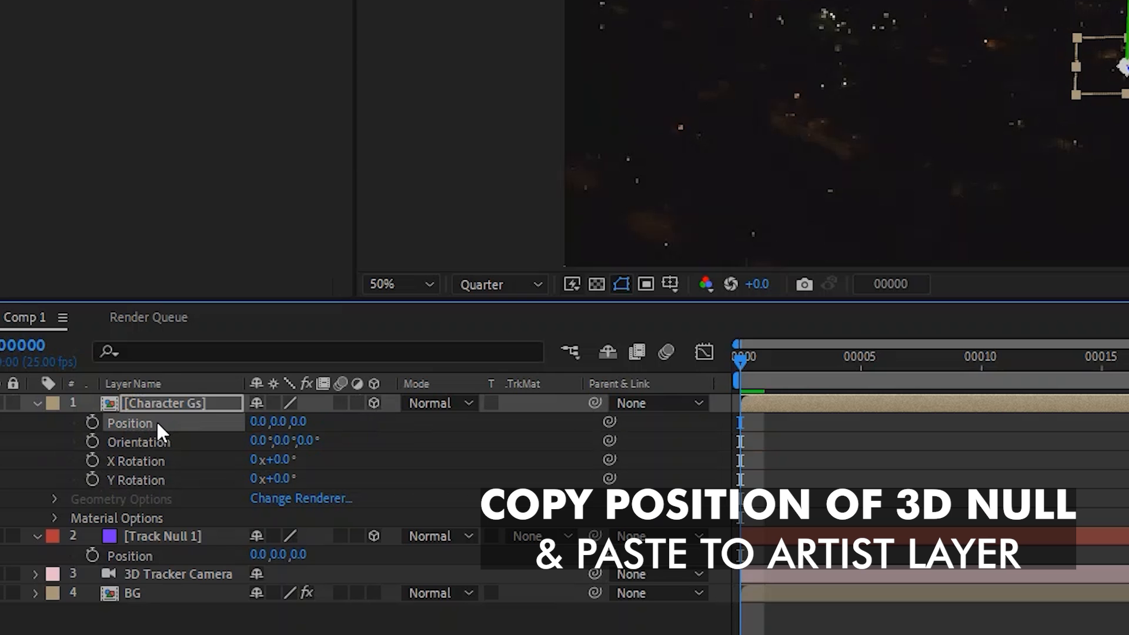
# Step: Enlarge the Character Gs layer's scale past 234% and raise the layer about 2332 along the Y axis
pyautogui.press('s')
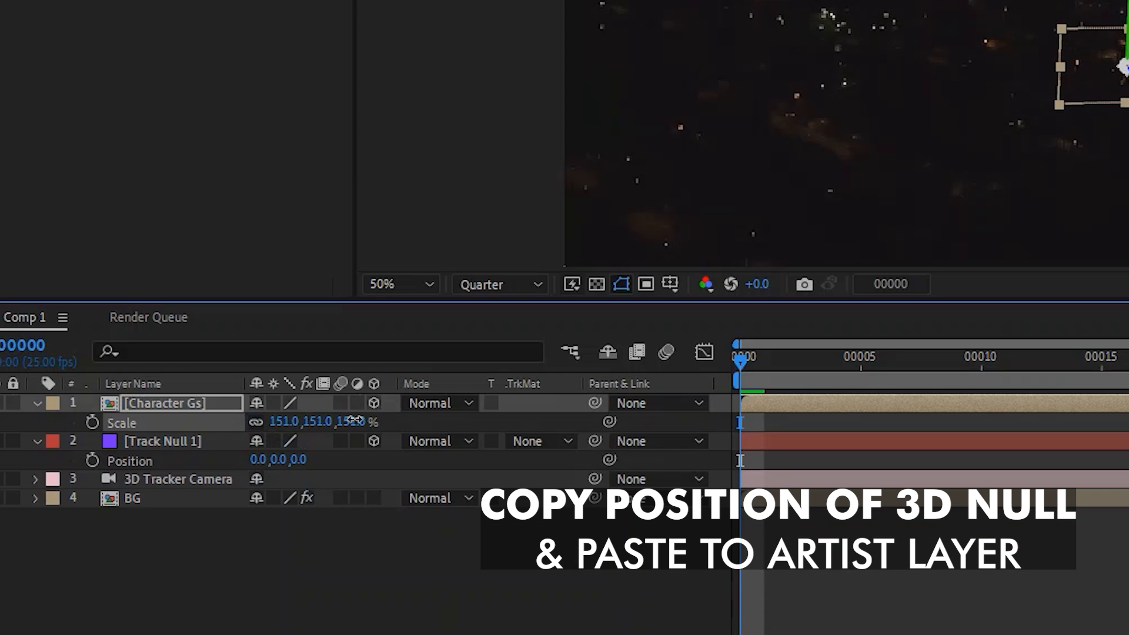
pyautogui.moveTo(355, 420); pyautogui.dragTo(430, 406)
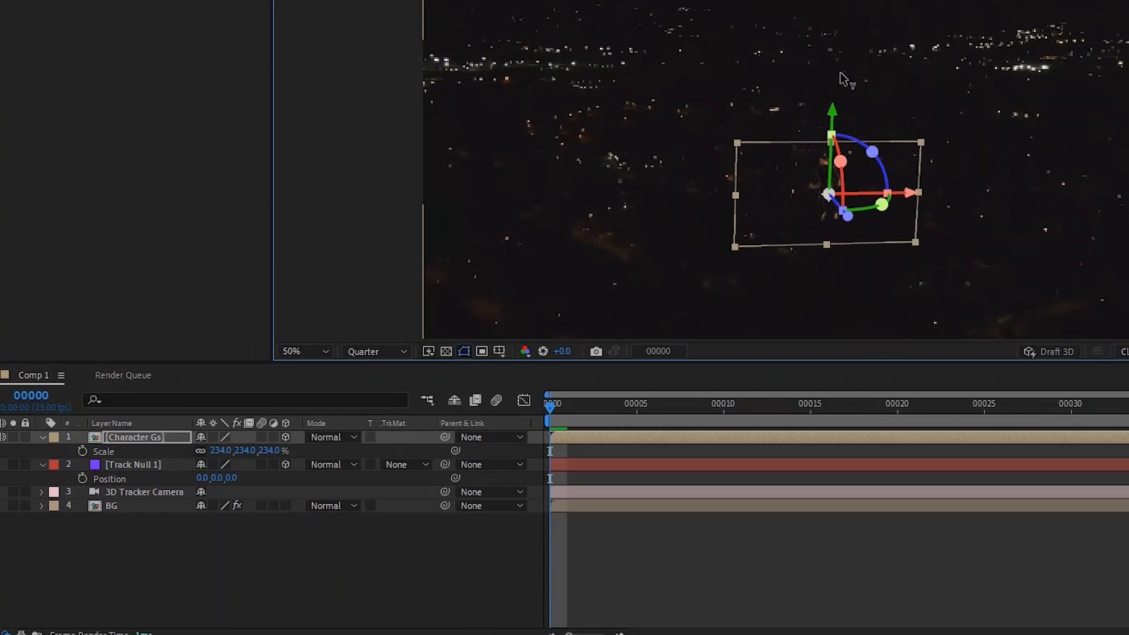
pyautogui.moveTo(624, 220); pyautogui.dragTo(626, 150)
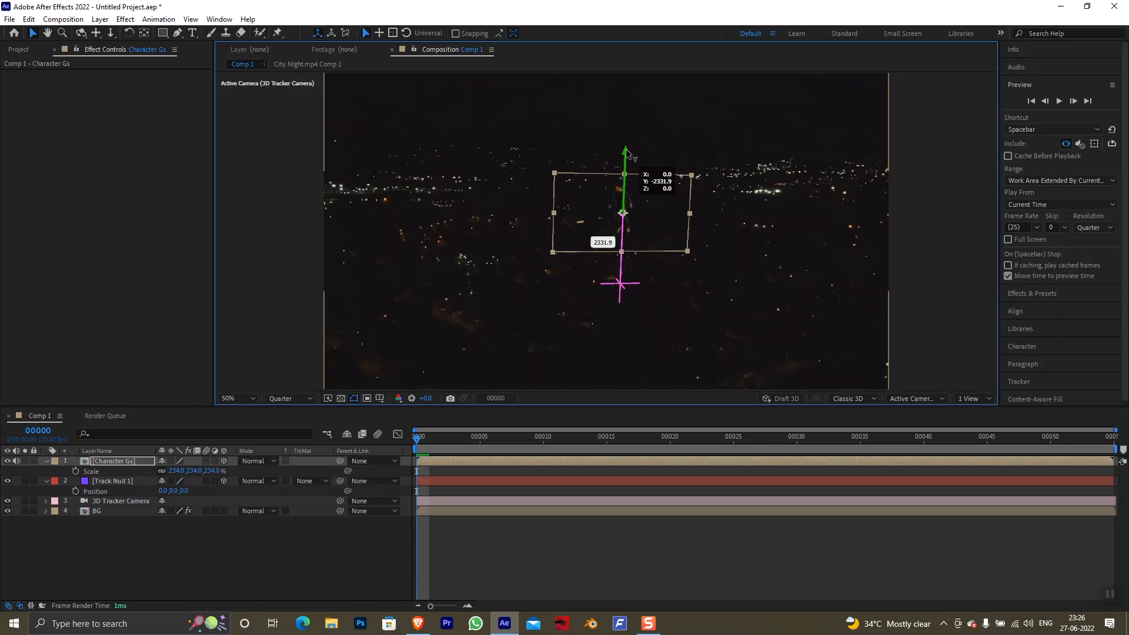
pyautogui.moveTo(180, 474); pyautogui.dragTo(208, 464)
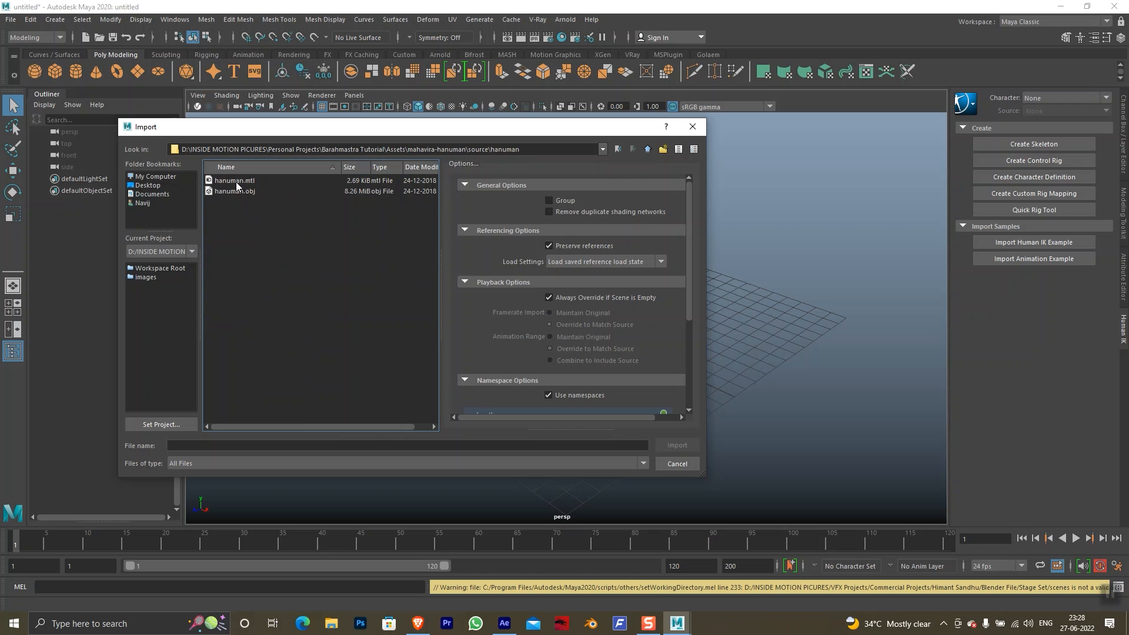
# Step: Switch to Maya, import hanuman.obj into the empty scene and delete the character's mace
pyautogui.doubleClick(239, 192)
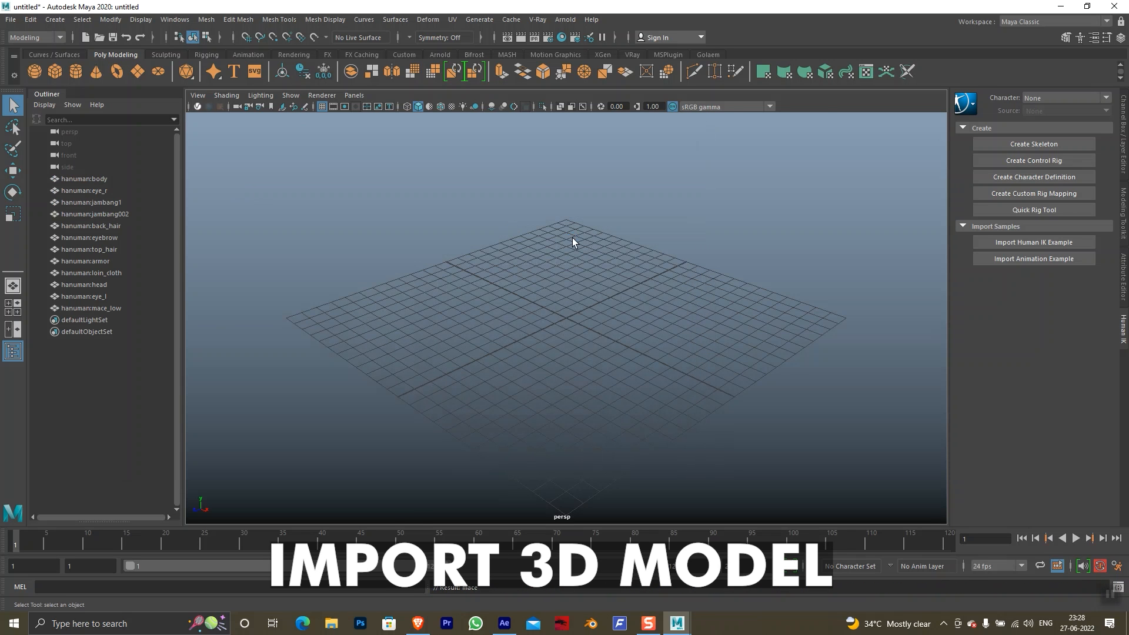
pyautogui.press('a')
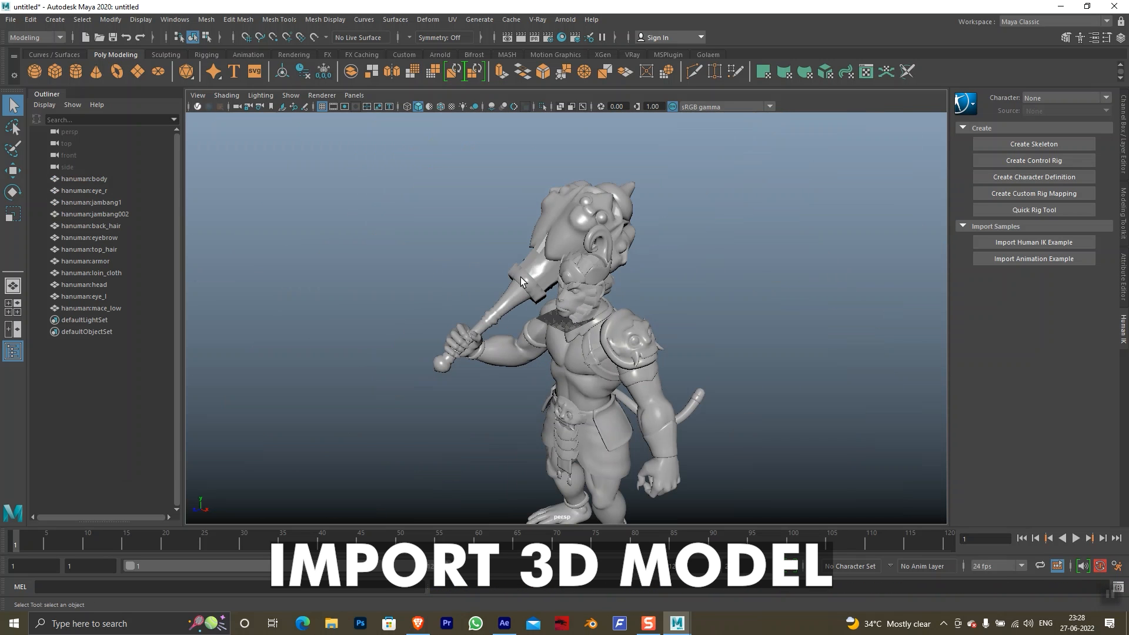
pyautogui.click(520, 285)
pyautogui.press('Delete')
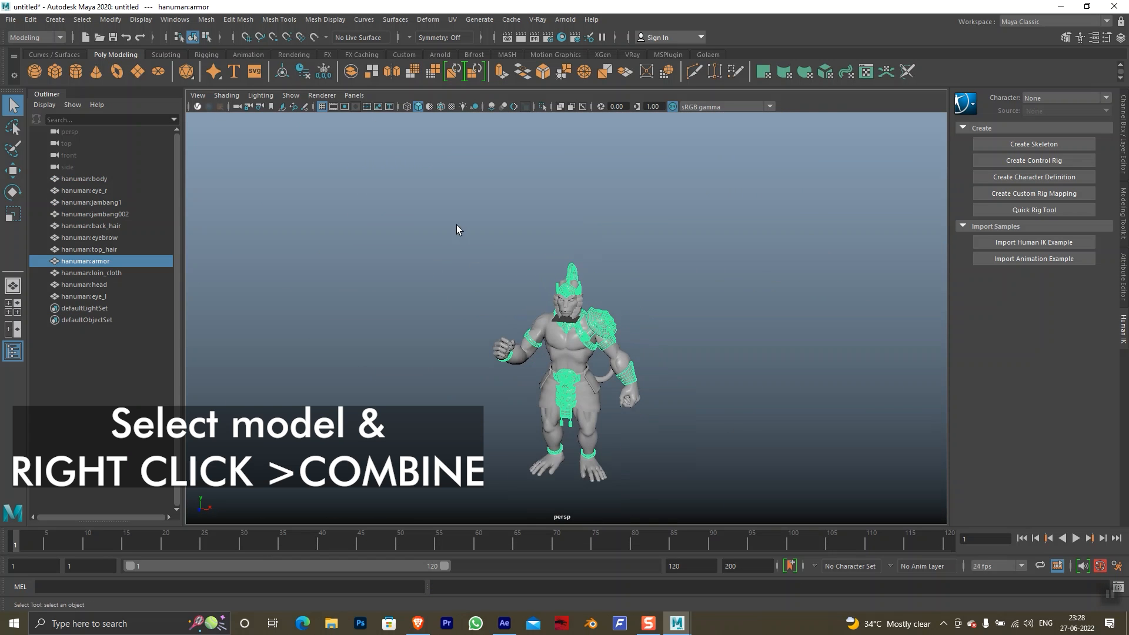
# Step: Combine the hanuman meshes into one object and raise the combined model until its feet stand at grid level
pyautogui.rightClick(537, 323)
pyautogui.click(545, 562)
pyautogui.press('f')
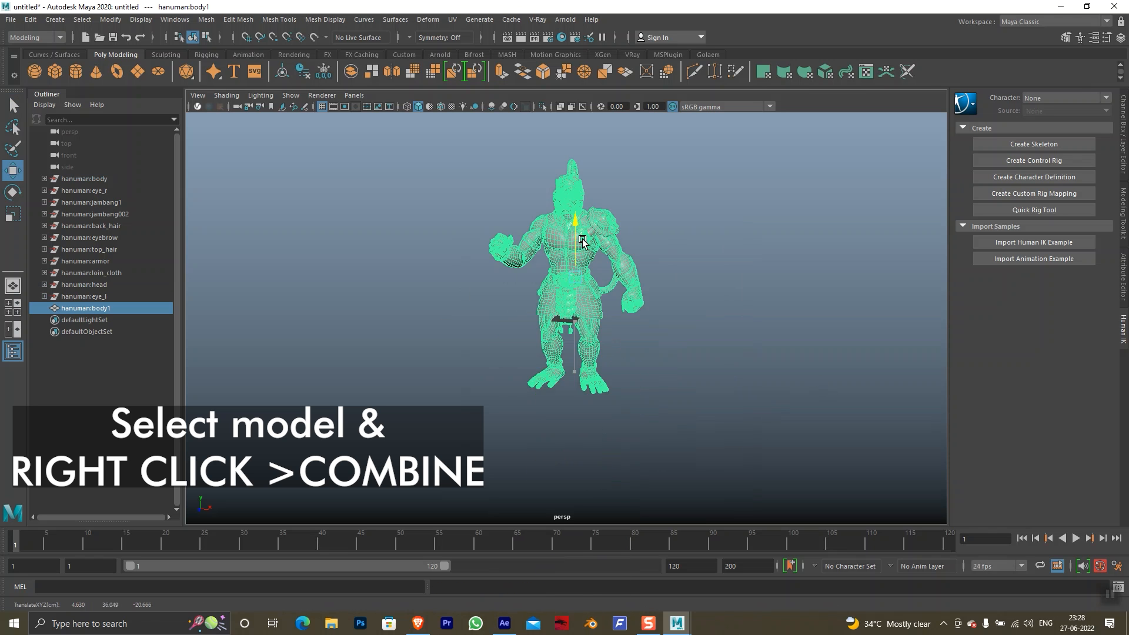
pyautogui.press('r')
pyautogui.moveTo(550, 295); pyautogui.dragTo(493, 280)
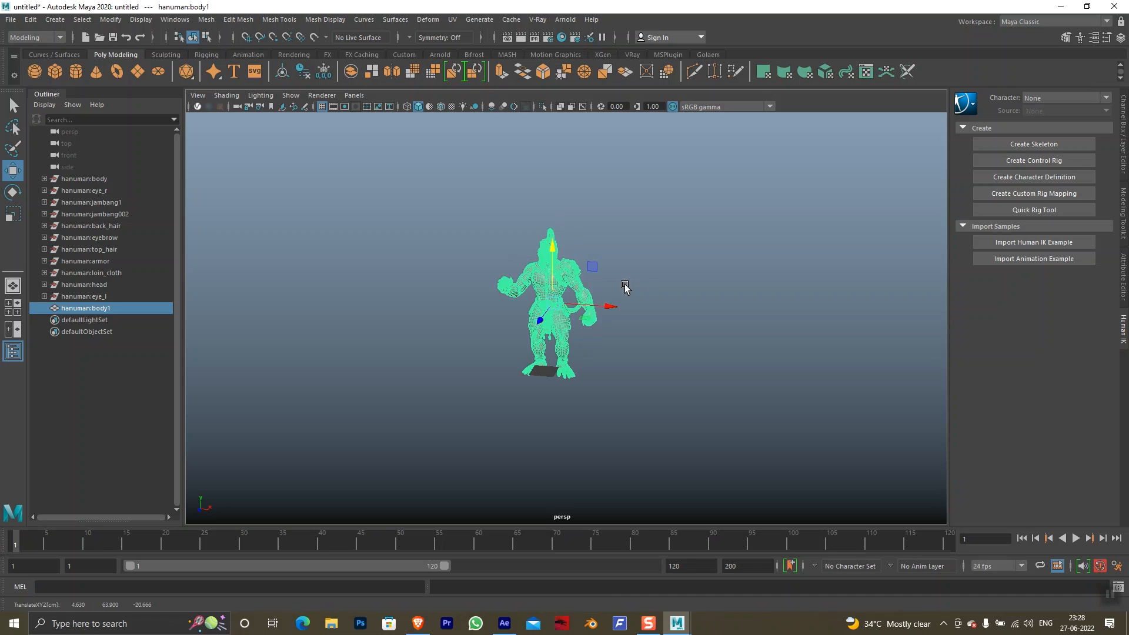
pyautogui.click(634, 307)
pyautogui.scroll(3, 637, 330)
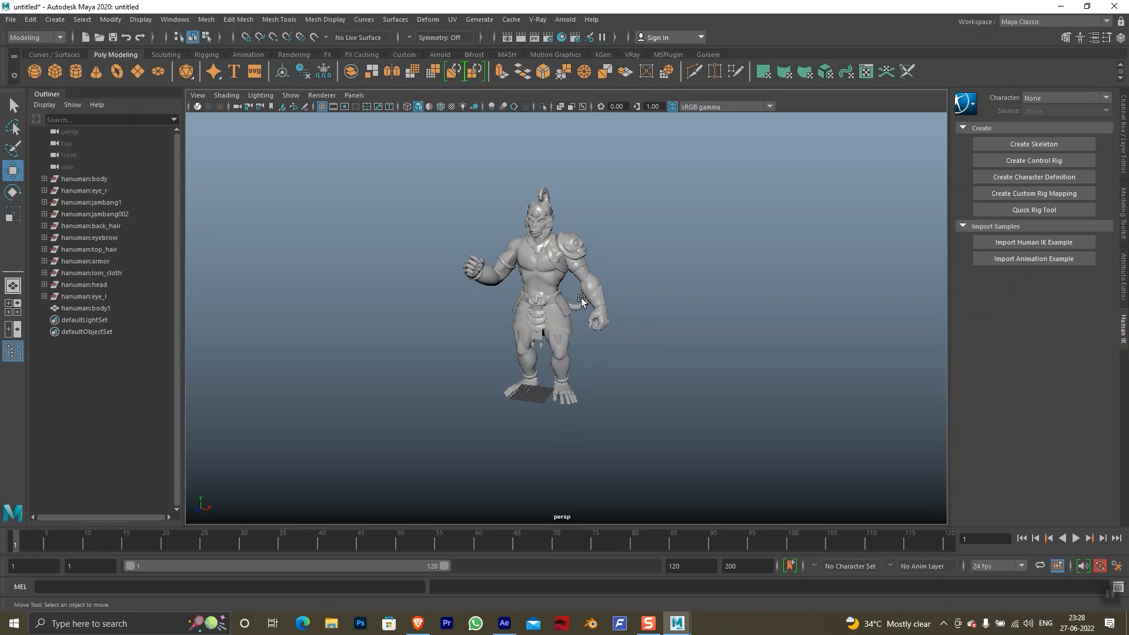
# Step: Auto-rig the combined character mesh using the One-Click mode of the Quick Rig tool
pyautogui.click(1080, 37)
pyautogui.click(1080, 37)
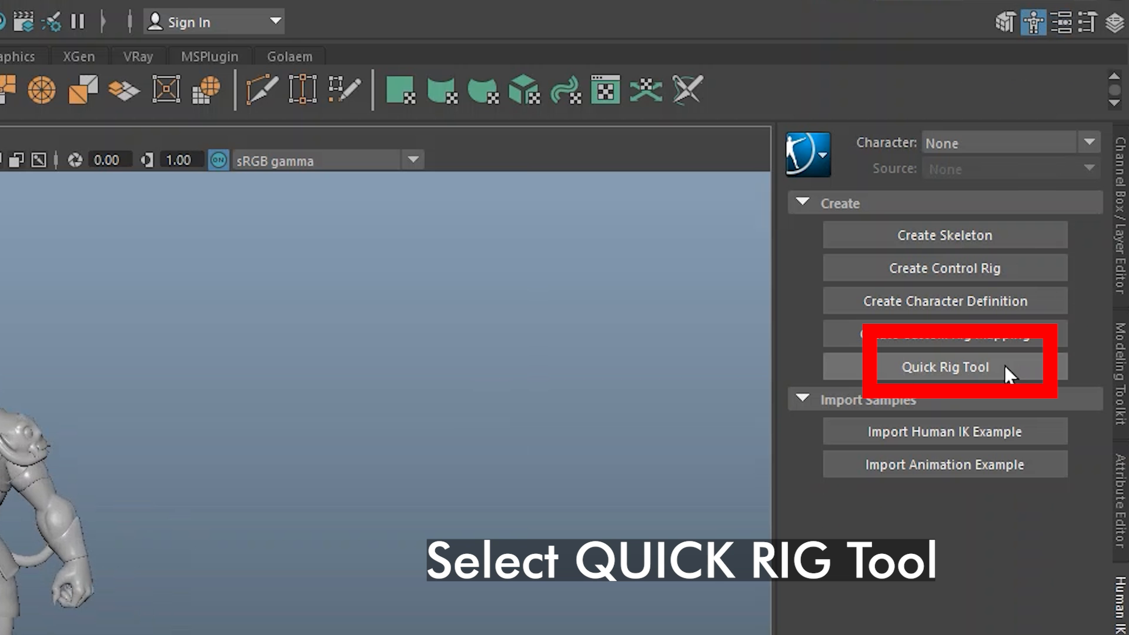
pyautogui.click(1005, 364)
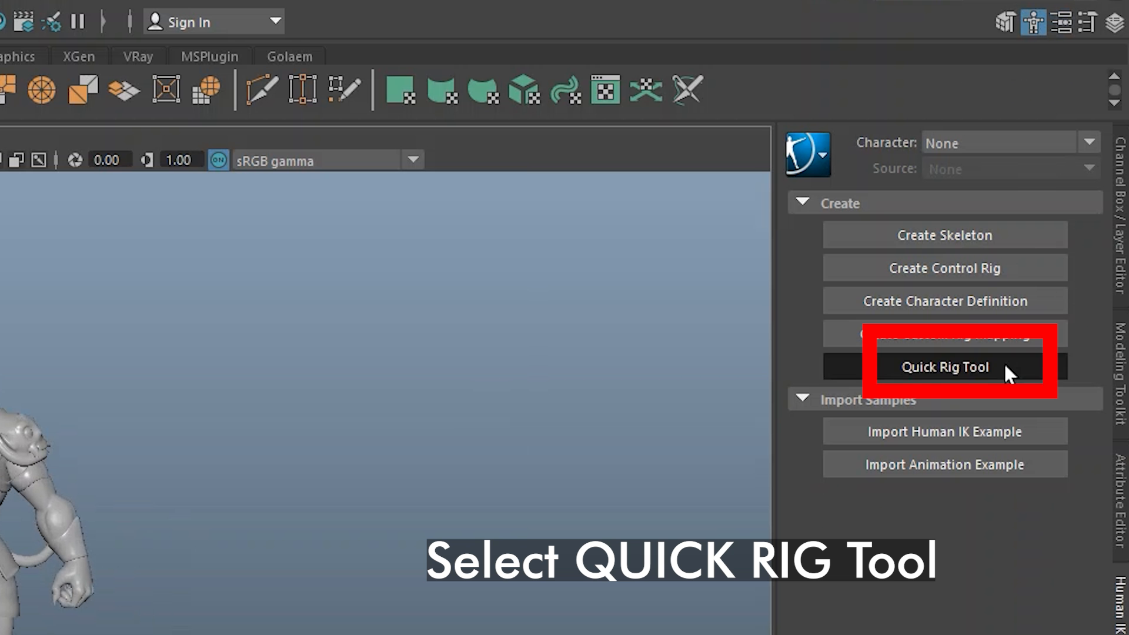
pyautogui.click(90, 496)
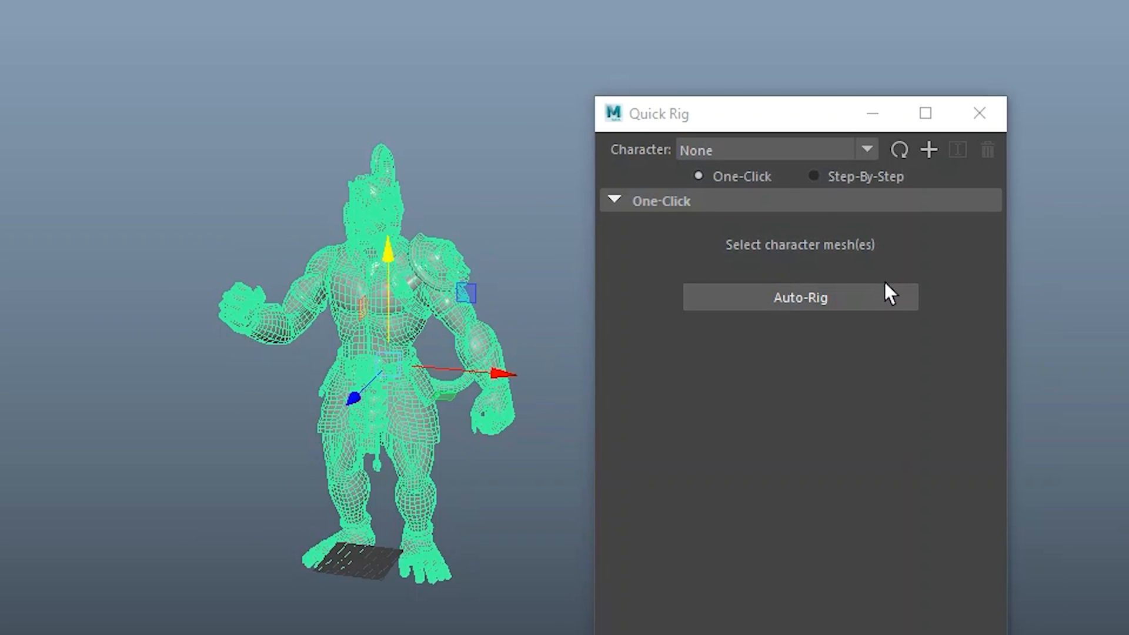
pyautogui.click(860, 295)
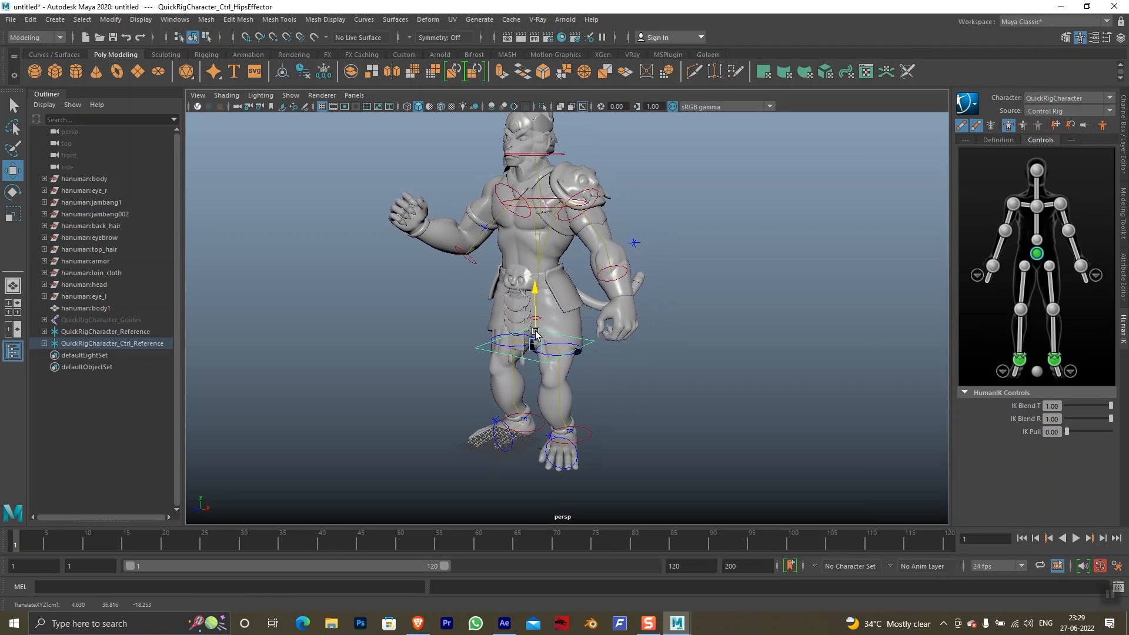
# Step: Pose the rigged character by lowering the hips control and rotating the right shoulder control
pyautogui.moveTo(533, 350); pyautogui.dragTo(548, 388)
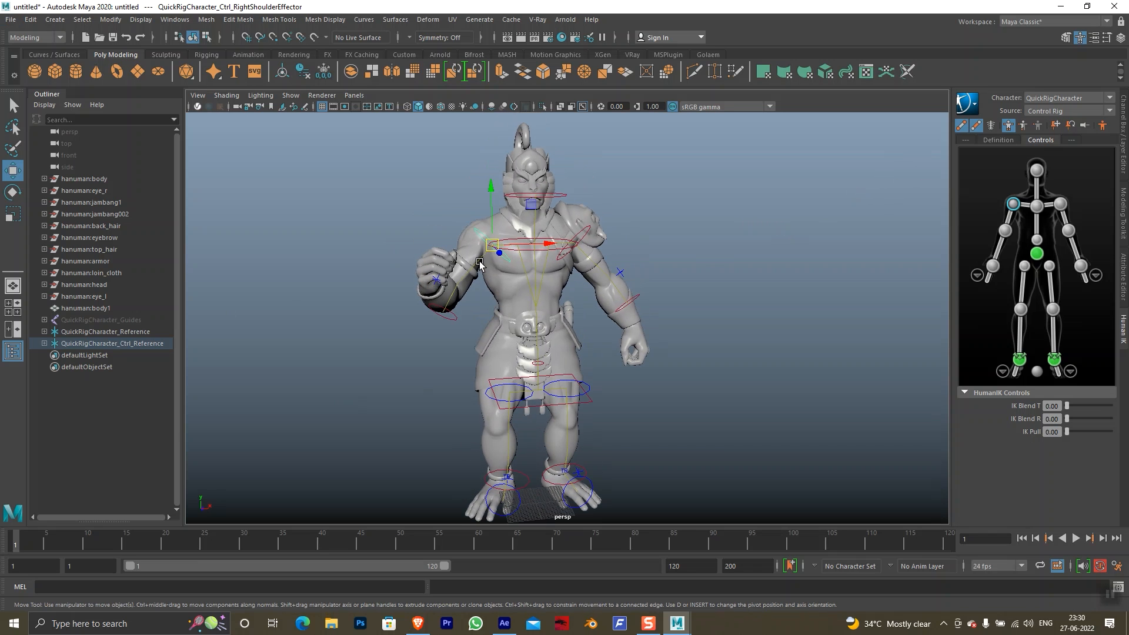
pyautogui.press('e')
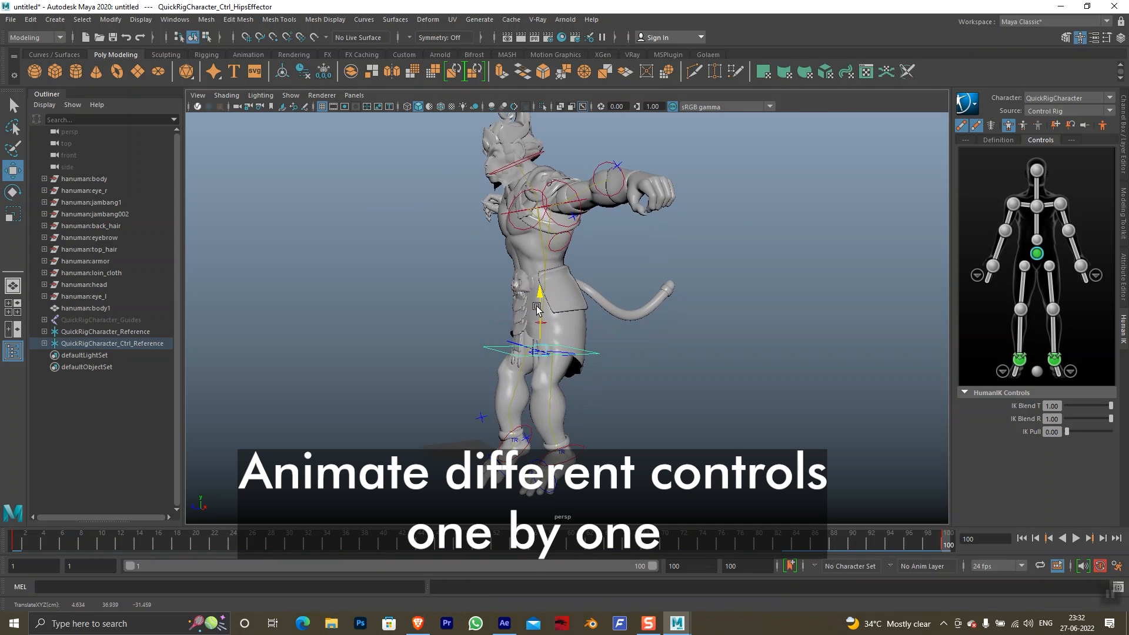
pyautogui.click(588, 429)
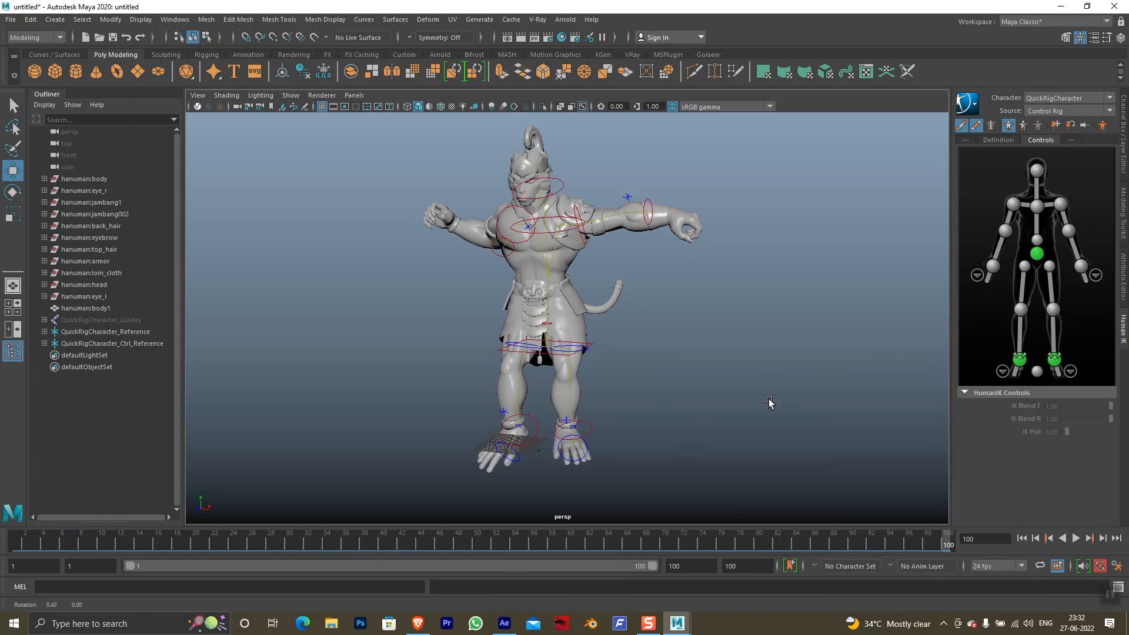
# Step: Separate the tail from the body mesh by extracting its selected faces
pyautogui.keyDown('alt'); pyautogui.moveTo(770, 402); pyautogui.dragTo(596, 316); pyautogui.keyUp('alt')
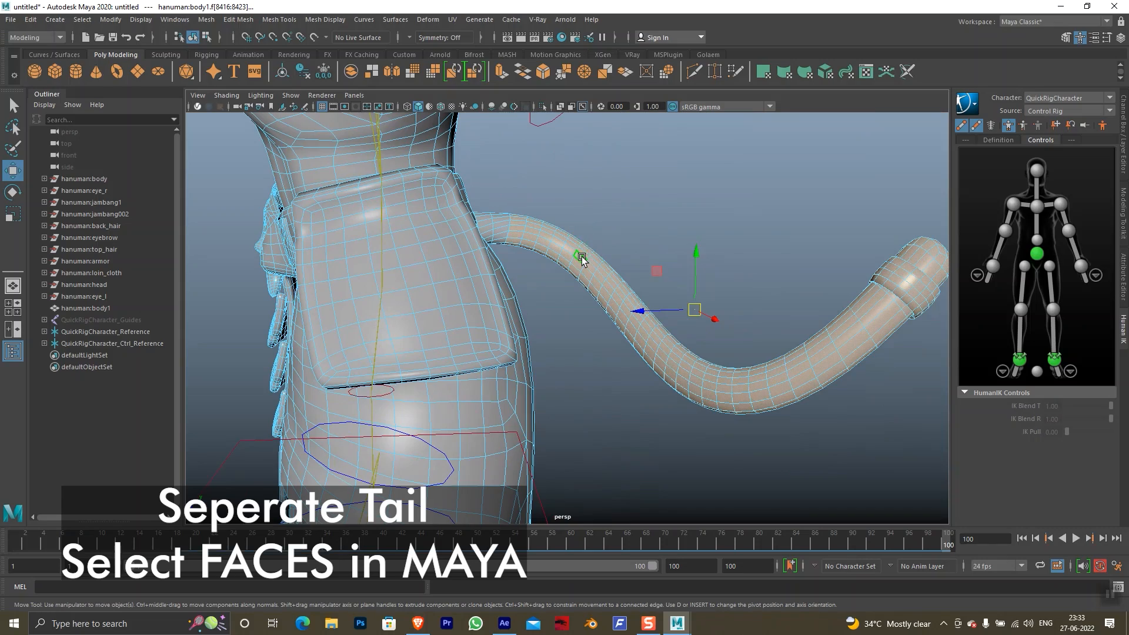
pyautogui.keyDown('shift'); pyautogui.rightClick(582, 259); pyautogui.keyUp('shift')
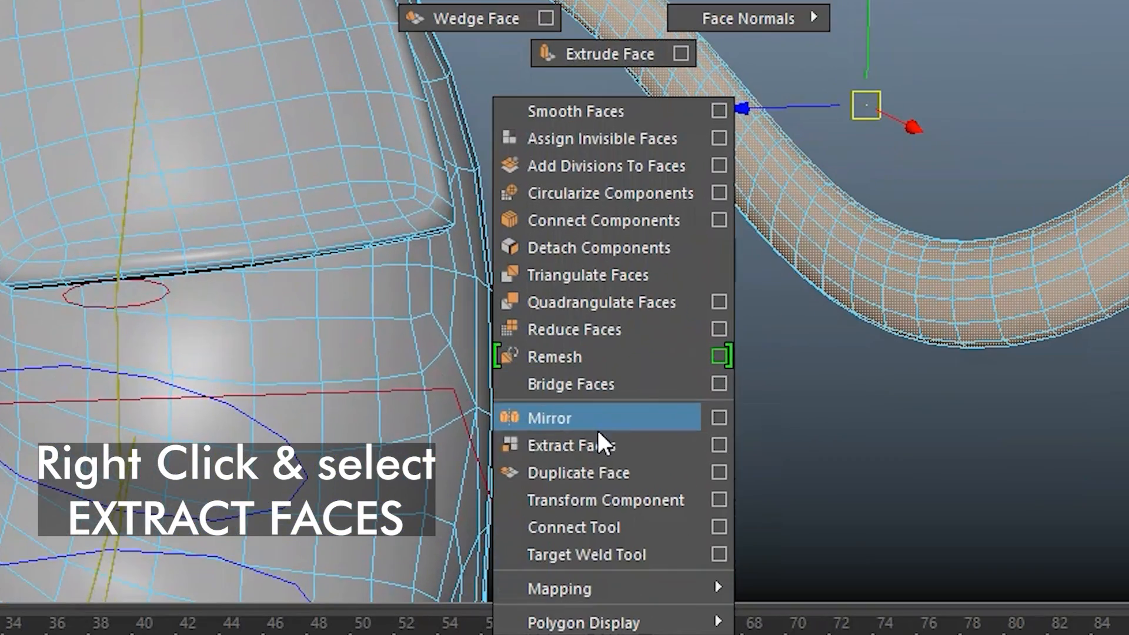
pyautogui.click(596, 439)
pyautogui.scroll(-5, 621, 289)
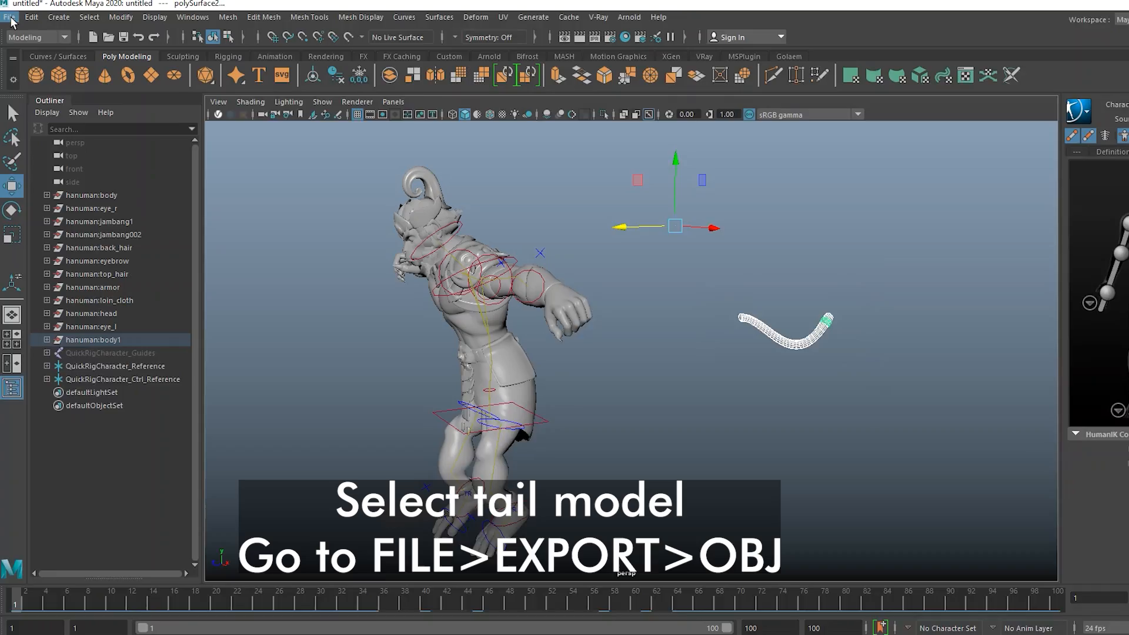
# Step: Export the selected tail geometry as an OBJ file named Tail
pyautogui.click(11, 19)
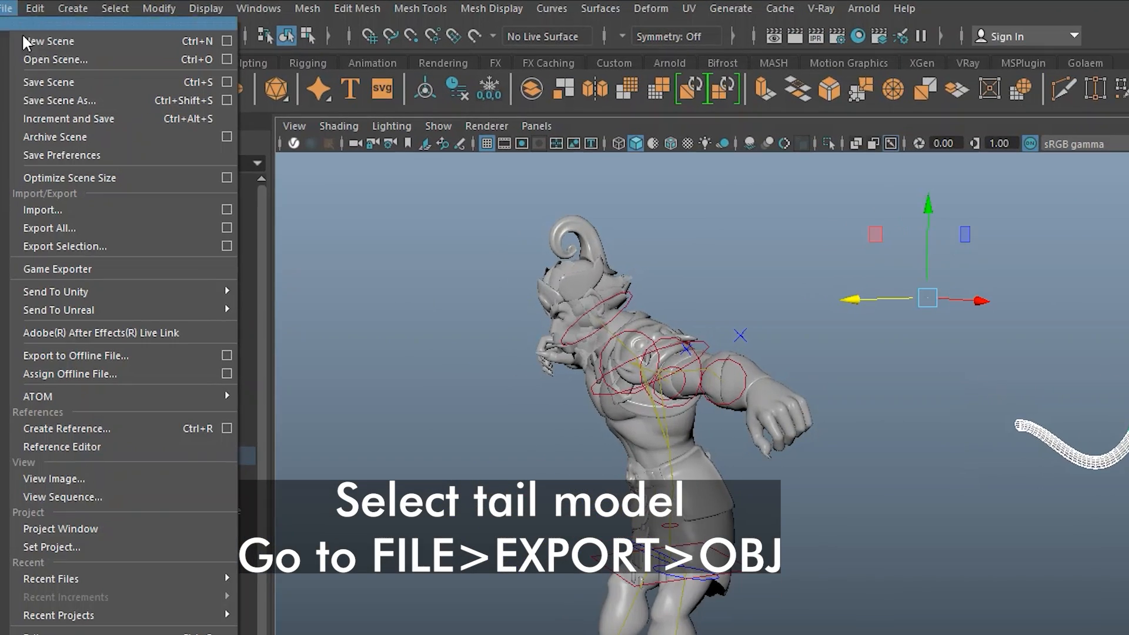
pyautogui.click(90, 246)
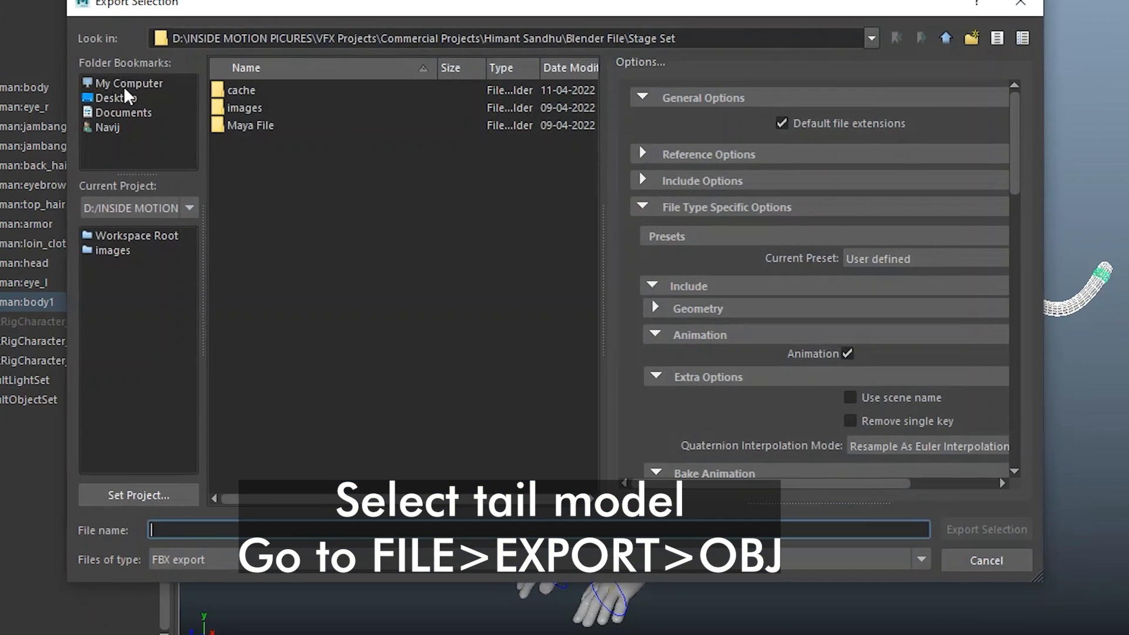
pyautogui.click(124, 86)
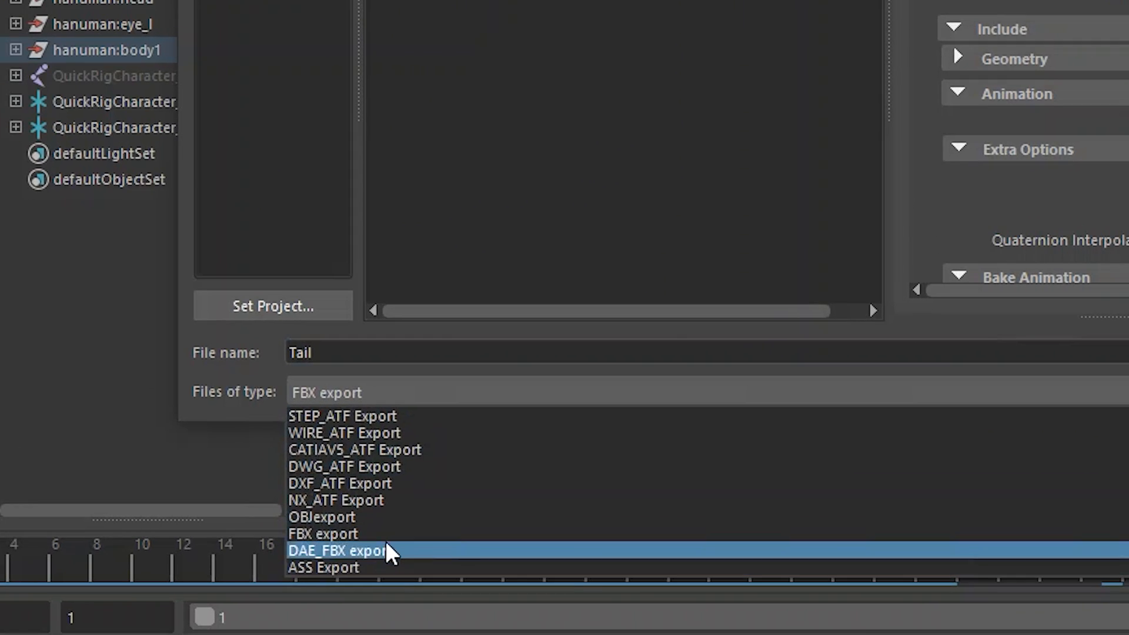
pyautogui.click(391, 518)
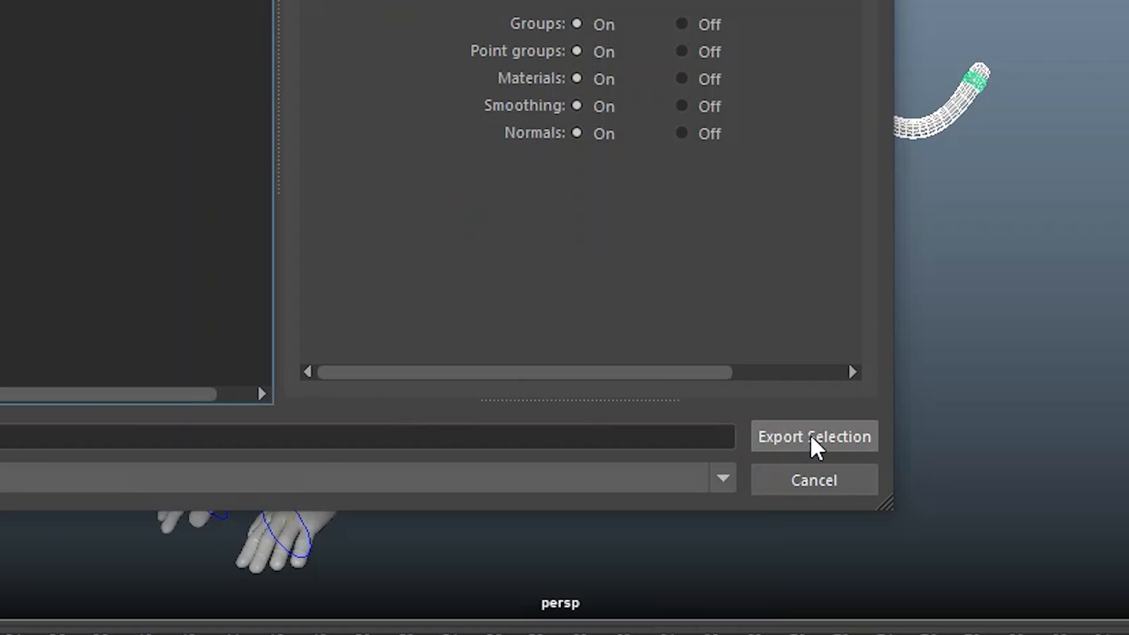
pyautogui.click(671, 446)
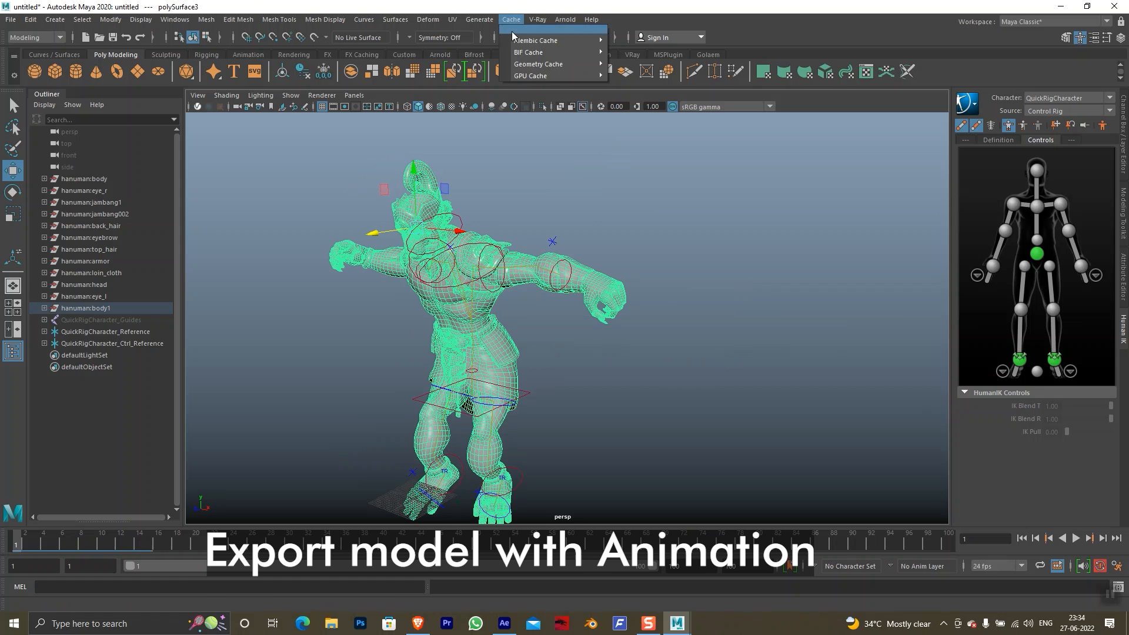
# Step: Export the selected animated body mesh to an Alembic cache
pyautogui.moveTo(515, 39)
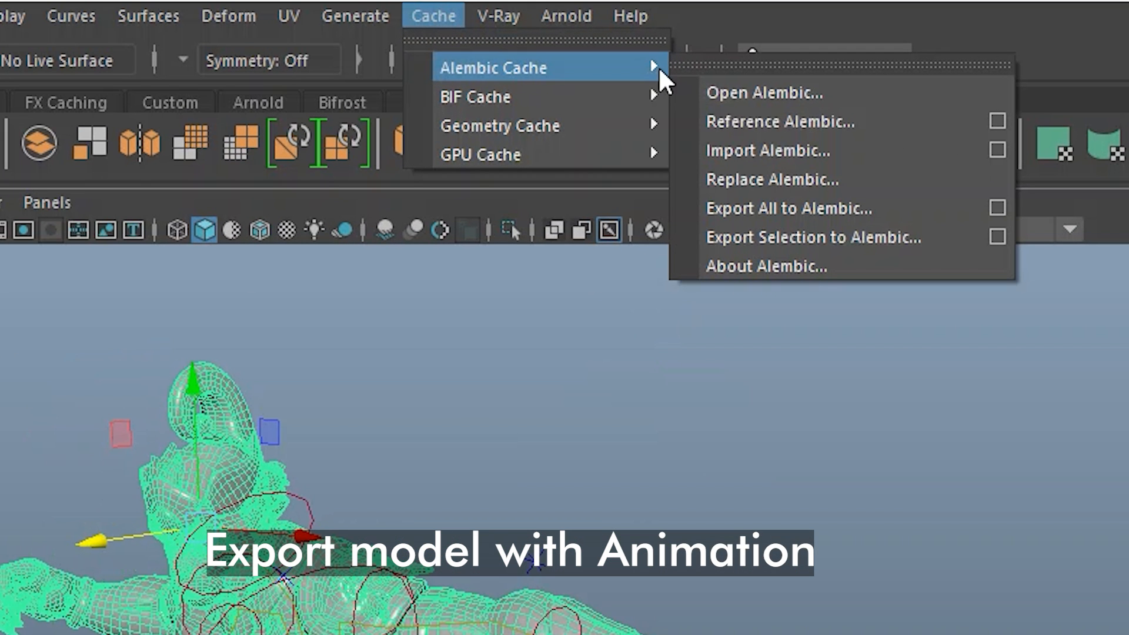
pyautogui.click(764, 235)
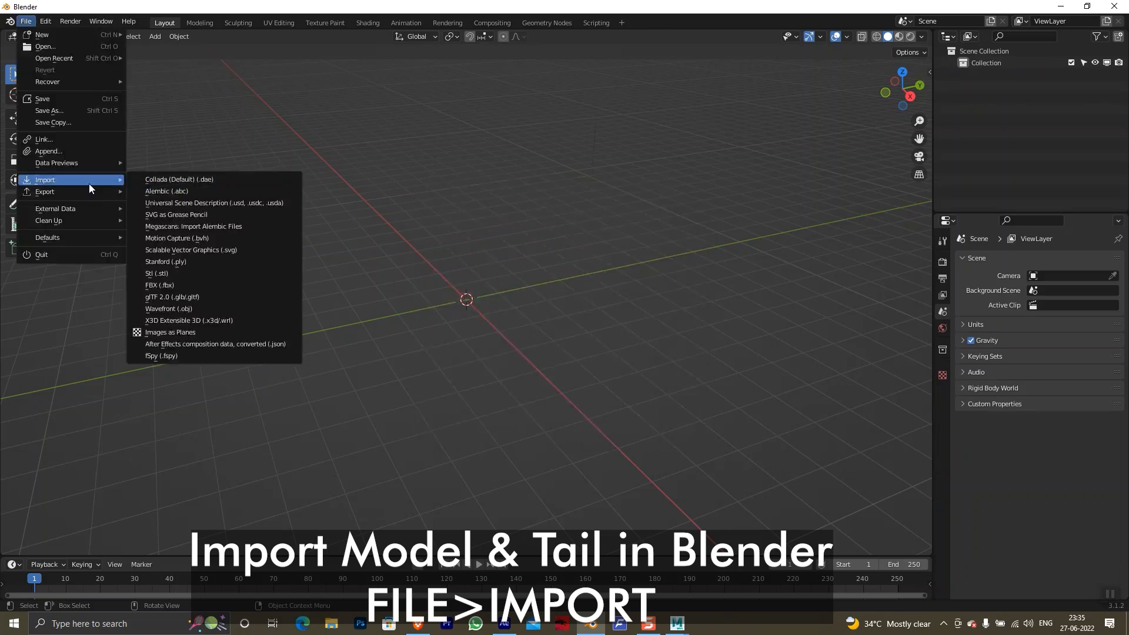
# Step: Switch to Blender, import the Tail OBJ and the animated Alembic character, and hide the character body
pyautogui.click(188, 314)
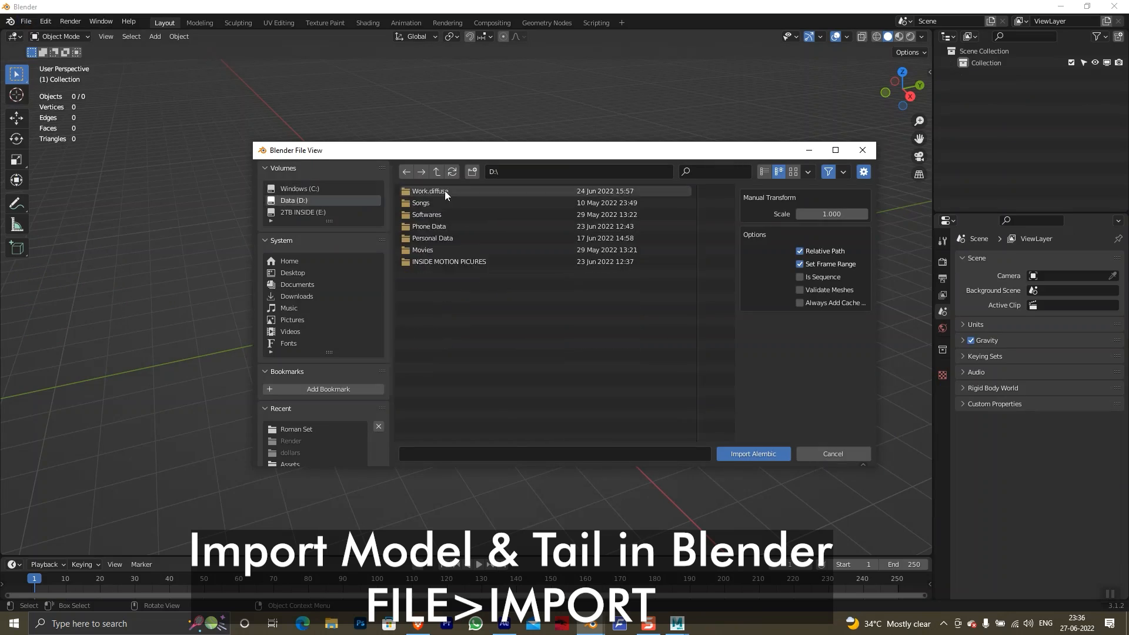
pyautogui.doubleClick(448, 192)
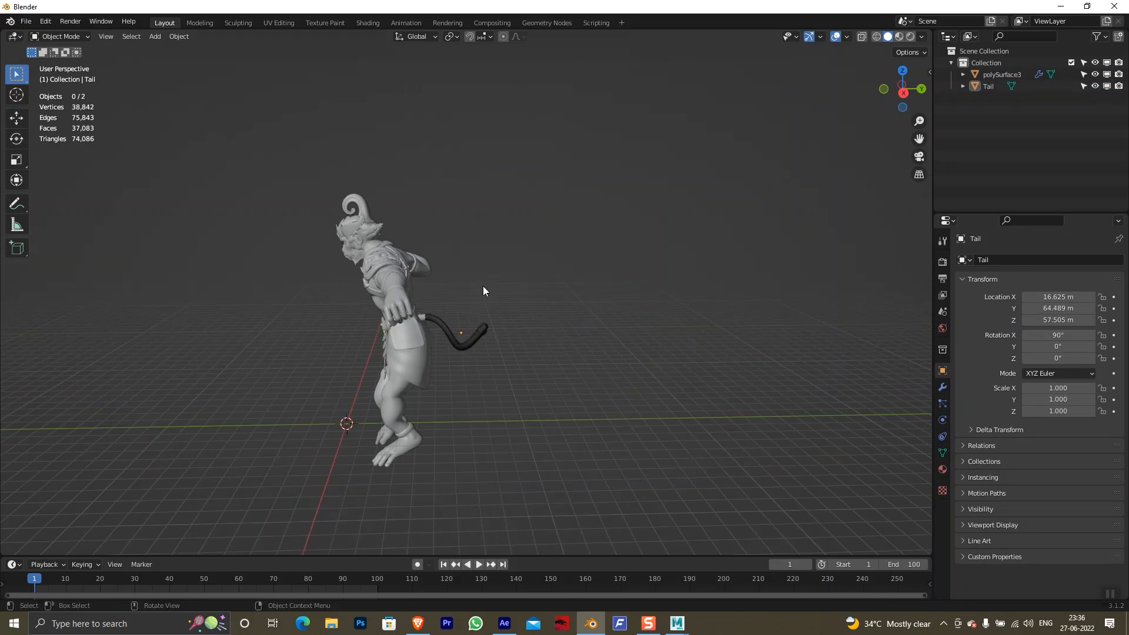
pyautogui.moveTo(482, 286); pyautogui.dragTo(436, 362)
pyautogui.click(436, 362)
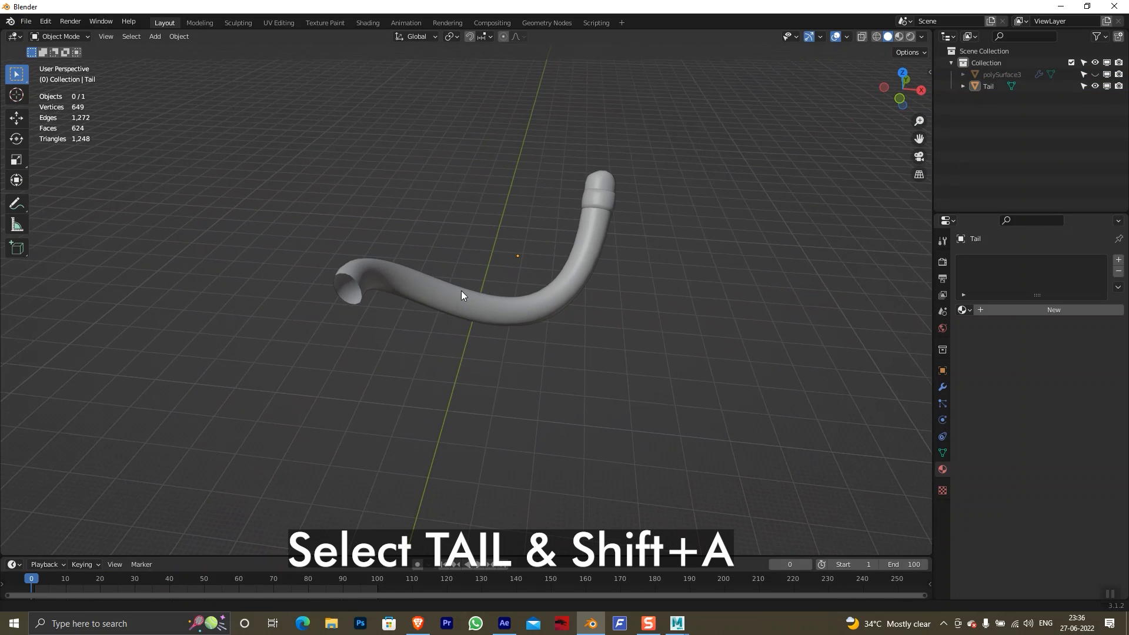
# Step: Add a single-bone armature to the scene and scale it up to suit the tail's size
pyautogui.hotkey('shift', 'a')
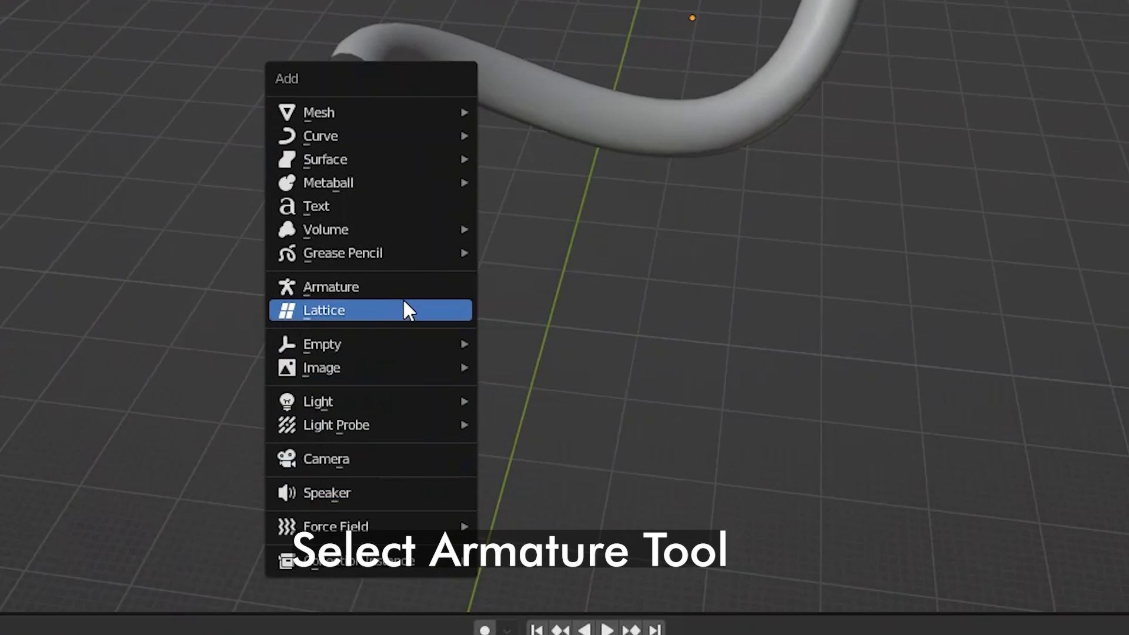
pyautogui.click(405, 290)
pyautogui.scroll(-6, 556, 228)
pyautogui.scroll(4, 556, 228)
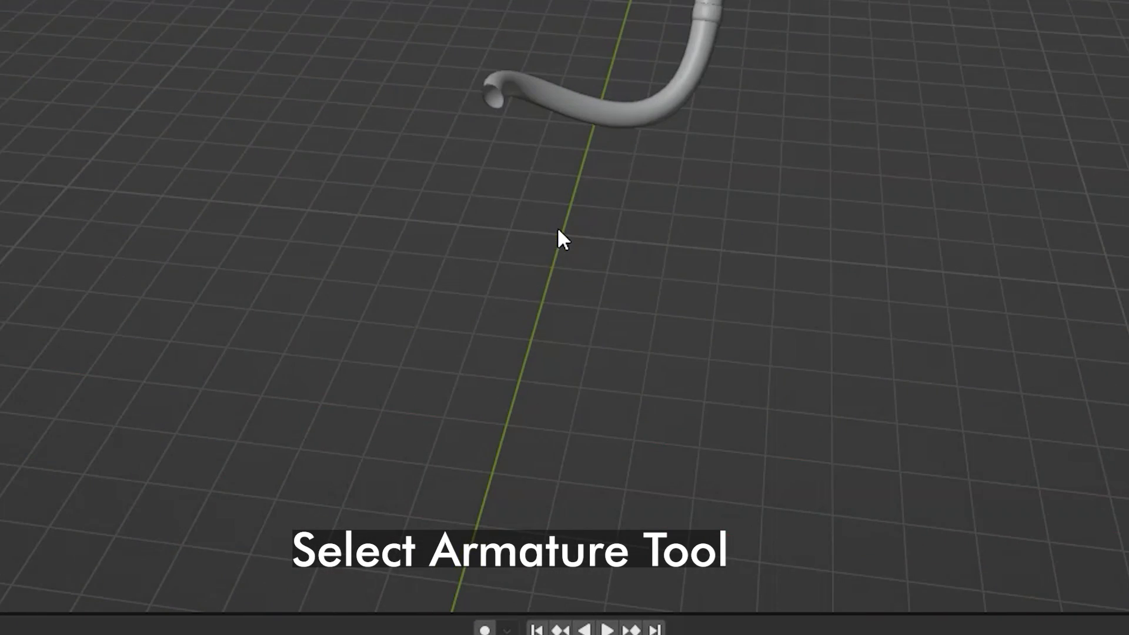
pyautogui.scroll(-3, 557, 231)
pyautogui.press('s')
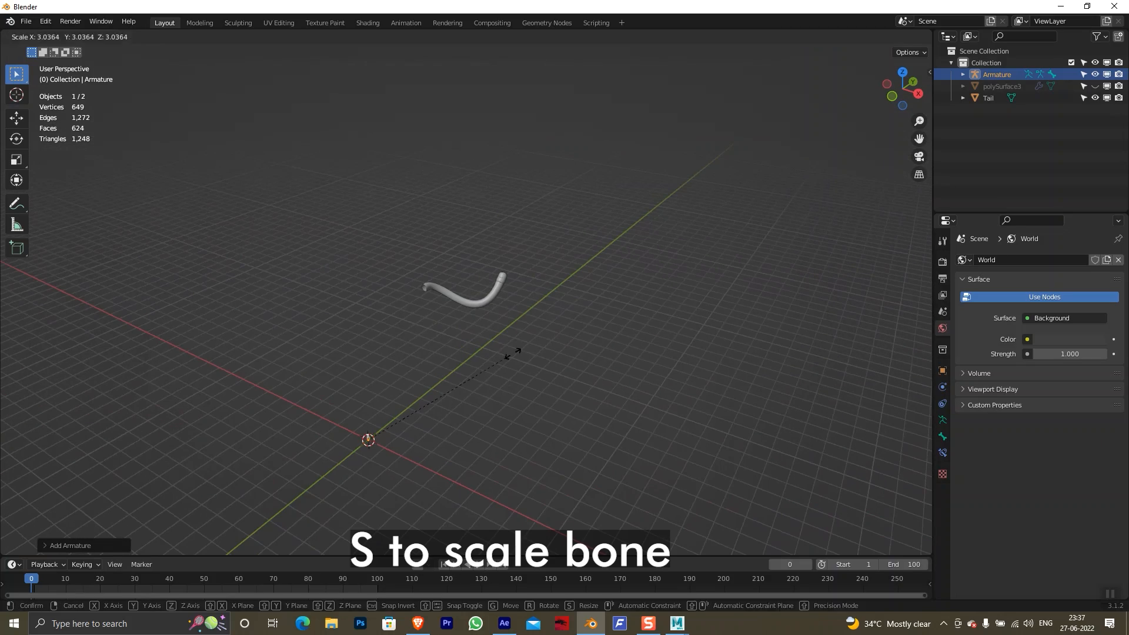
pyautogui.click(514, 336)
pyautogui.press('s')
pyautogui.click(477, 351)
# Step: Move the armature, including along the Z axis, to the open base end of the tail
pyautogui.press('g')
pyautogui.press('z')
pyautogui.press('g')
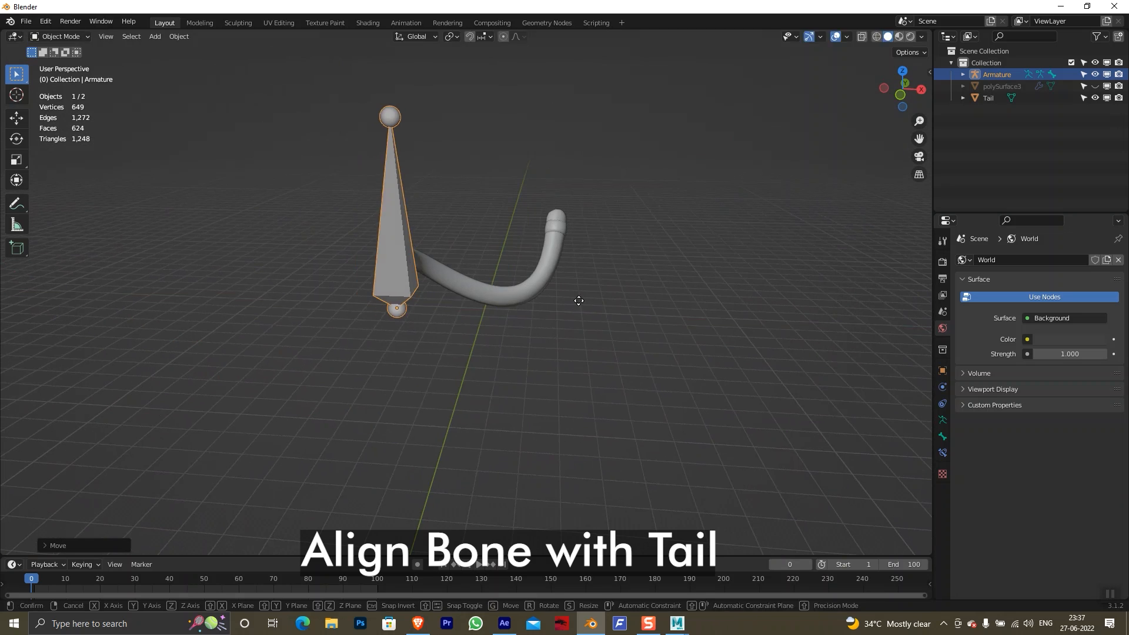
pyautogui.press('z')
pyautogui.click(572, 225)
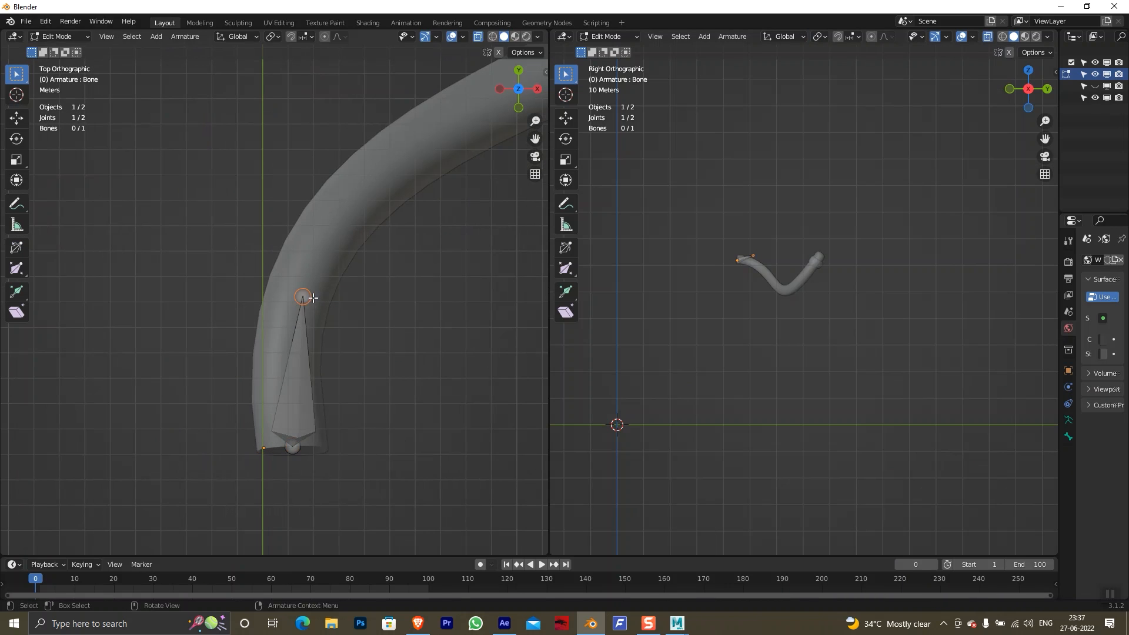
# Step: Extrude a second bone from the first bone's tip and position its end joint inside the tail's curve, checking top and side views
pyautogui.scroll(8, 727, 280)
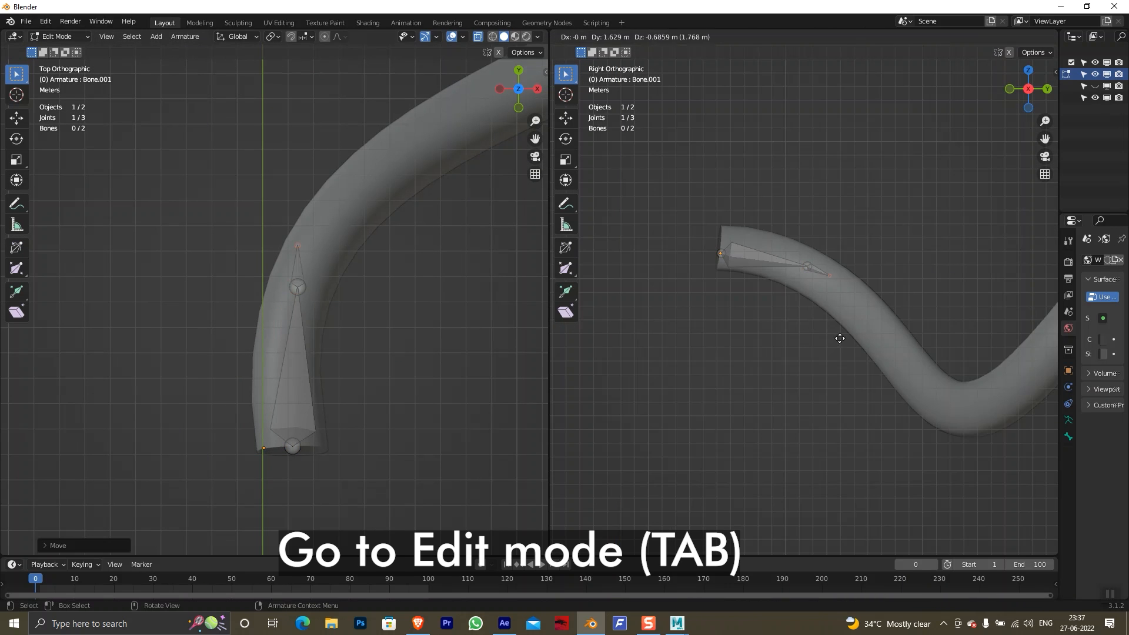
pyautogui.press('g')
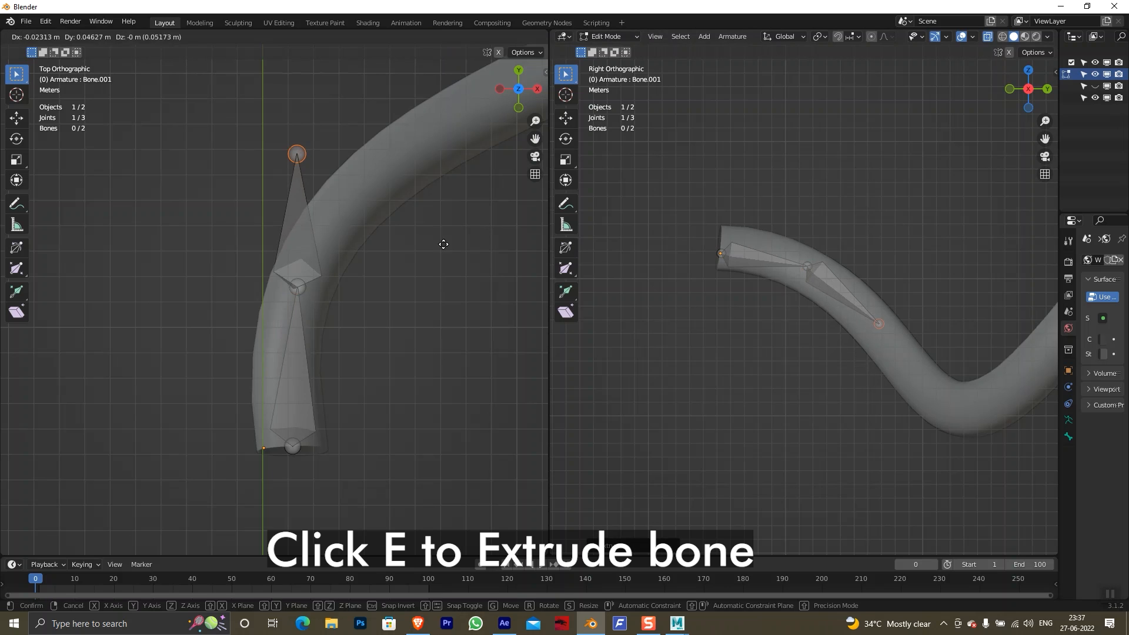
pyautogui.click(514, 260)
pyautogui.moveTo(942, 393); pyautogui.dragTo(802, 355)
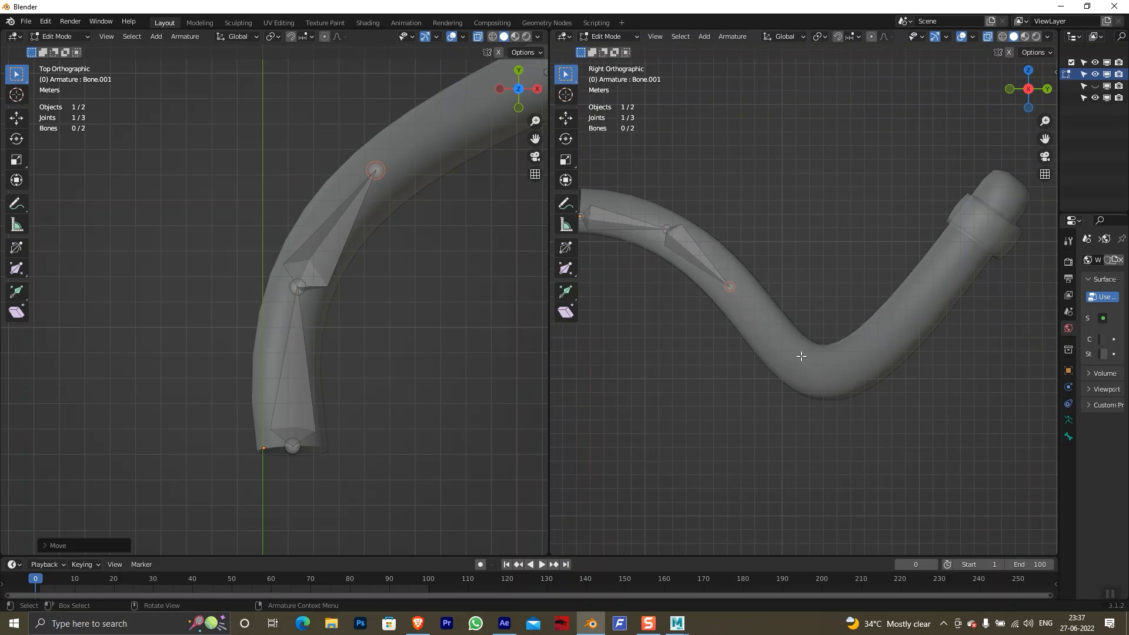
pyautogui.press('g')
pyautogui.click(805, 361)
pyautogui.press('g')
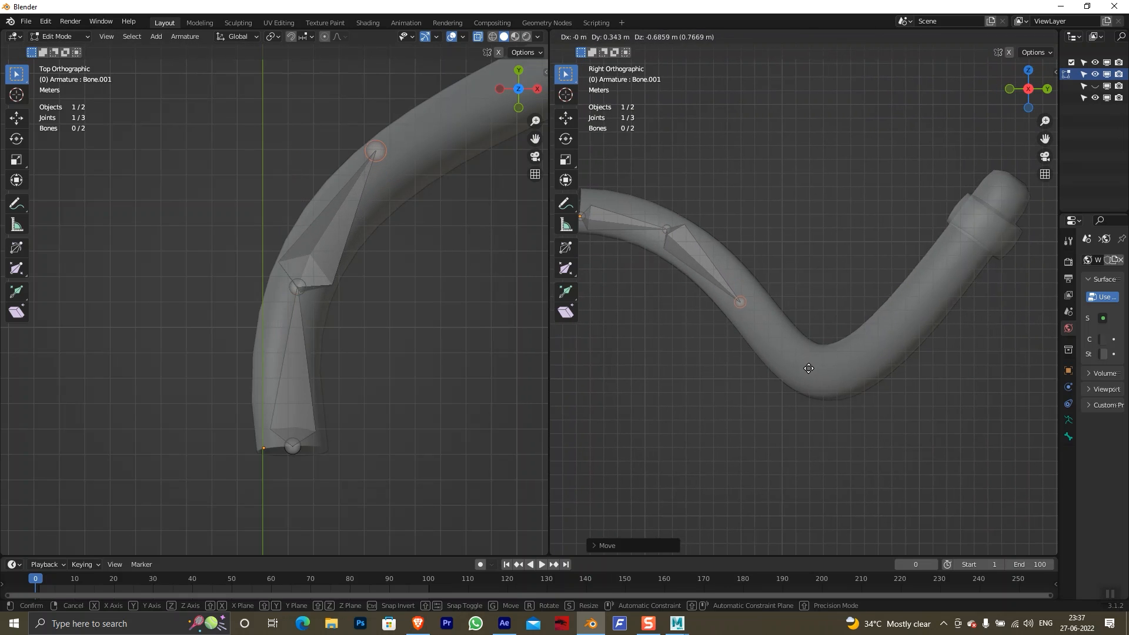
pyautogui.click(808, 360)
pyautogui.press('g')
pyautogui.click(421, 275)
# Step: Extrude a third bone down toward the tail's lowest bend and centre its end joint inside the mesh
pyautogui.scroll(-3, 765, 294)
pyautogui.press('e')
pyautogui.click(758, 329)
pyautogui.press('g')
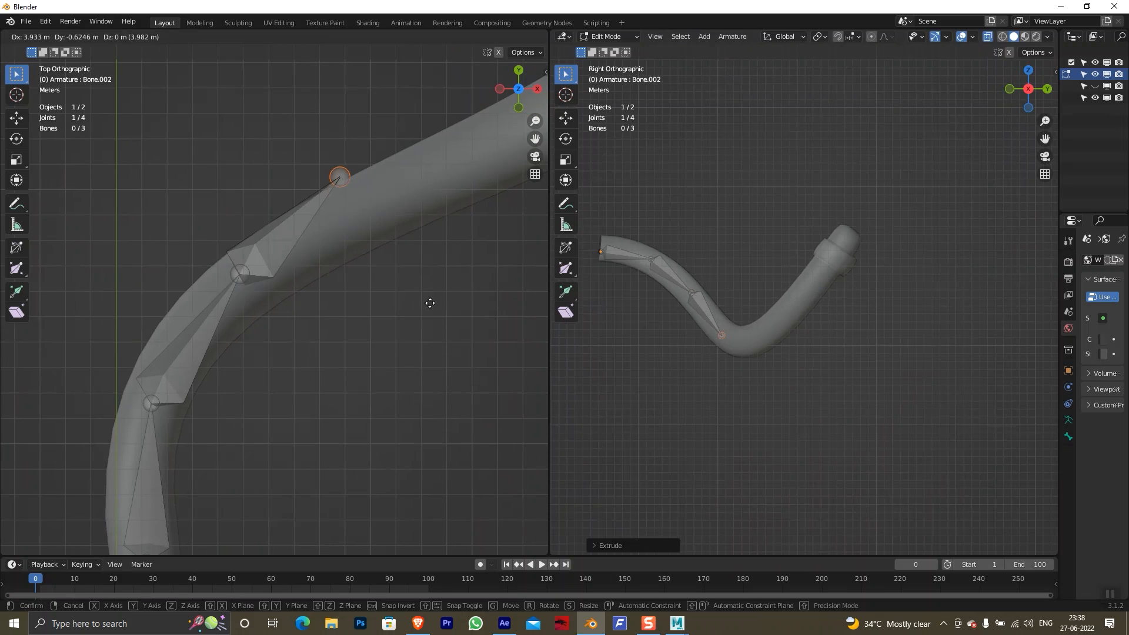
pyautogui.click(461, 243)
# Step: Extrude a fourth bone along the tail's lowest bend and align its end joint with the mesh in both views
pyautogui.scroll(-4, 461, 243)
pyautogui.press('e')
pyautogui.click(457, 265)
pyautogui.press('g')
pyautogui.click(764, 347)
# Step: Extrude two more bones up to the tail's rounded tip and return to a single 3D viewport
pyautogui.press('e')
pyautogui.click(472, 224)
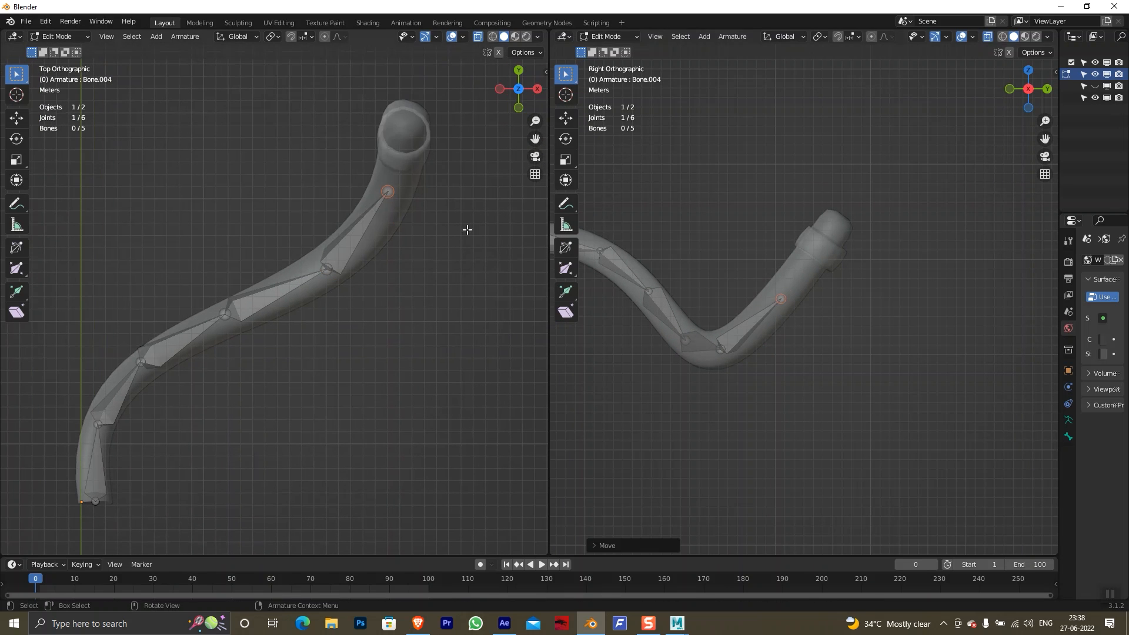
pyautogui.press('e')
pyautogui.click(878, 232)
pyautogui.rightClick(549, 158)
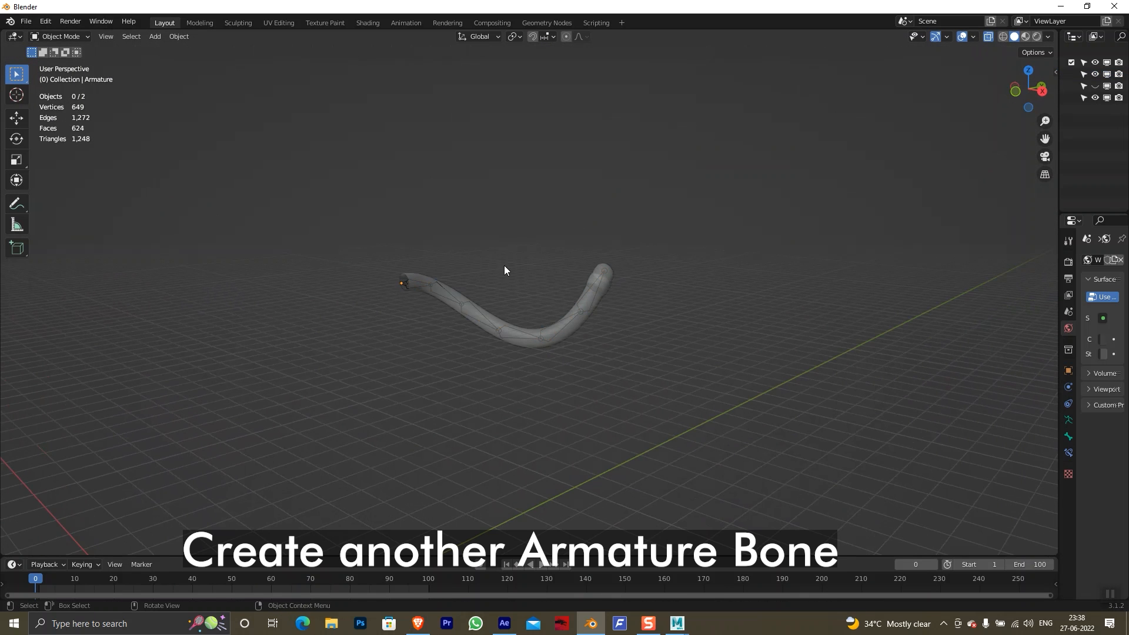
# Step: Add another single-bone armature as the tail controller and scale it up to suit the tail
pyautogui.hotkey('shift', 'a')
pyautogui.click(487, 281)
pyautogui.scroll(-3, 531, 307)
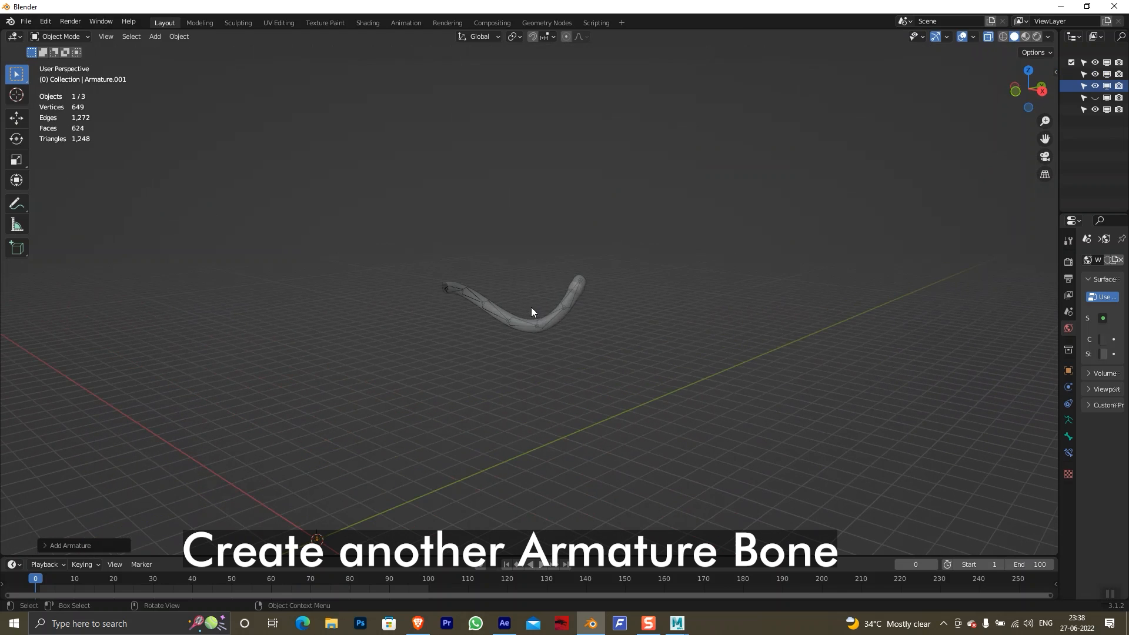
pyautogui.press('s')
pyautogui.click(482, 361)
pyautogui.press('s')
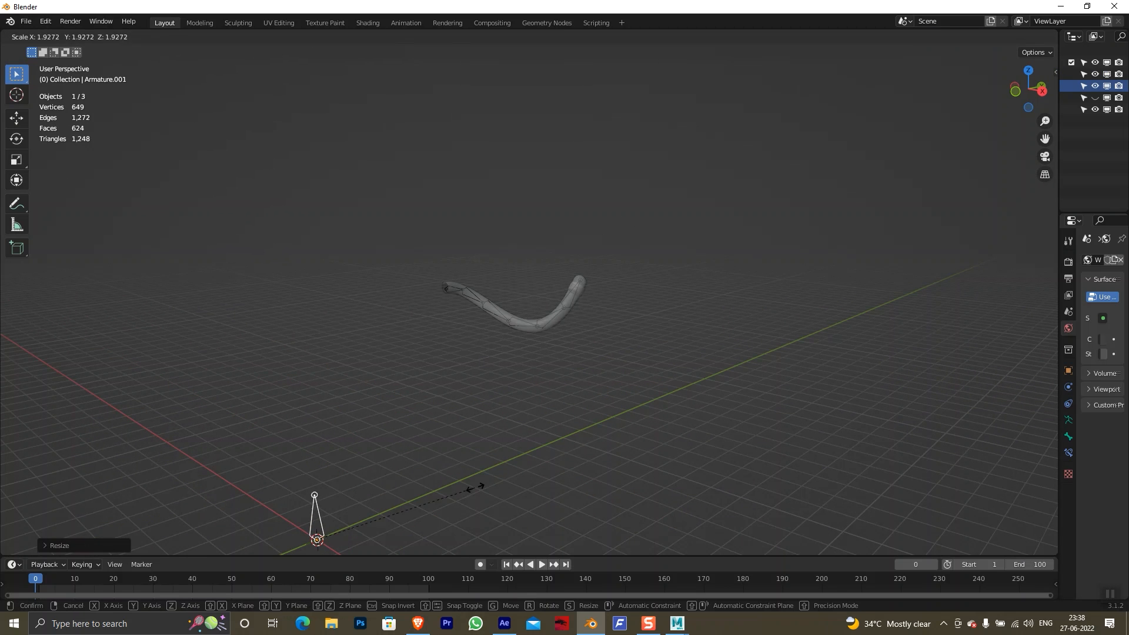
pyautogui.click(542, 493)
# Step: Move the controller armature over the tail's tip in top view and raise it along Z to the tip's height
pyautogui.press('KP_7')
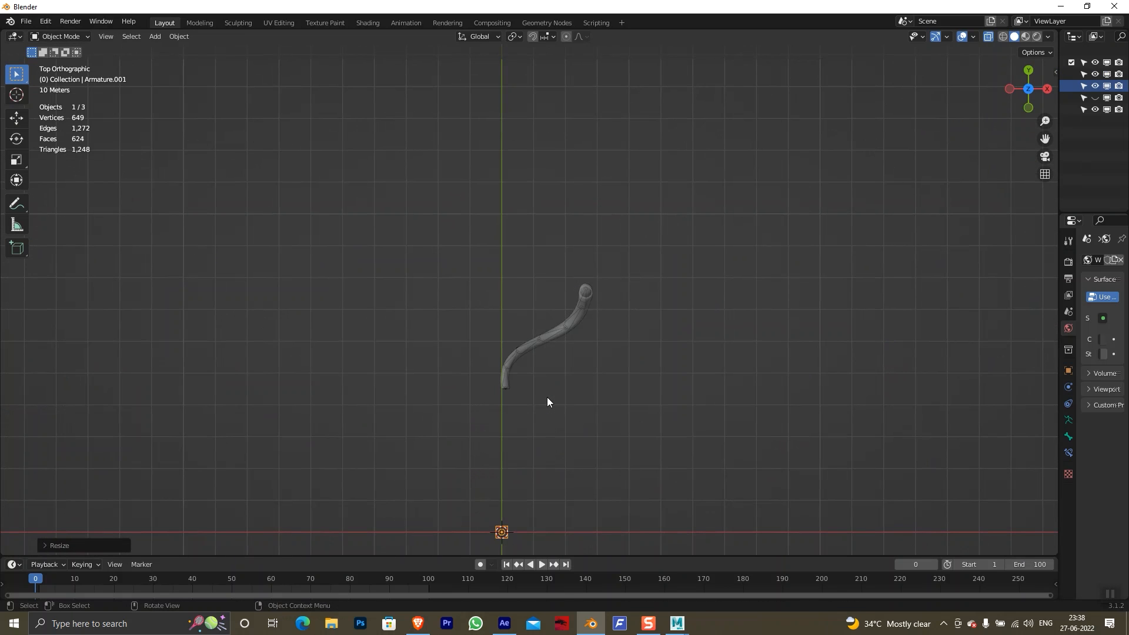
pyautogui.press('g')
pyautogui.click(629, 154)
pyautogui.moveTo(610, 297); pyautogui.dragTo(471, 144)
pyautogui.press('g')
pyautogui.press('z')
pyautogui.click(585, 71)
pyautogui.scroll(4, 582, 185)
pyautogui.moveTo(583, 206); pyautogui.dragTo(582, 263)
pyautogui.scroll(7, 581, 263)
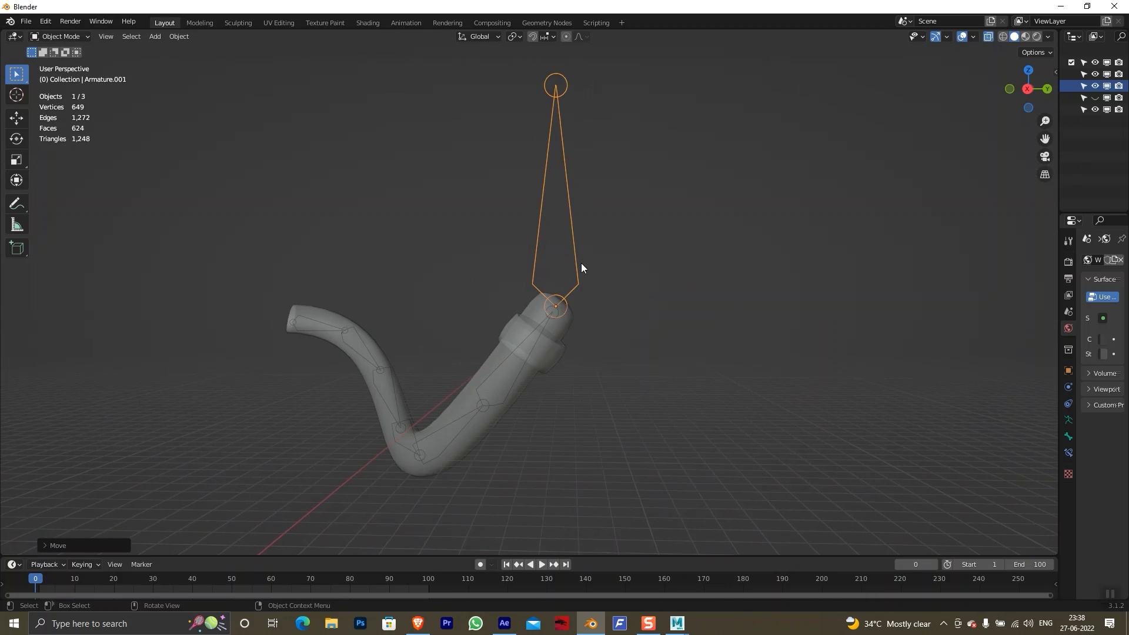
# Step: Adjust the controller armature along the X, Z and Y axes so its base meets the tail chain's last joint
pyautogui.moveTo(661, 291); pyautogui.dragTo(574, 309)
pyautogui.press('g')
pyautogui.press('x')
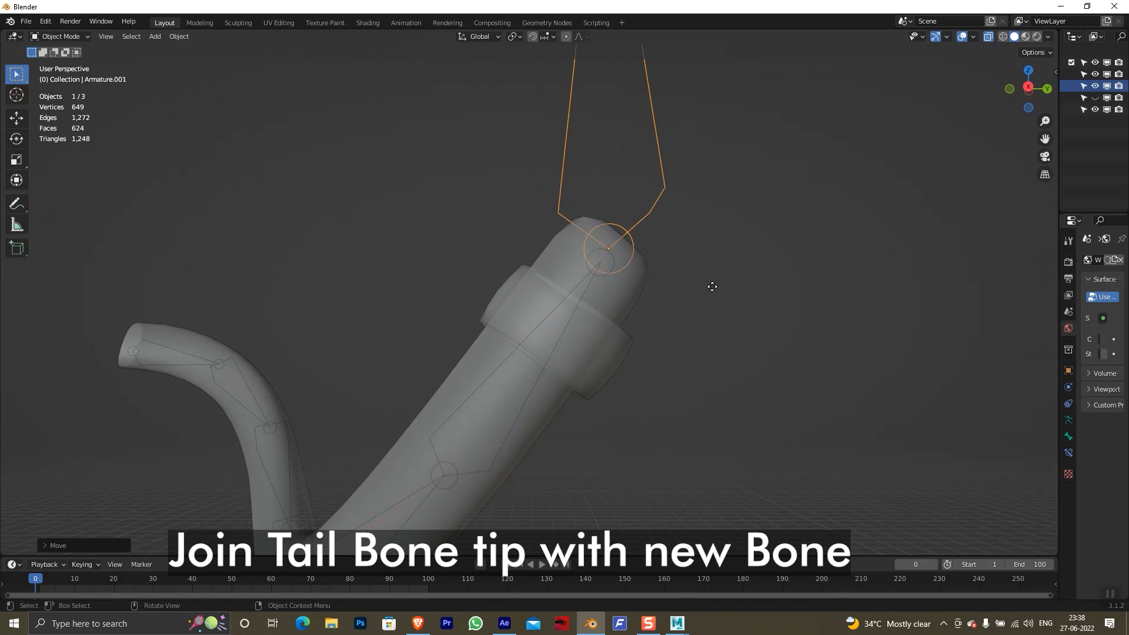
pyautogui.press('g')
pyautogui.press('z')
pyautogui.click(709, 297)
pyautogui.press('g')
pyautogui.press('y')
pyautogui.click(835, 321)
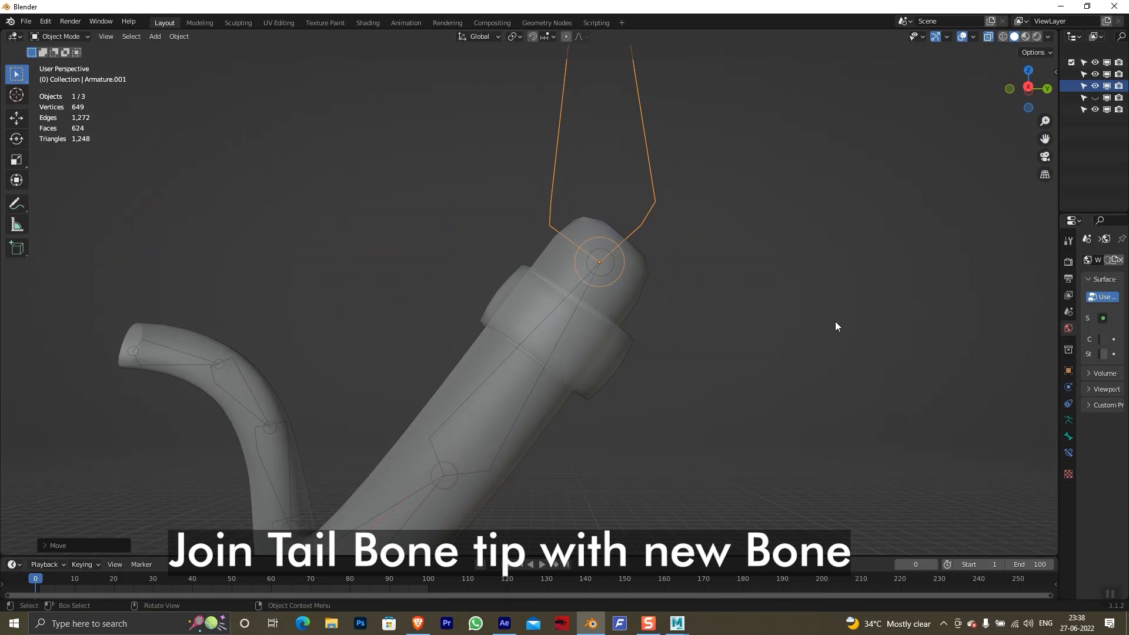
pyautogui.press('g')
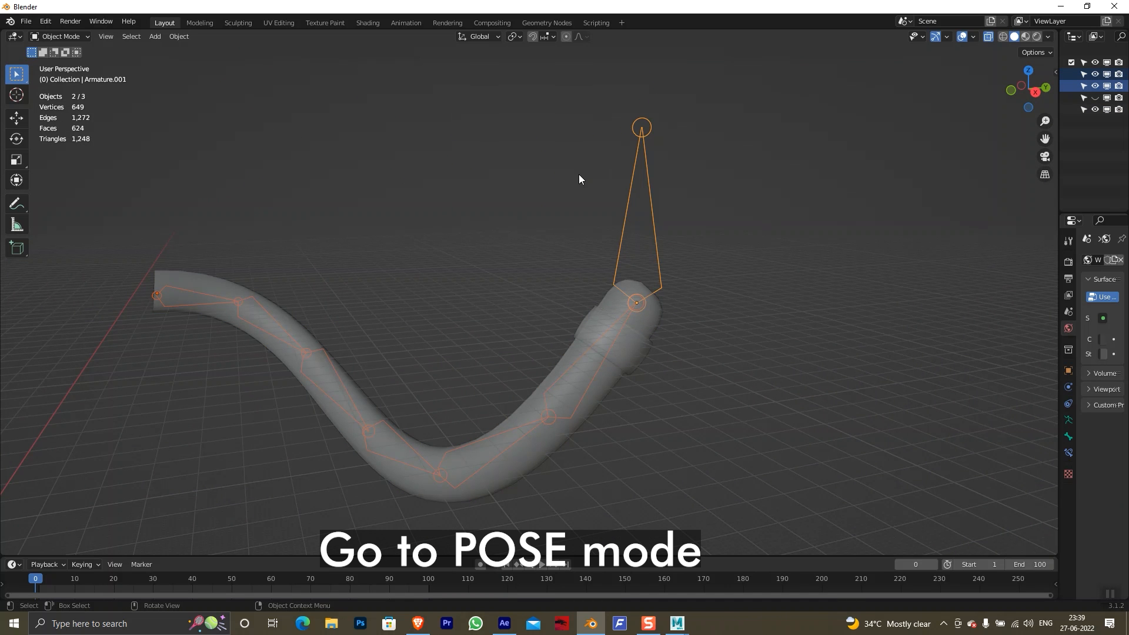
# Step: In Pose Mode, add an IK constraint to the last tail bone using the controller bone as target, with To Active Bone
pyautogui.click(64, 36)
pyautogui.click(66, 79)
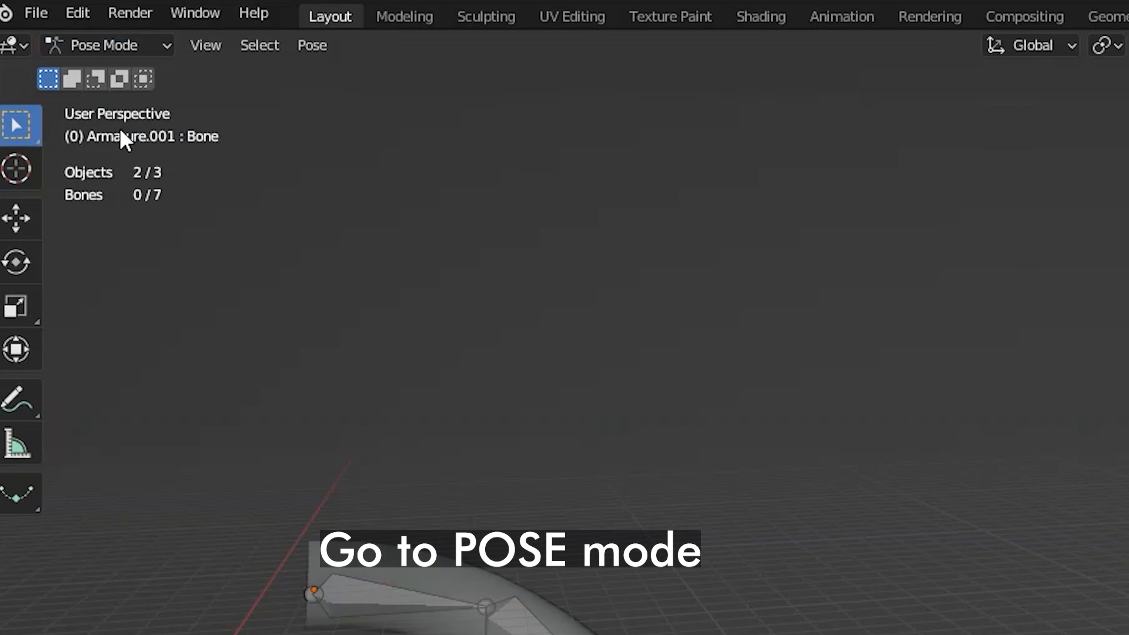
pyautogui.click(632, 268)
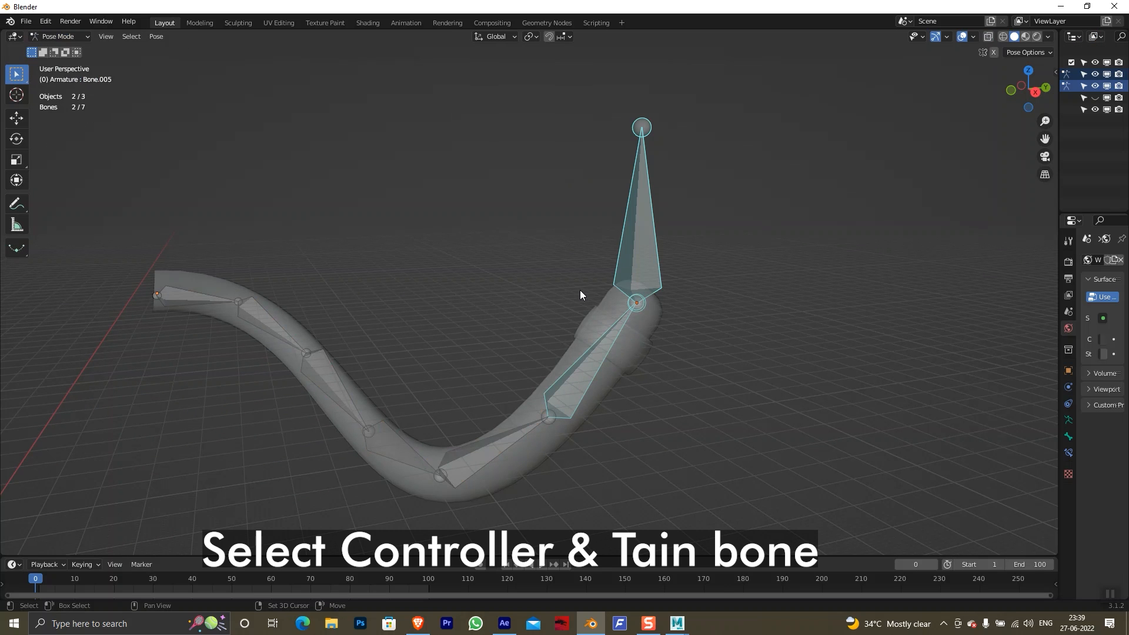
pyautogui.hotkey('shift', 'i')
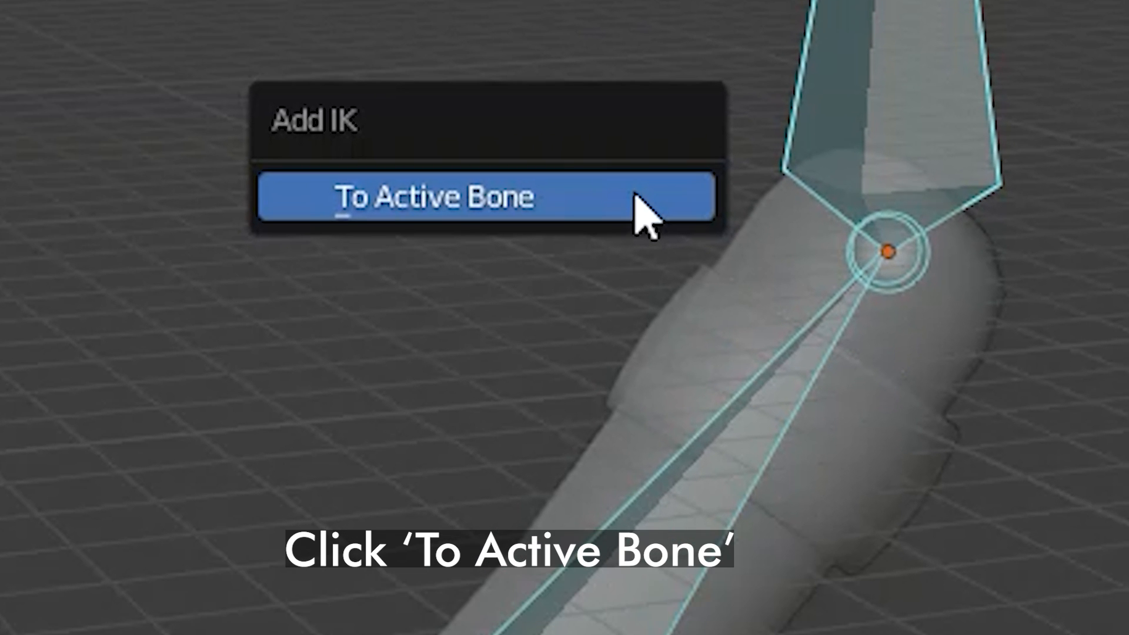
pyautogui.click(638, 203)
# Step: Test the IK chain by moving the controller bone around
pyautogui.press('g')
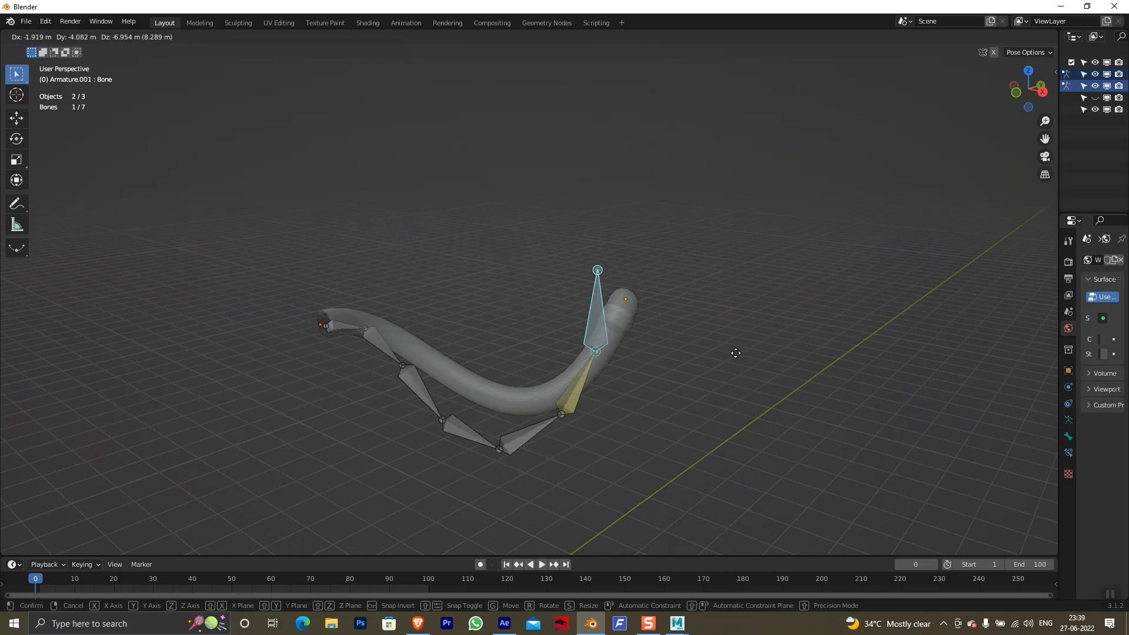
pyautogui.click(758, 337)
pyautogui.moveTo(758, 337); pyautogui.dragTo(669, 313)
pyautogui.press('g')
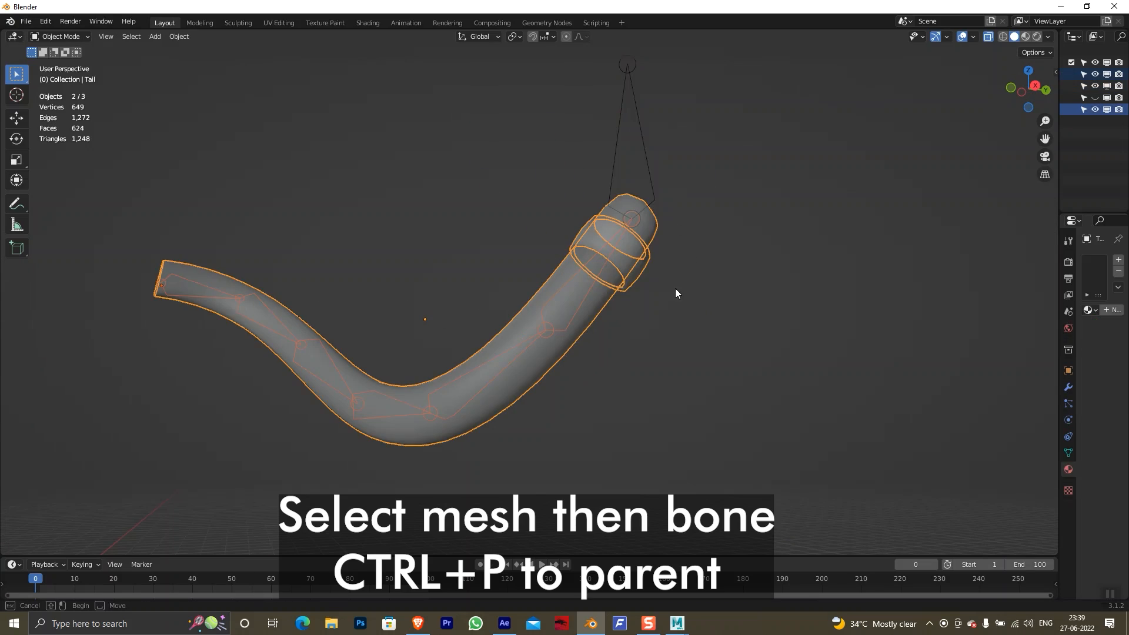
# Step: Parent the tail mesh to the tail's bone chain armature
pyautogui.click(636, 316)
pyautogui.click(617, 300)
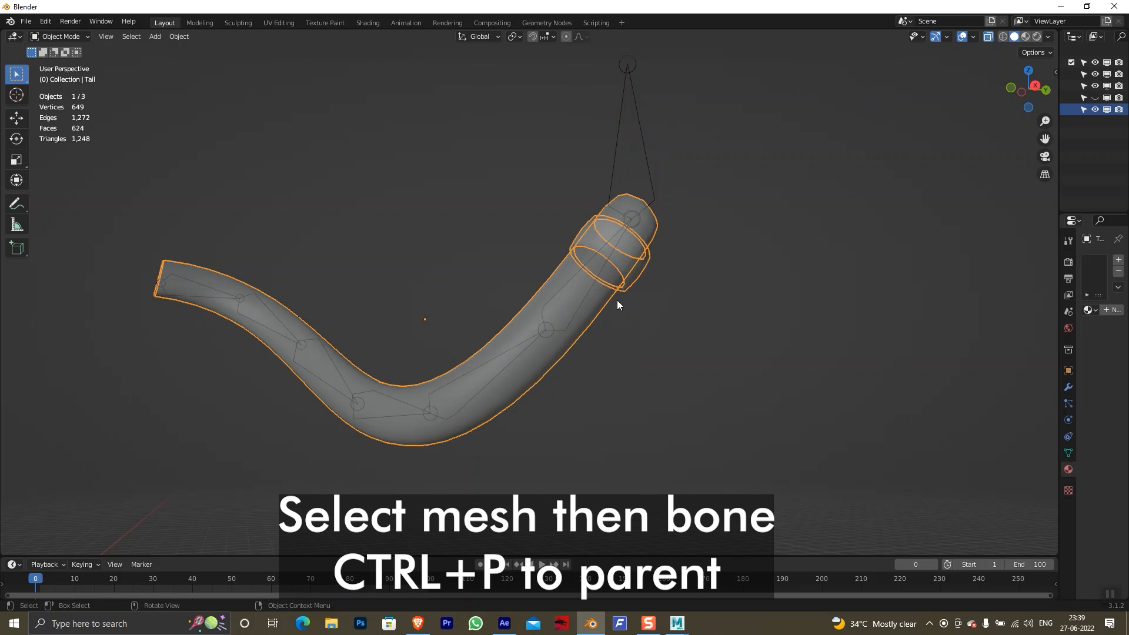
pyautogui.keyDown('shift'); pyautogui.click(547, 332); pyautogui.keyUp('shift')
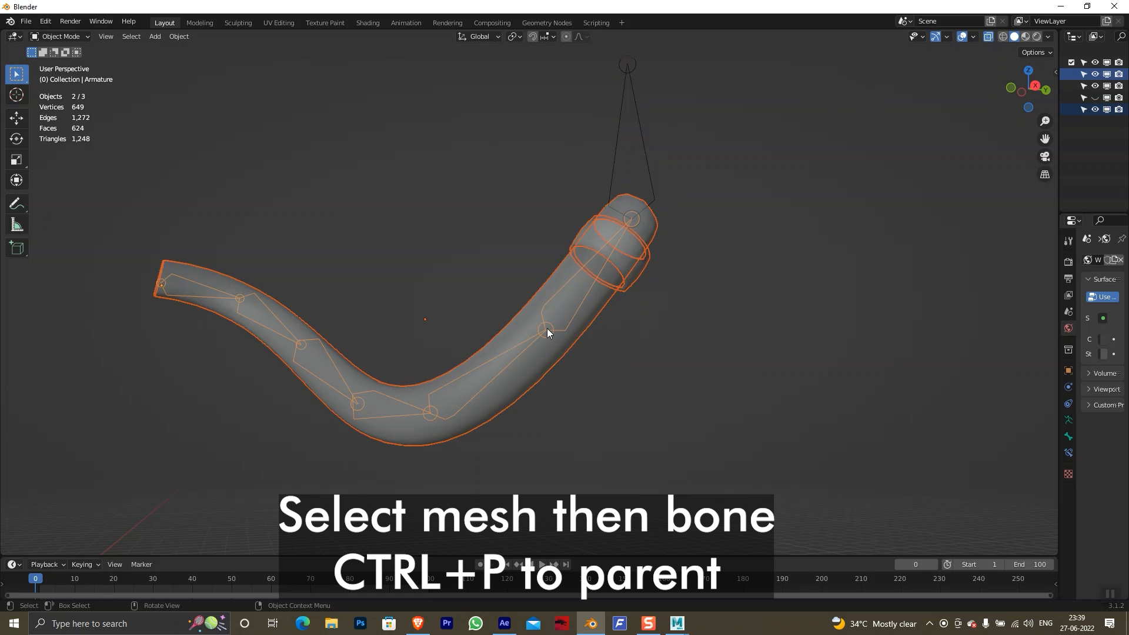
pyautogui.hotkey('ctrl', 'p')
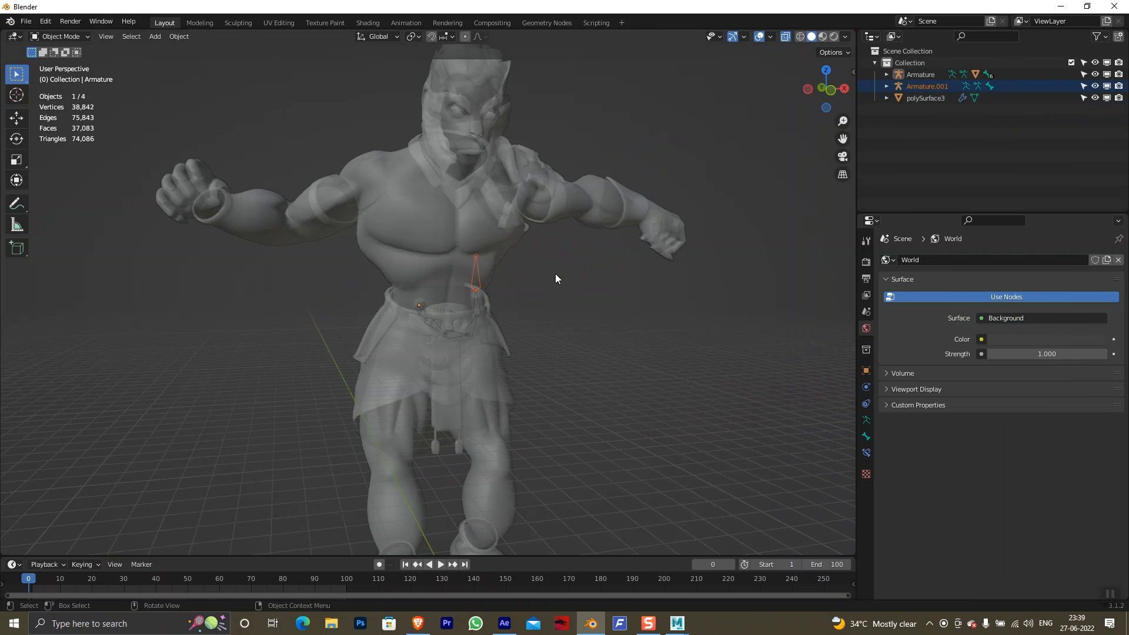
# Step: Try moving the controller armature to check how the tail mesh follows behind the character
pyautogui.moveTo(555, 279); pyautogui.dragTo(464, 272)
pyautogui.press('g')
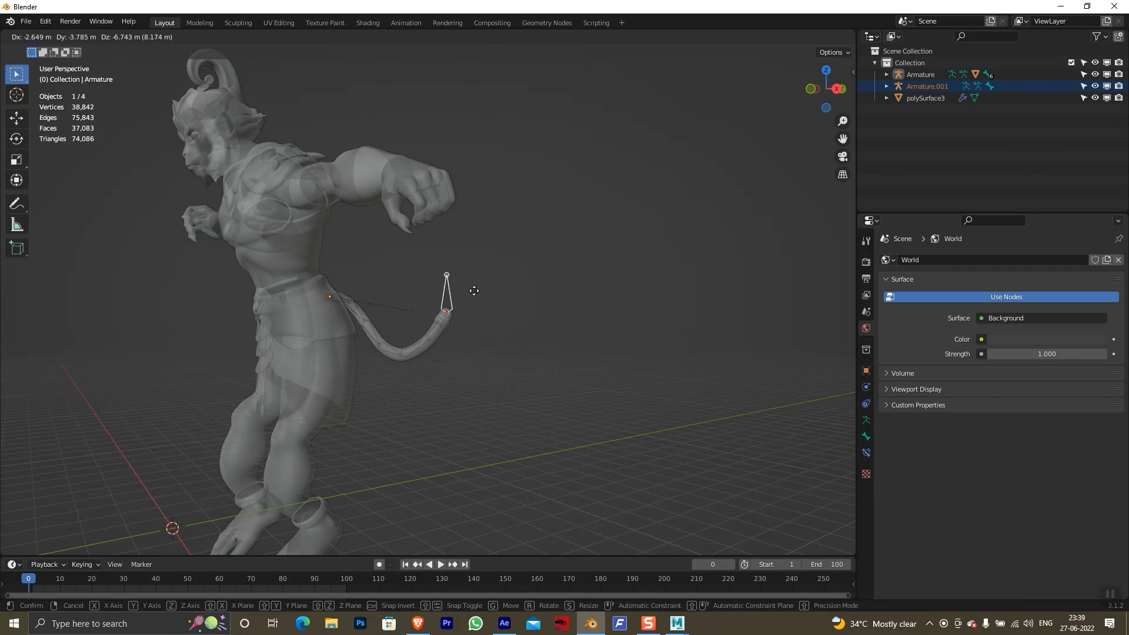
pyautogui.rightClick(500, 337)
# Step: Insert a keyframe for the controller armature at frame 0
pyautogui.moveTo(500, 338); pyautogui.dragTo(555, 335)
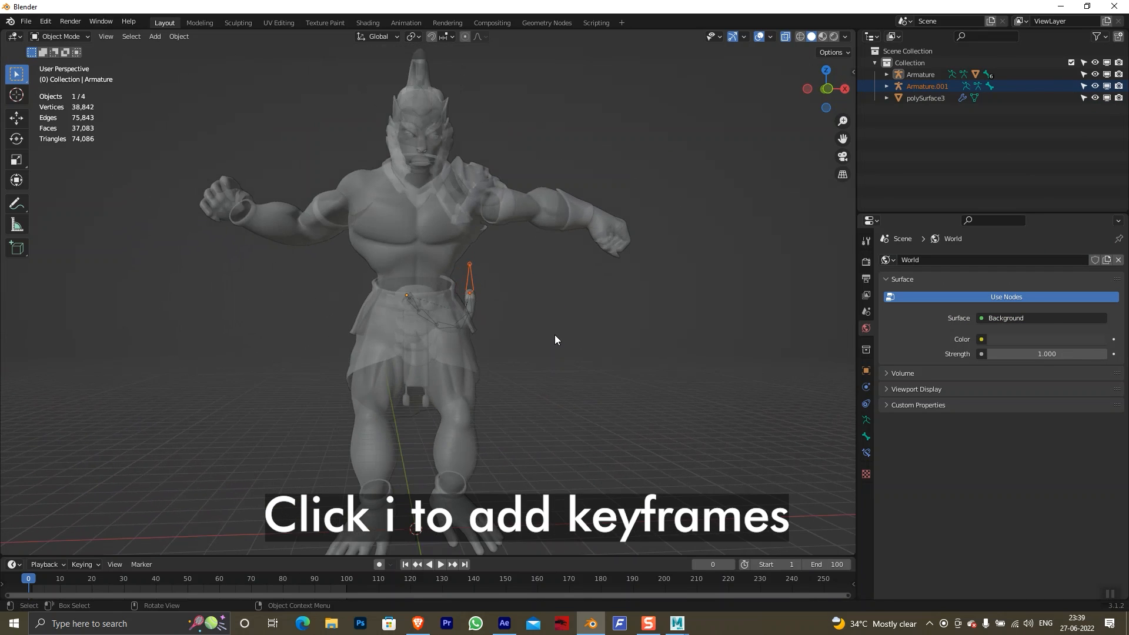
pyautogui.press('i')
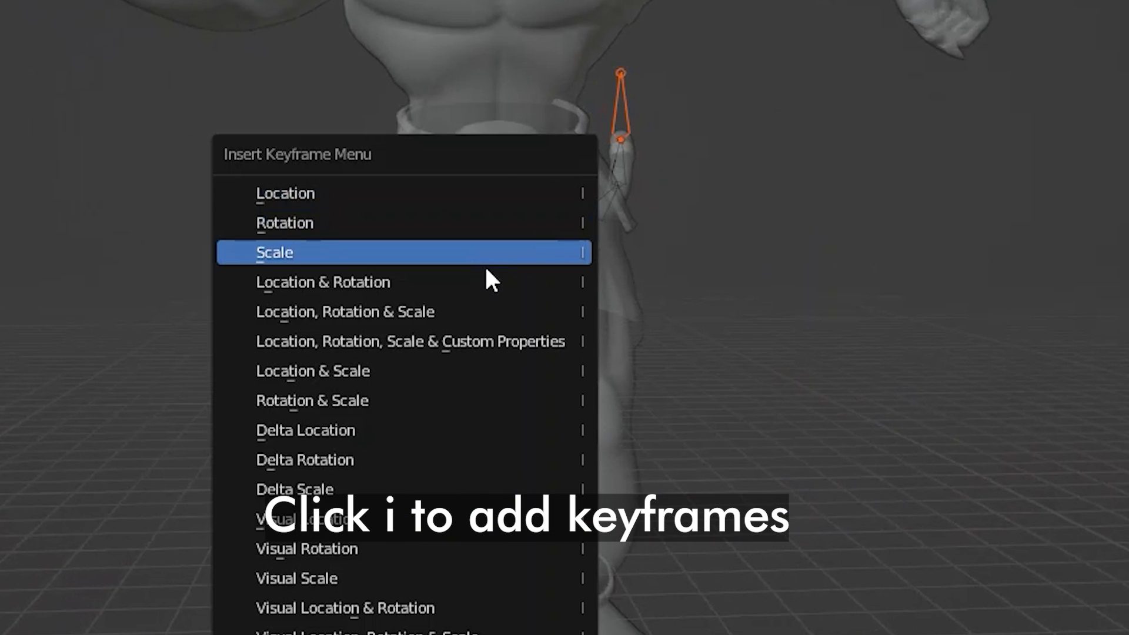
pyautogui.click(487, 277)
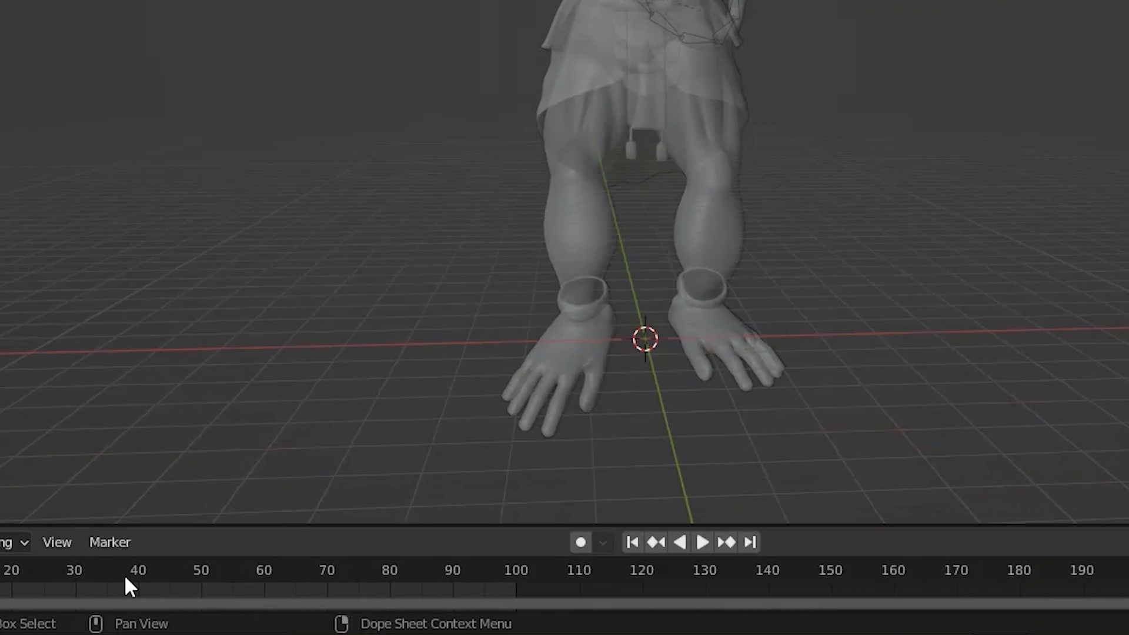
# Step: Lower the controller armature at frame 50 and keyframe it, with auto keying enabled
pyautogui.moveTo(195, 588); pyautogui.dragTo(201, 588)
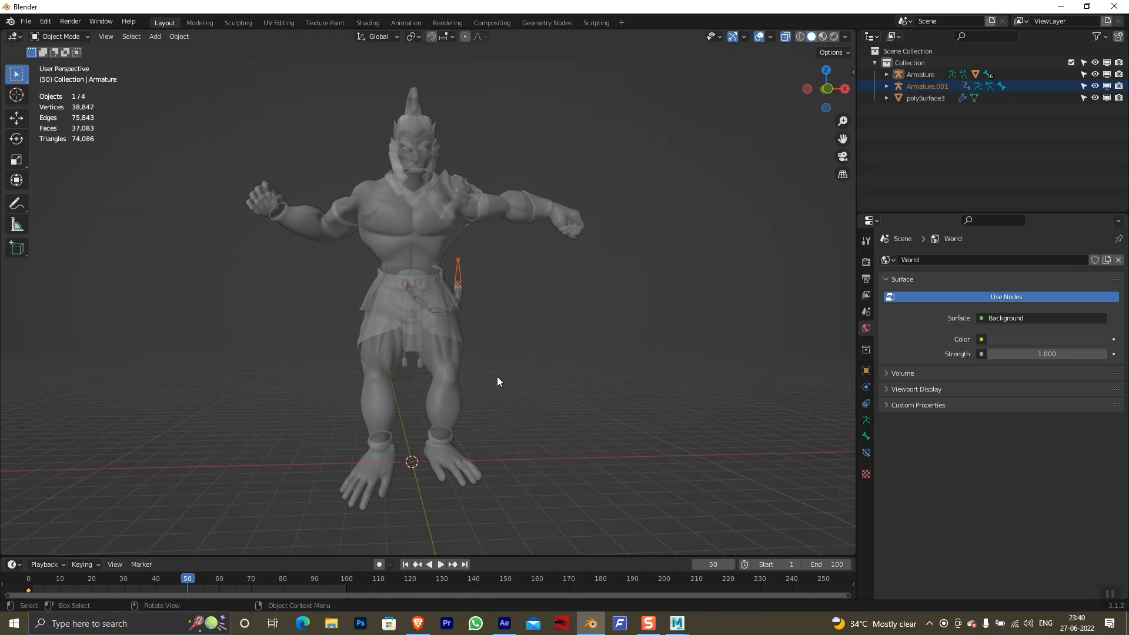
pyautogui.press('g')
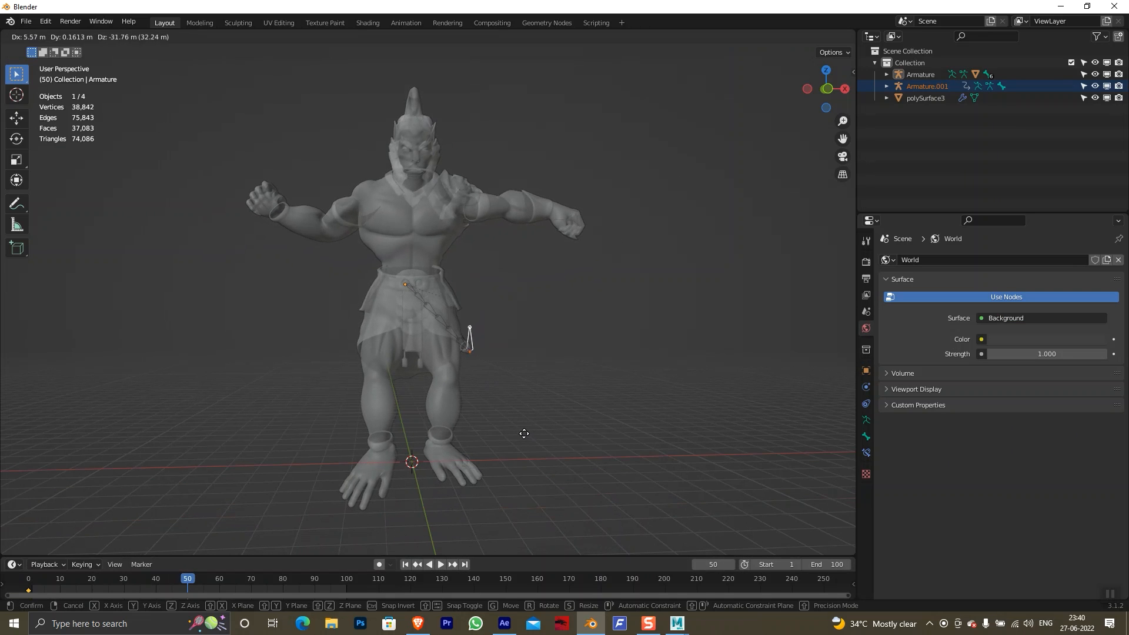
pyautogui.click(525, 404)
pyautogui.click(380, 565)
pyautogui.press('i')
pyautogui.click(502, 206)
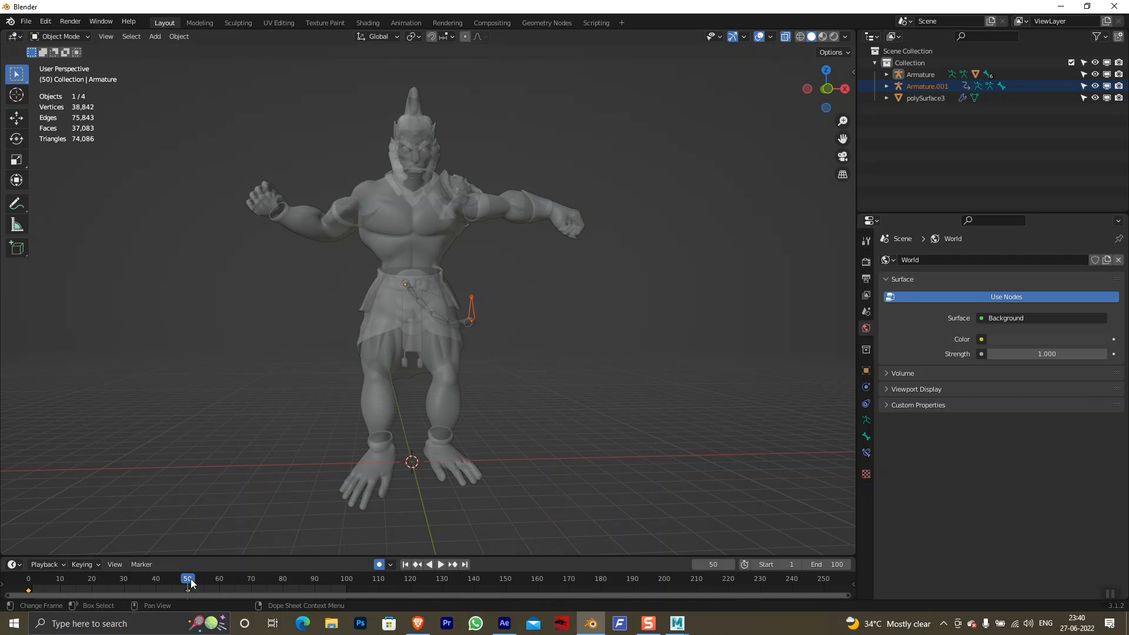
pyautogui.moveTo(191, 582); pyautogui.dragTo(343, 585)
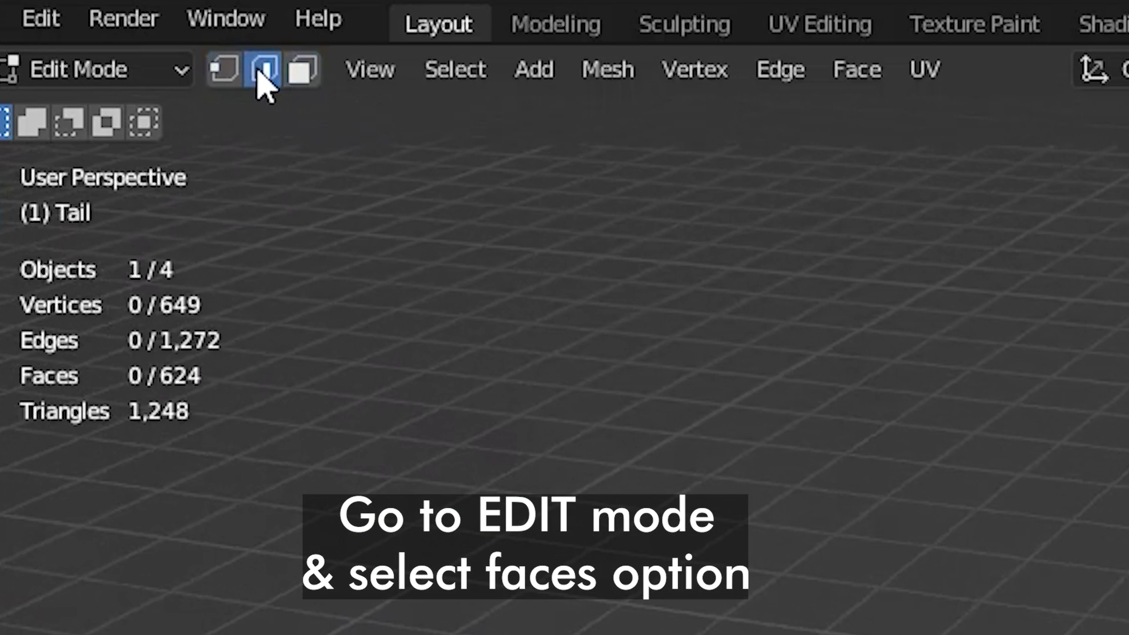
# Step: Select the faces at the tail's tip in face selection mode and assign them to a new vertex group named Hair
pyautogui.click(301, 70)
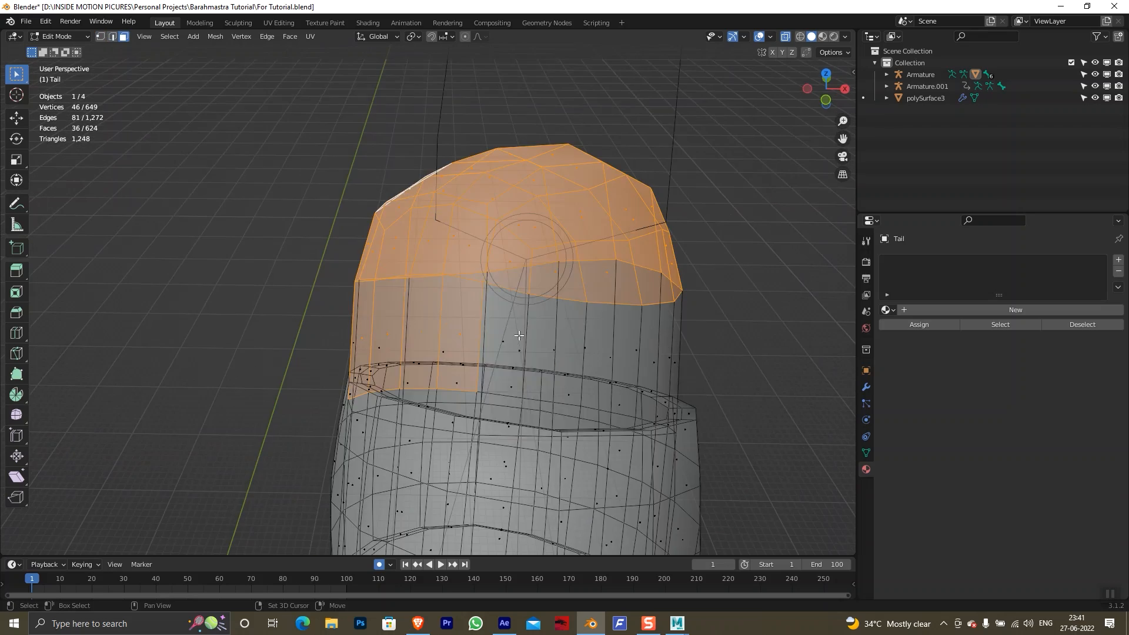
pyautogui.keyDown('alt'); pyautogui.click(611, 357); pyautogui.keyUp('alt')
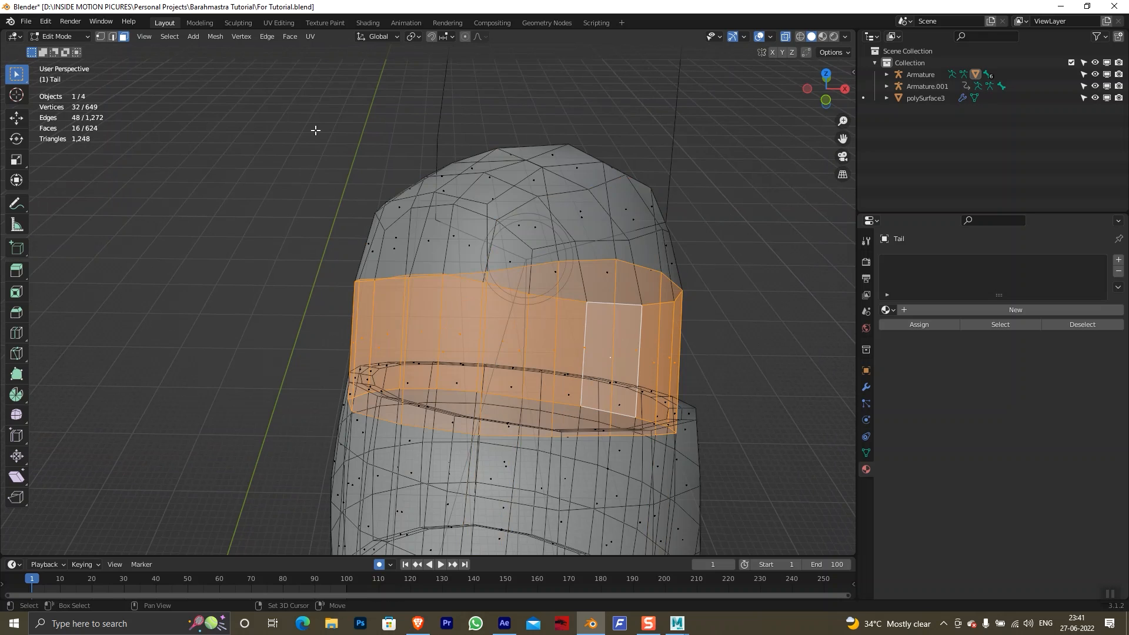
pyautogui.moveTo(317, 131); pyautogui.dragTo(754, 285)
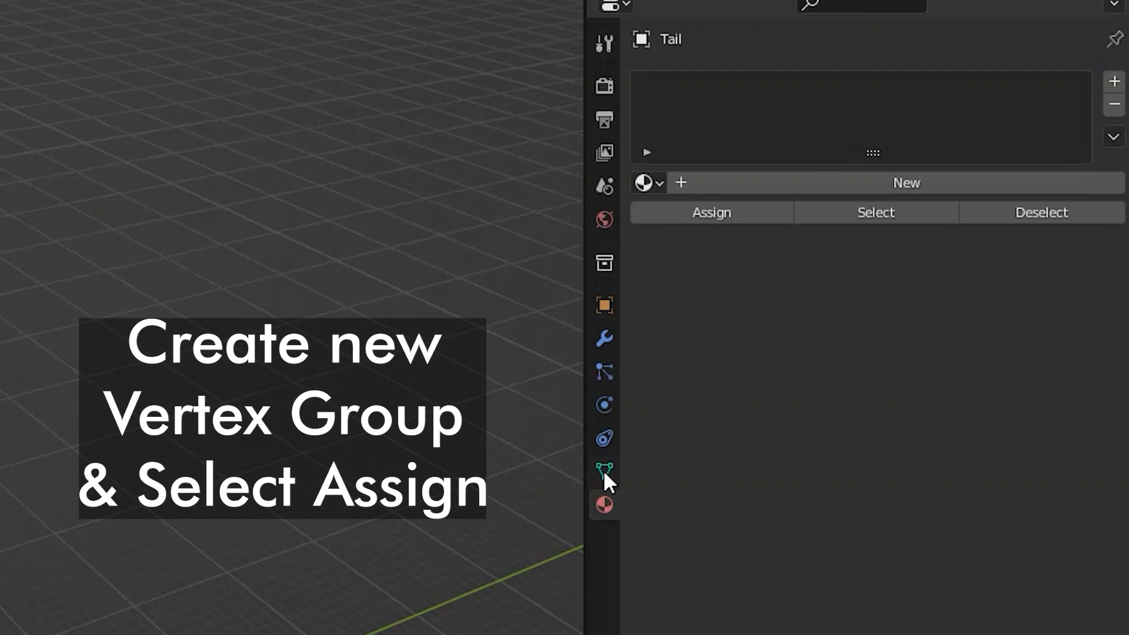
pyautogui.click(866, 452)
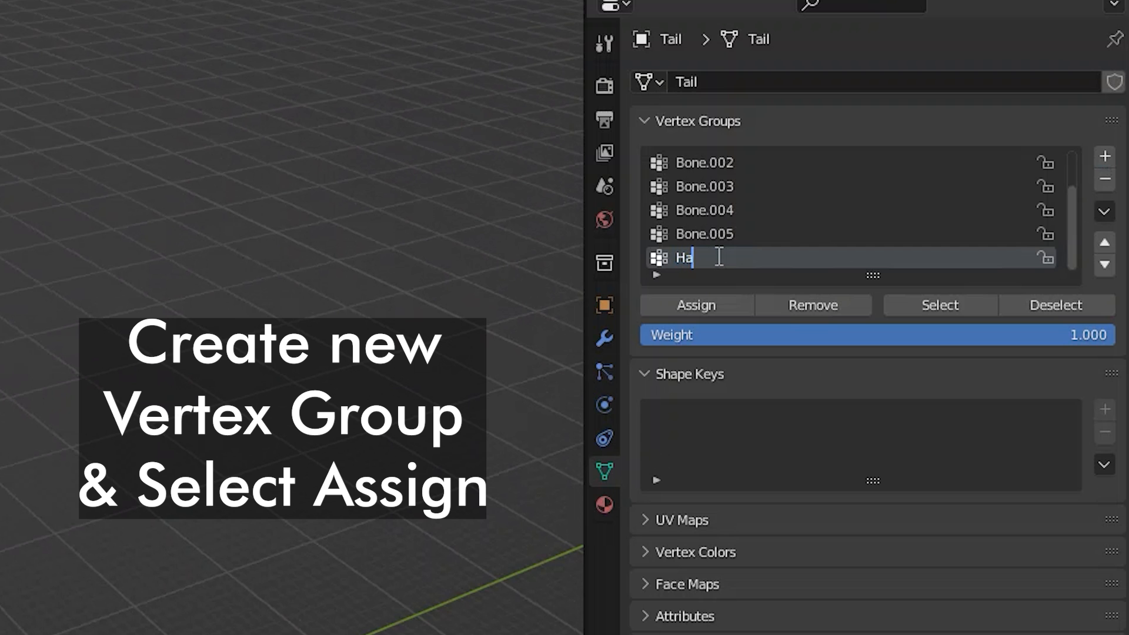
pyautogui.click(710, 301)
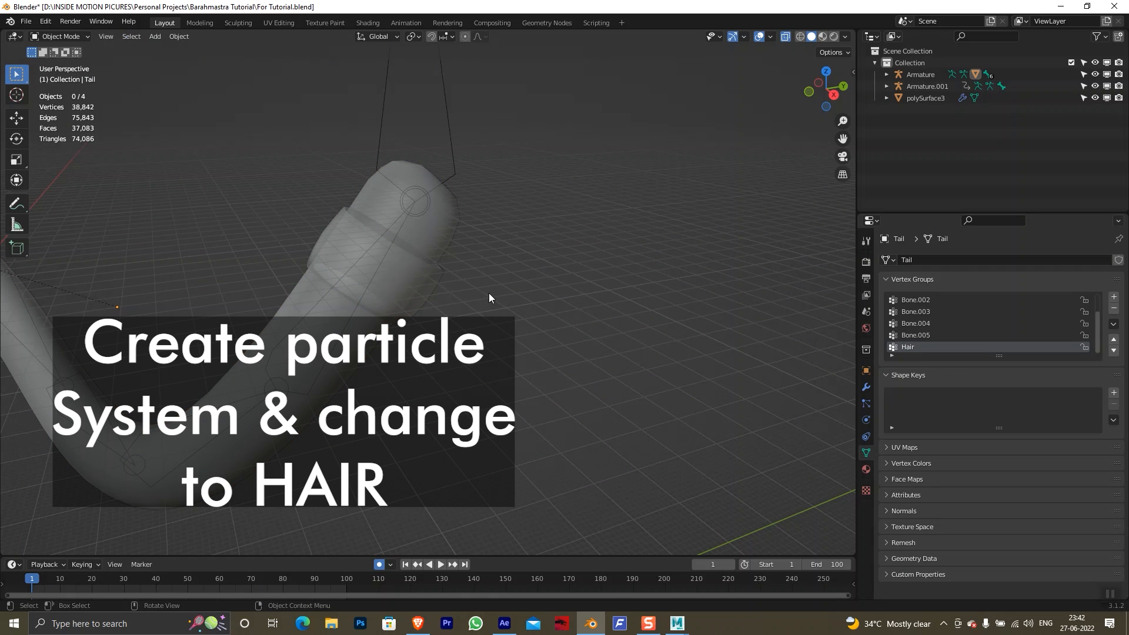
# Step: Add a particle system of type Hair to the tail mesh with X-ray off, and set the hair length to 5.45 m
pyautogui.click(445, 272)
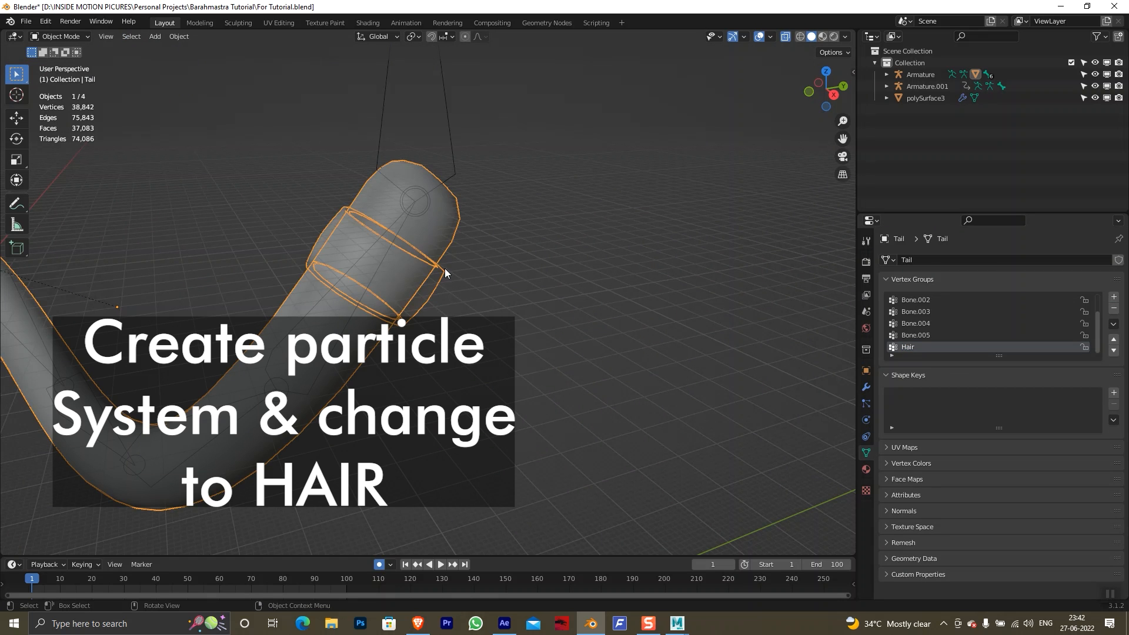
pyautogui.click(785, 37)
pyautogui.click(706, 179)
pyautogui.moveTo(694, 182); pyautogui.dragTo(663, 193)
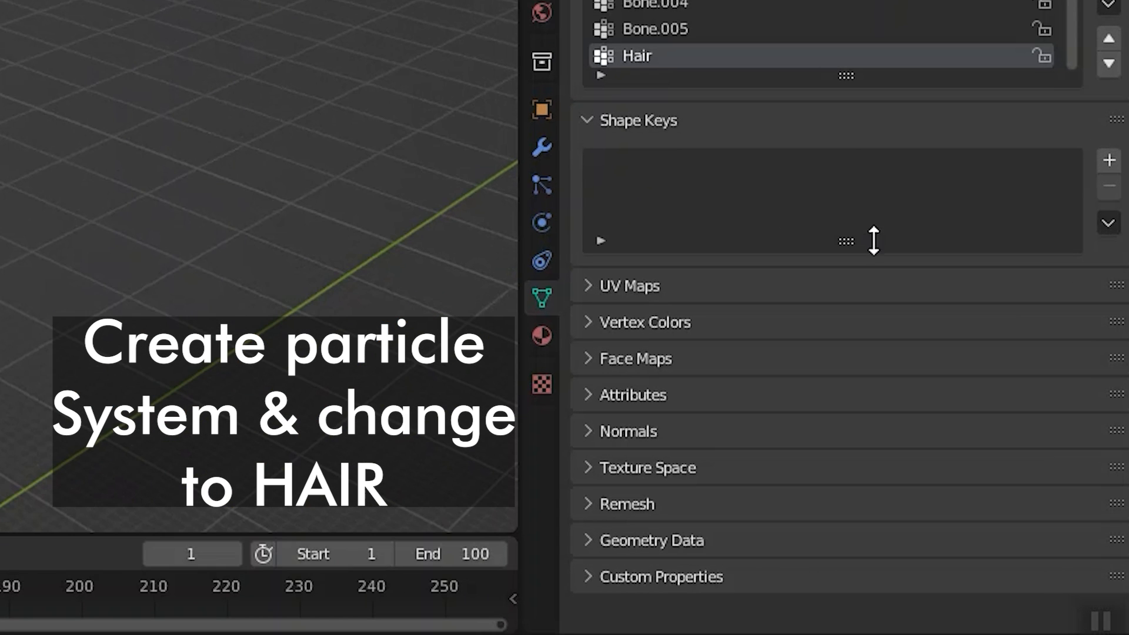
pyautogui.click(542, 185)
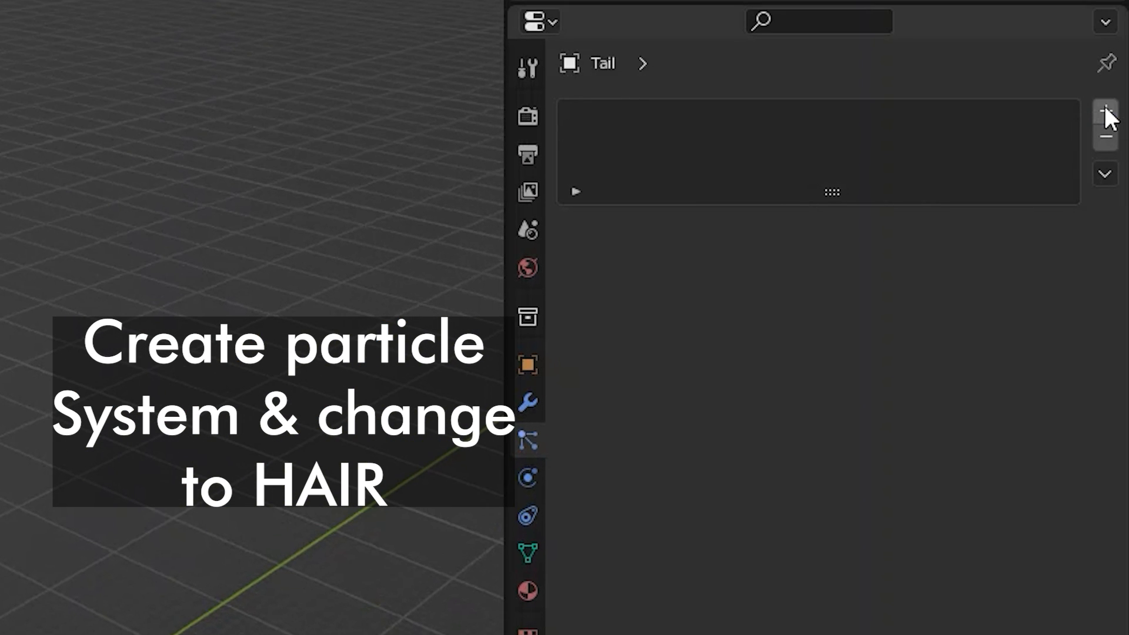
pyautogui.click(1103, 109)
pyautogui.click(978, 260)
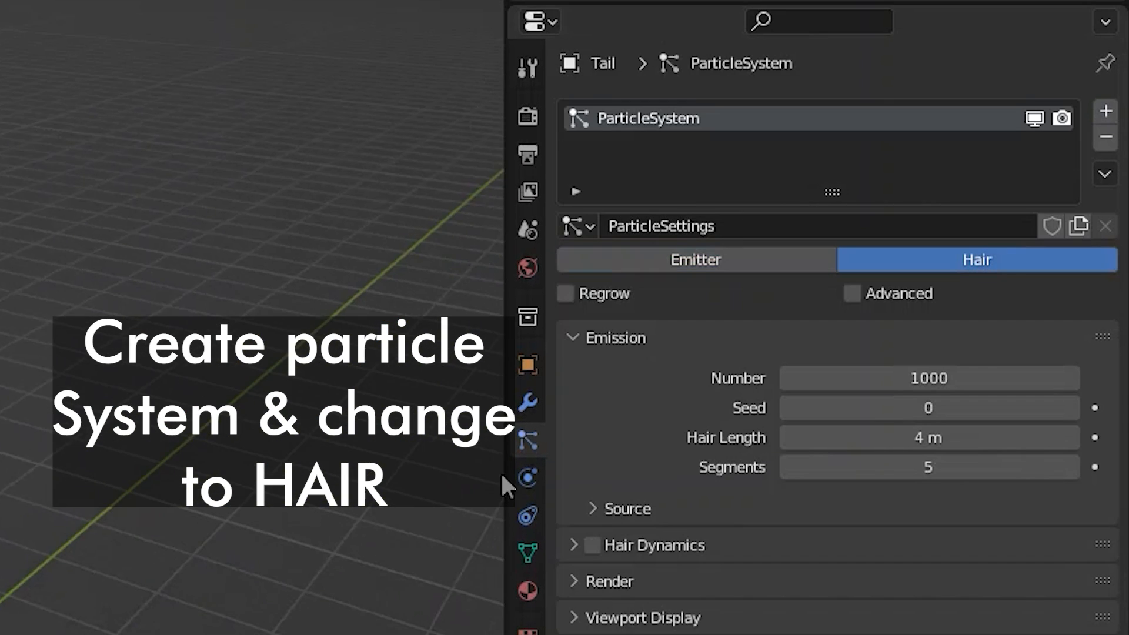
pyautogui.moveTo(929, 437); pyautogui.dragTo(964, 437)
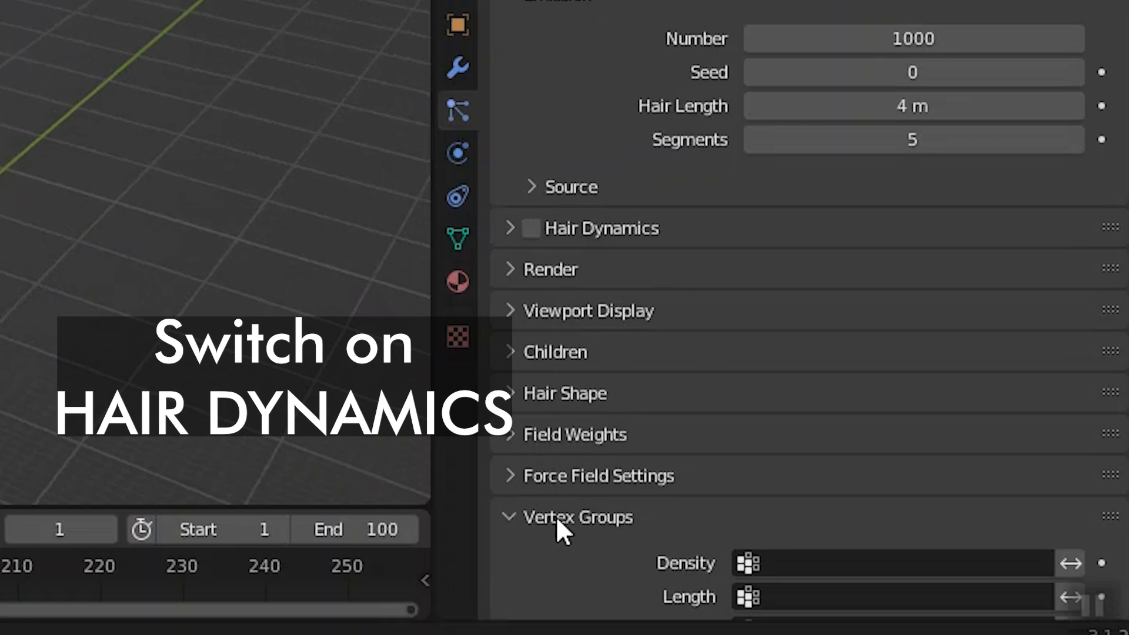
# Step: Assign the Hair vertex group to the particle system's density and length, with Hair Dynamics enabled
pyautogui.scroll(-10, 685, 293)
pyautogui.click(758, 273)
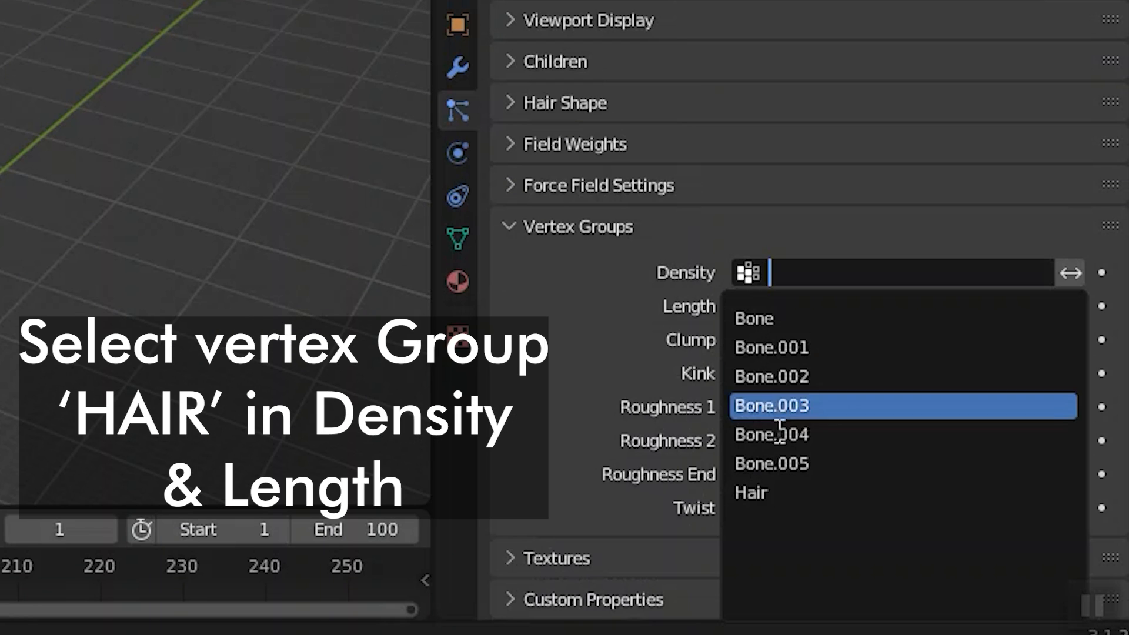
pyautogui.click(775, 493)
pyautogui.click(756, 307)
pyautogui.click(762, 163)
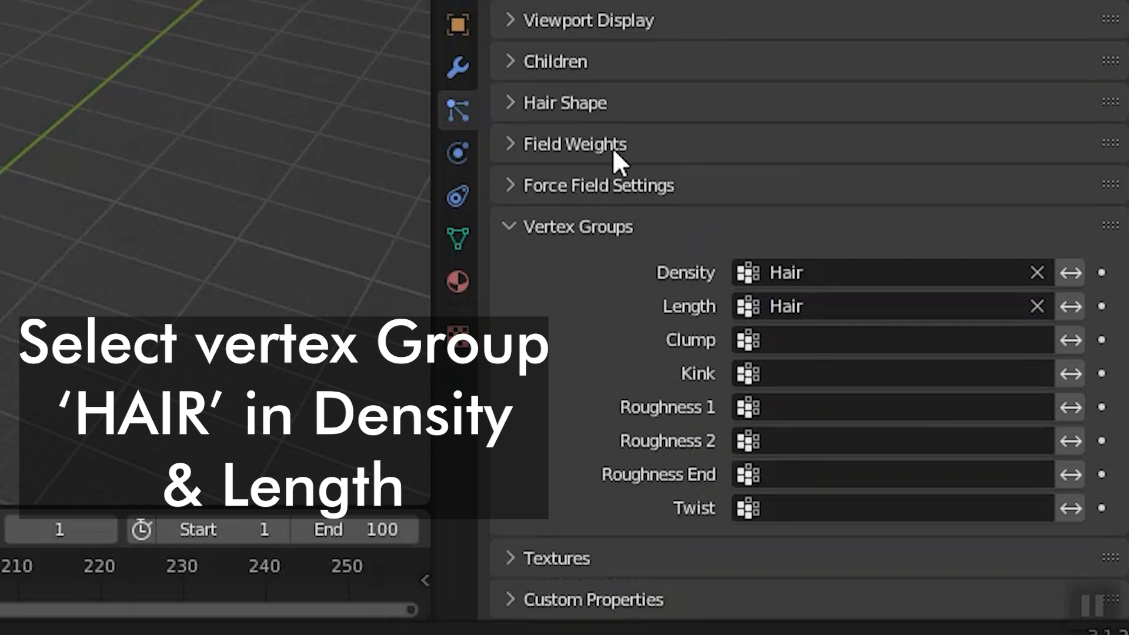
pyautogui.scroll(5, 960, 46)
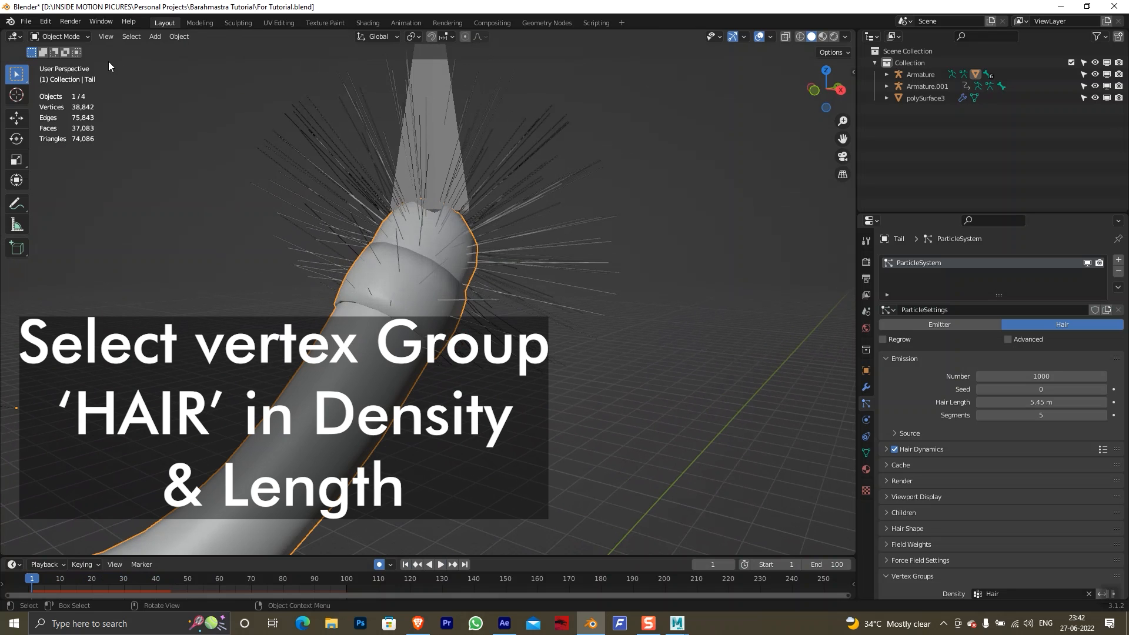
# Step: Comb the tail's tip hair into a tuft in Particle Edit mode, resizing the Comb brush to cover the strands
pyautogui.click(73, 36)
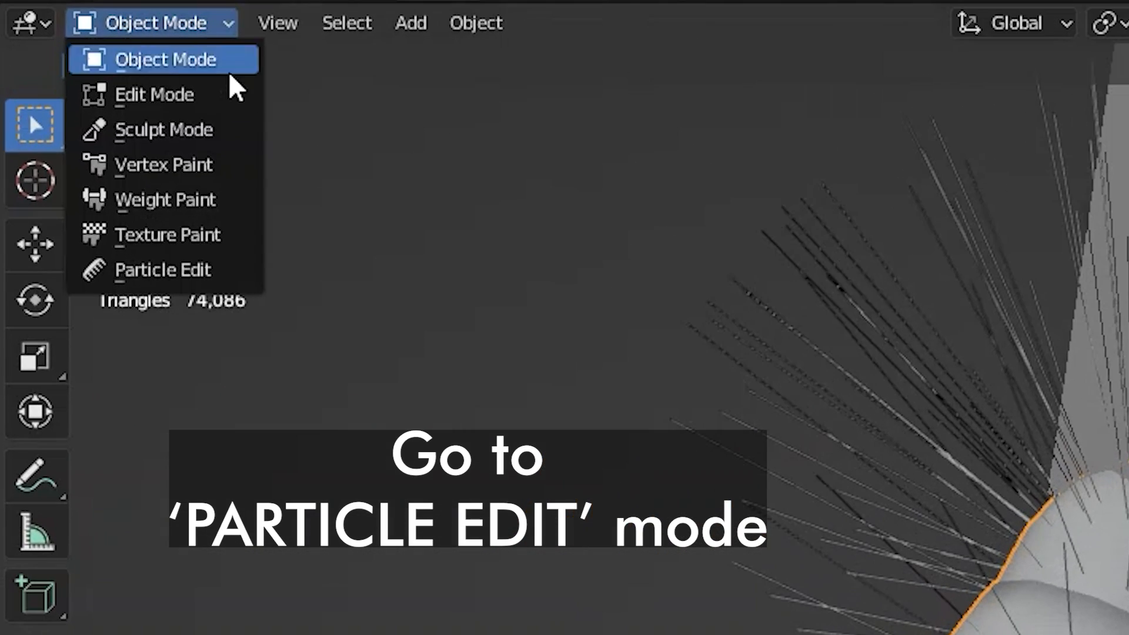
pyautogui.click(176, 270)
pyautogui.press('f')
pyautogui.press('f')
pyautogui.scroll(-1, 1092, 607)
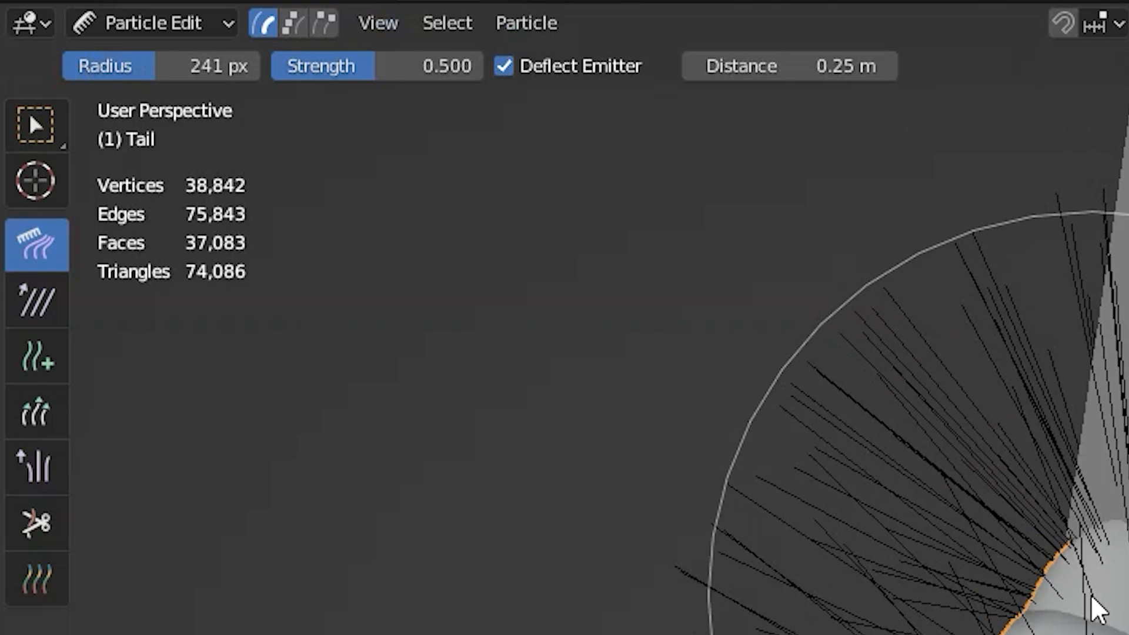
pyautogui.press('f')
pyautogui.click(1039, 600)
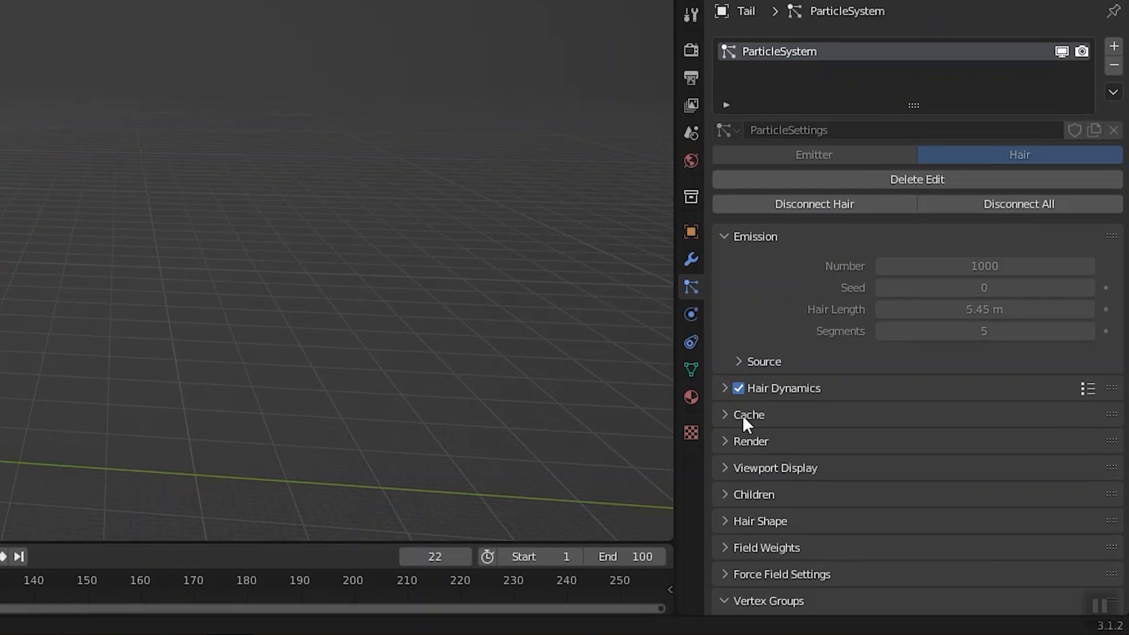
# Step: Bake the hair dynamics cache of the tail's particle system
pyautogui.click(898, 480)
pyautogui.scroll(-8, 870, 477)
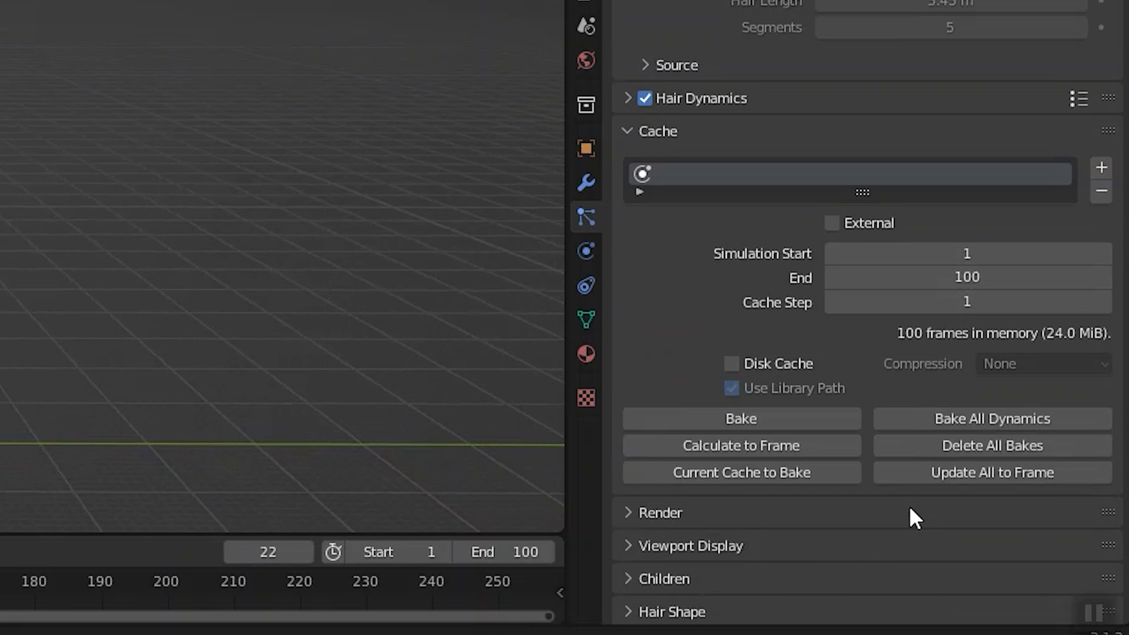
pyautogui.click(838, 421)
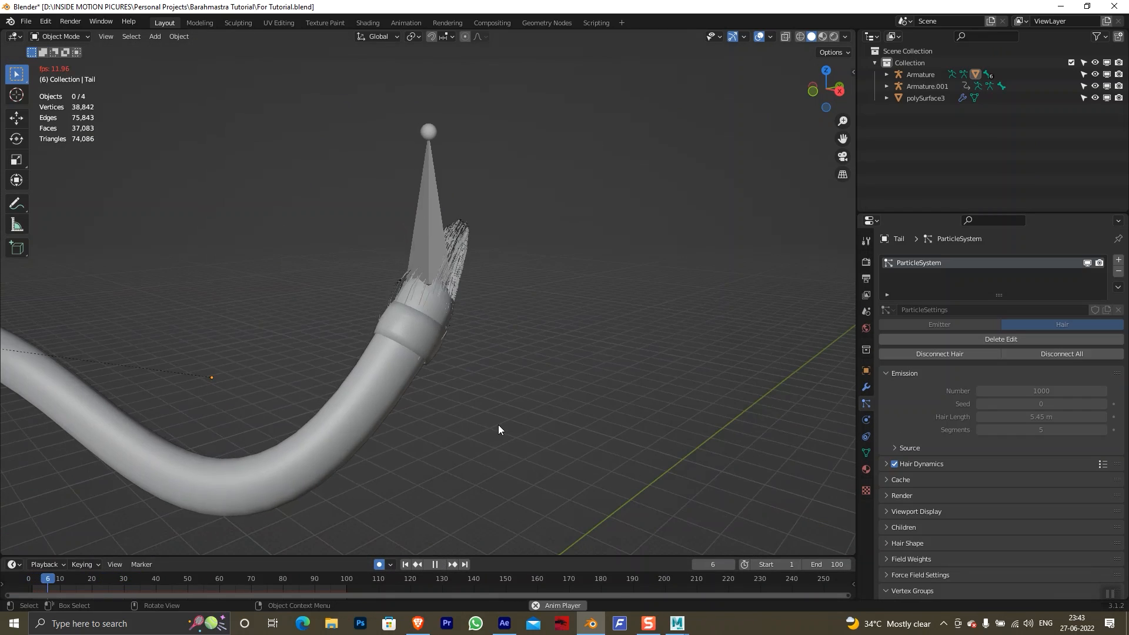
pyautogui.scroll(-6, 509, 399)
pyautogui.moveTo(514, 399); pyautogui.dragTo(495, 413)
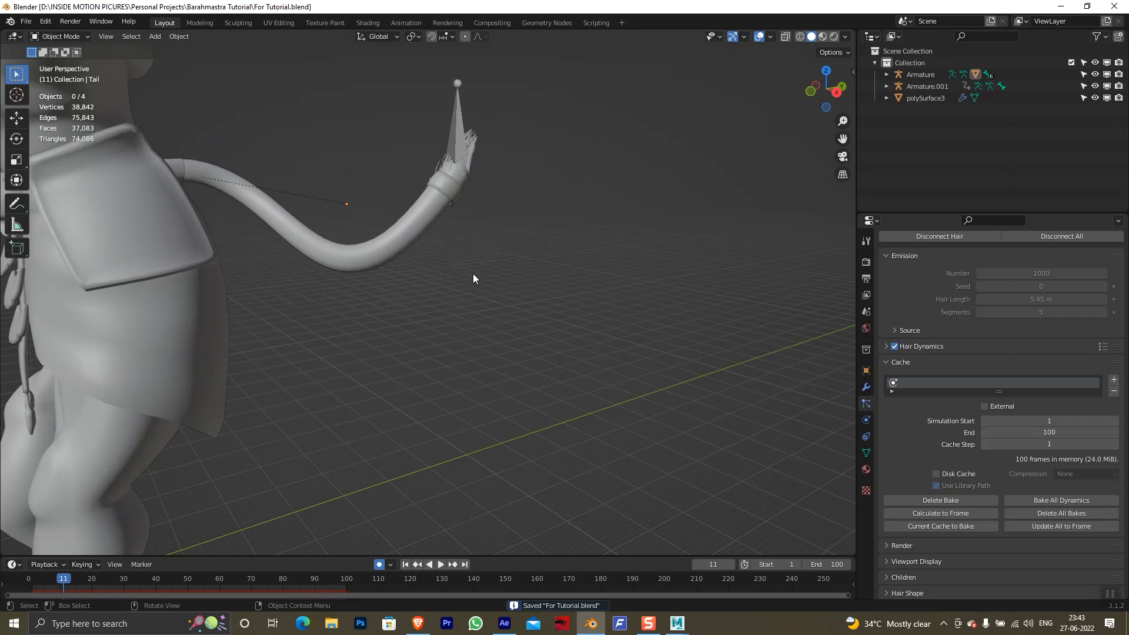
# Step: Select the character's body mesh and create a new material for it in the Shading workspace
pyautogui.scroll(-2, 437, 280)
pyautogui.moveTo(466, 277); pyautogui.dragTo(498, 248)
pyautogui.scroll(-1, 445, 273)
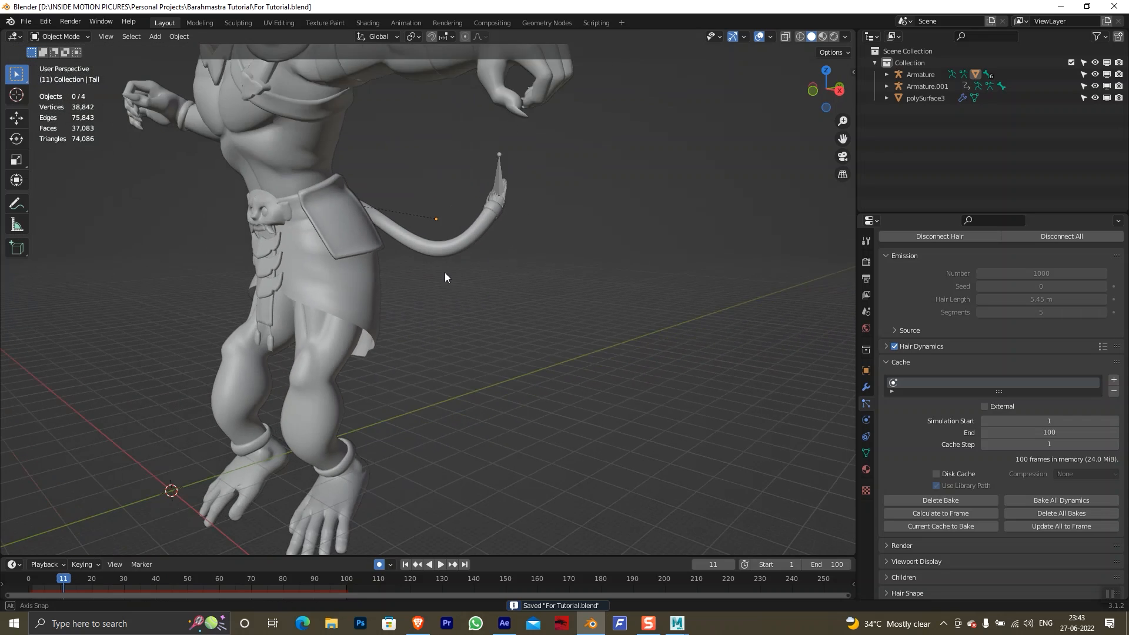
pyautogui.moveTo(445, 273)
pyautogui.mouseDown()
pyautogui.moveTo(478, 276)
pyautogui.moveTo(433, 277)
pyautogui.moveTo(604, 263)
pyautogui.moveTo(507, 270)
pyautogui.moveTo(475, 307)
pyautogui.mouseUp()
pyautogui.scroll(-4, 488, 273)
pyautogui.click(394, 207)
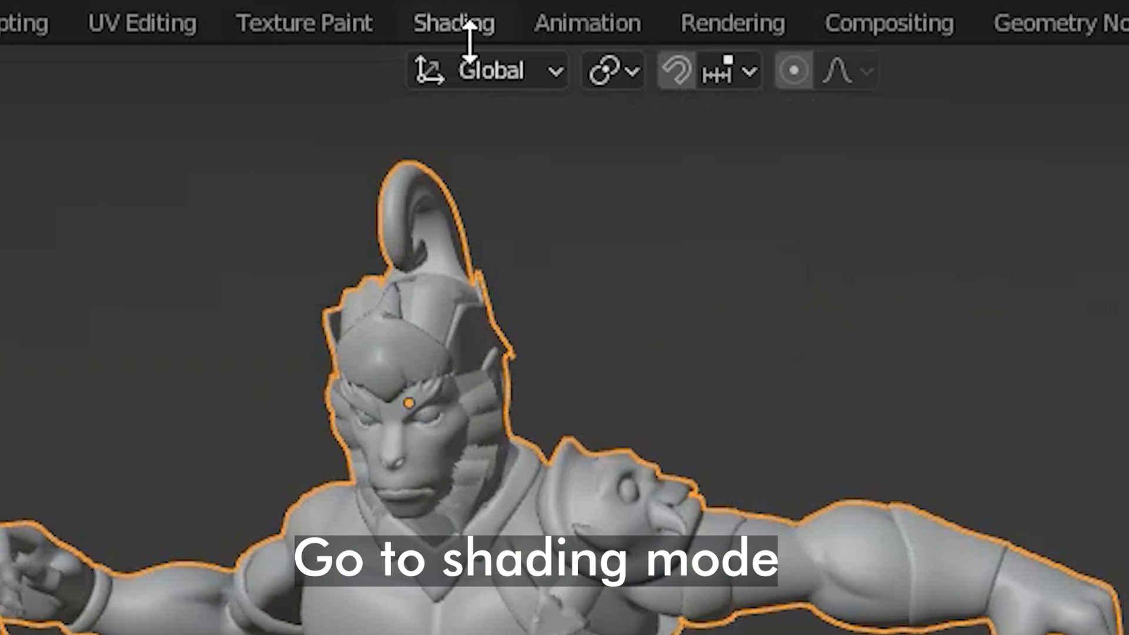
pyautogui.click(472, 35)
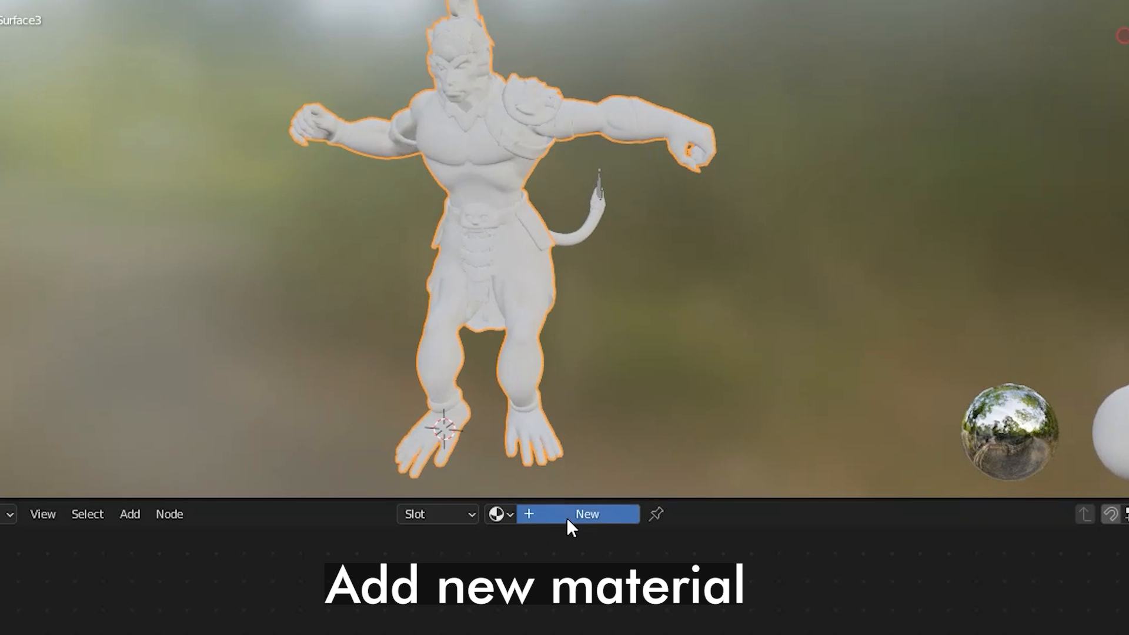
pyautogui.click(566, 517)
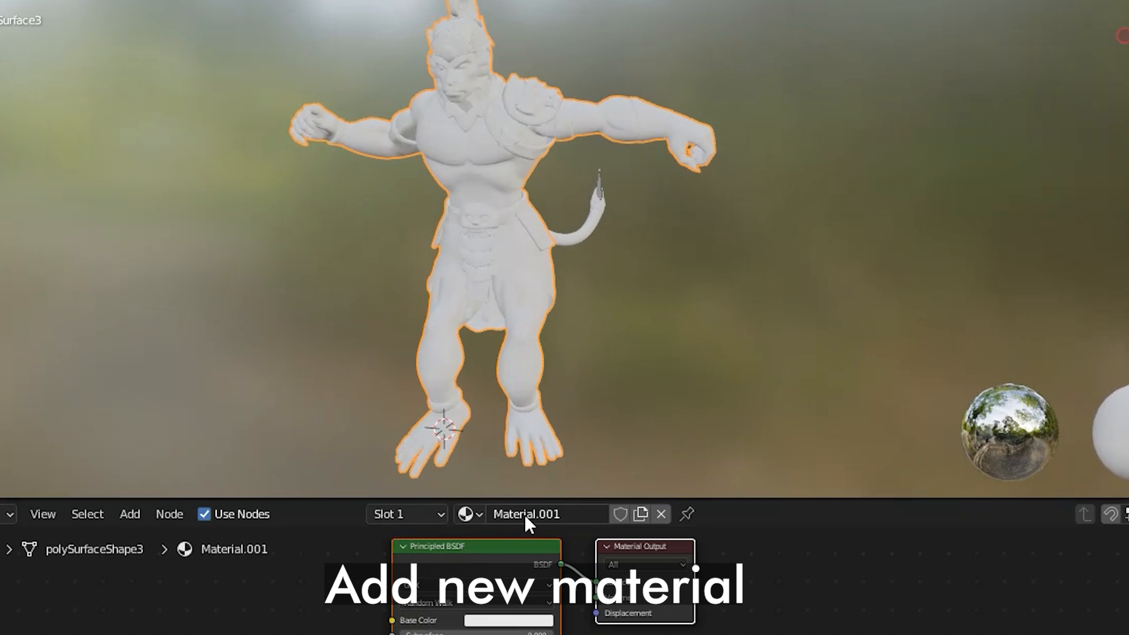
# Step: Rename the body material as Glow and move the Principled BSDF node farther away from the Material Output
pyautogui.doubleClick(525, 514)
pyautogui.write('G')
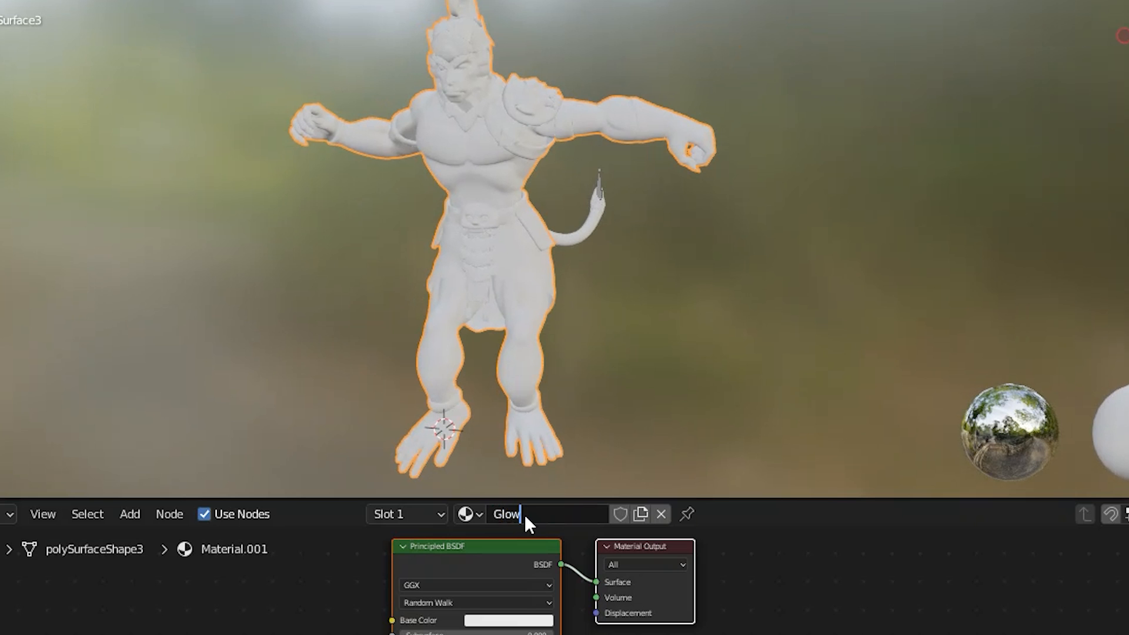
pyautogui.write('low')
pyautogui.press('Return')
pyautogui.moveTo(397, 580); pyautogui.dragTo(122, 634)
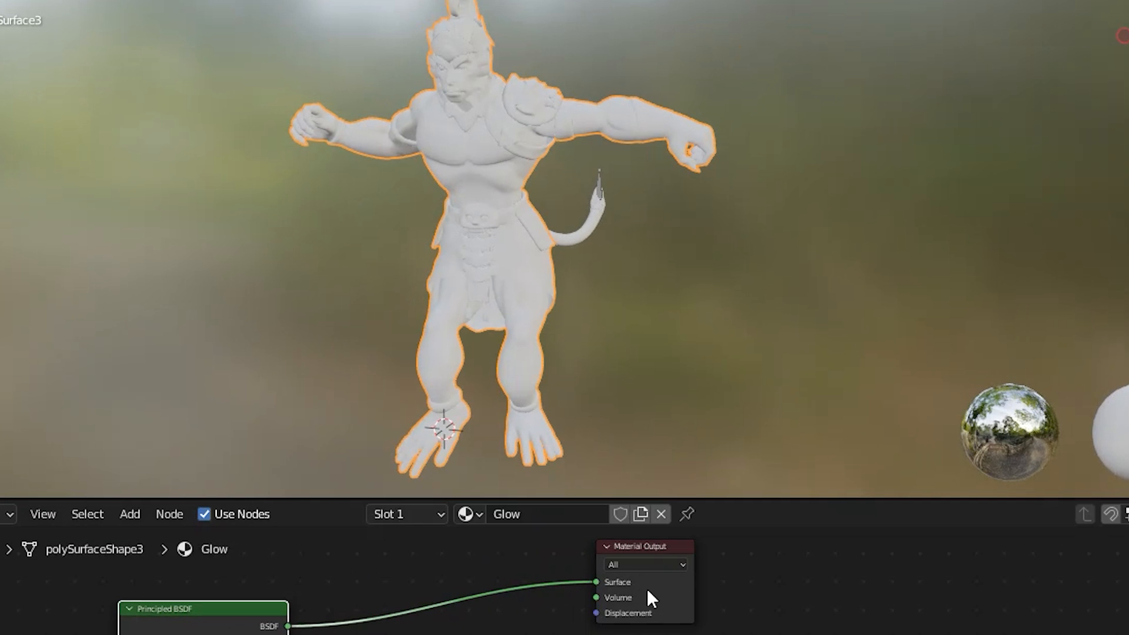
pyautogui.write('emit')
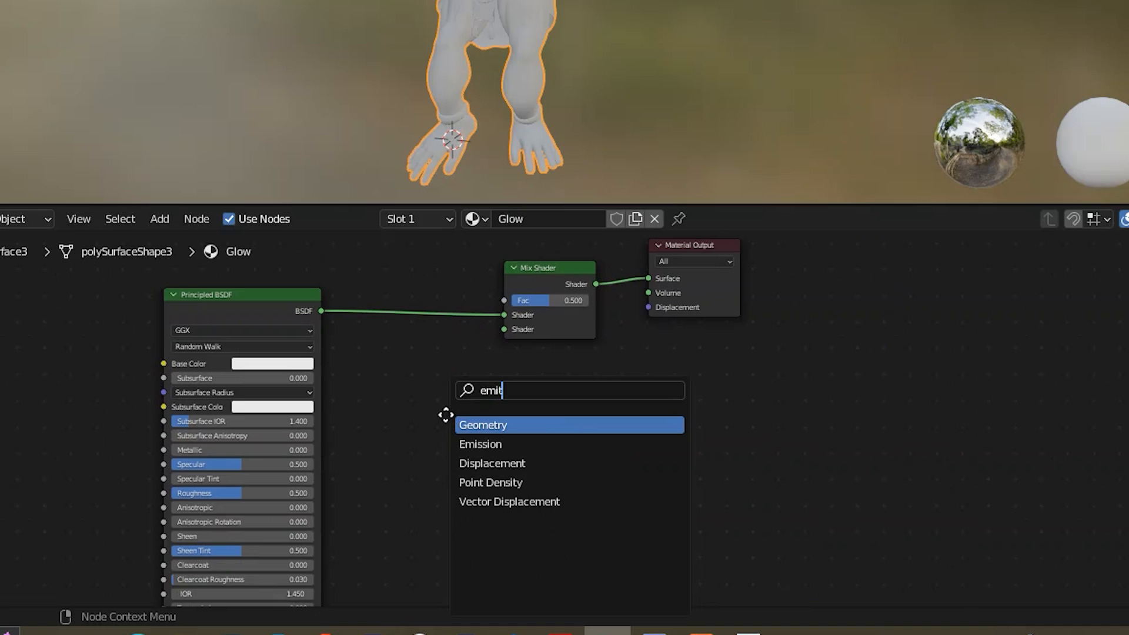
pyautogui.press('Return')
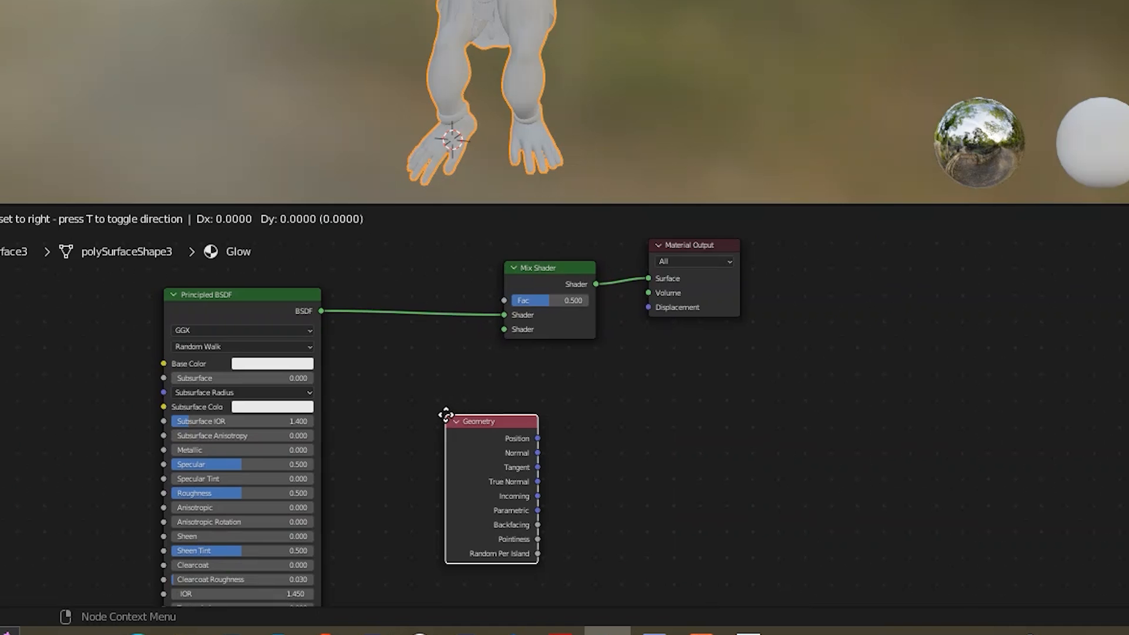
pyautogui.rightClick(445, 415)
# Step: Add an Emission node below the Mix Shader and link it to the second shader input
pyautogui.hotkey('shift', 'a')
pyautogui.click(446, 400)
pyautogui.write('em')
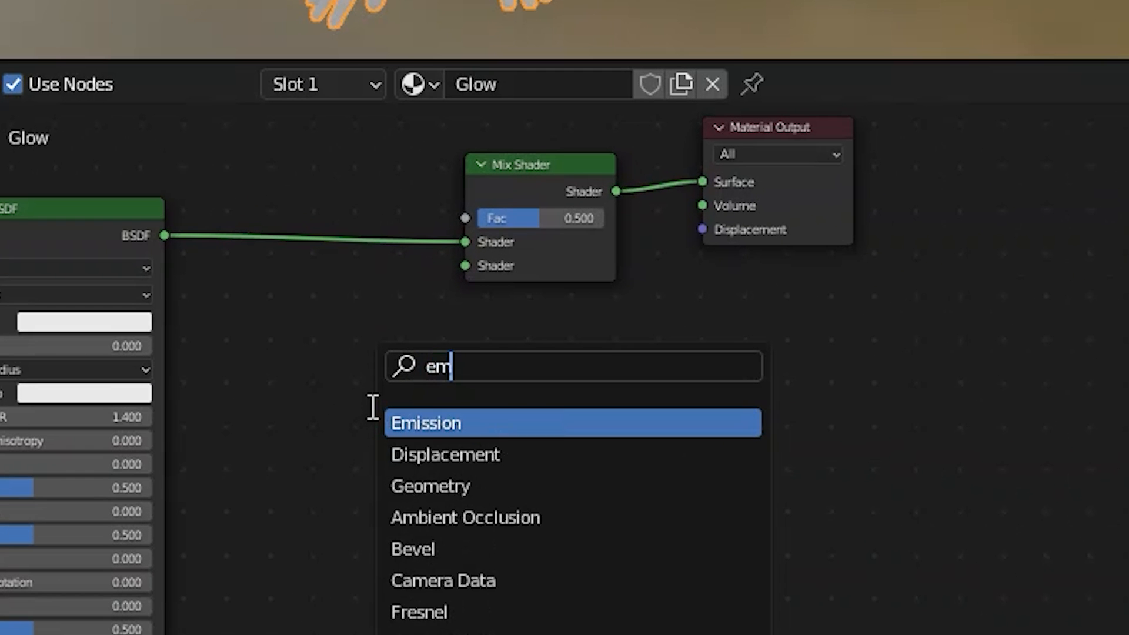
pyautogui.write('it')
pyautogui.press('BackSpace')
pyautogui.press('BackSpace')
pyautogui.press('Return')
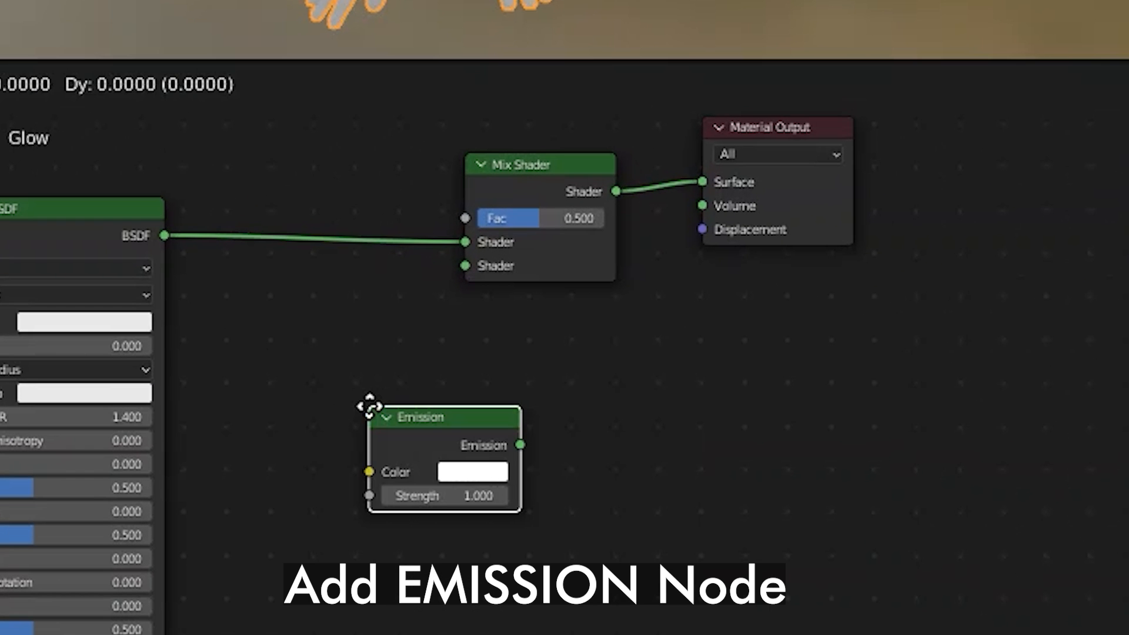
pyautogui.click(280, 429)
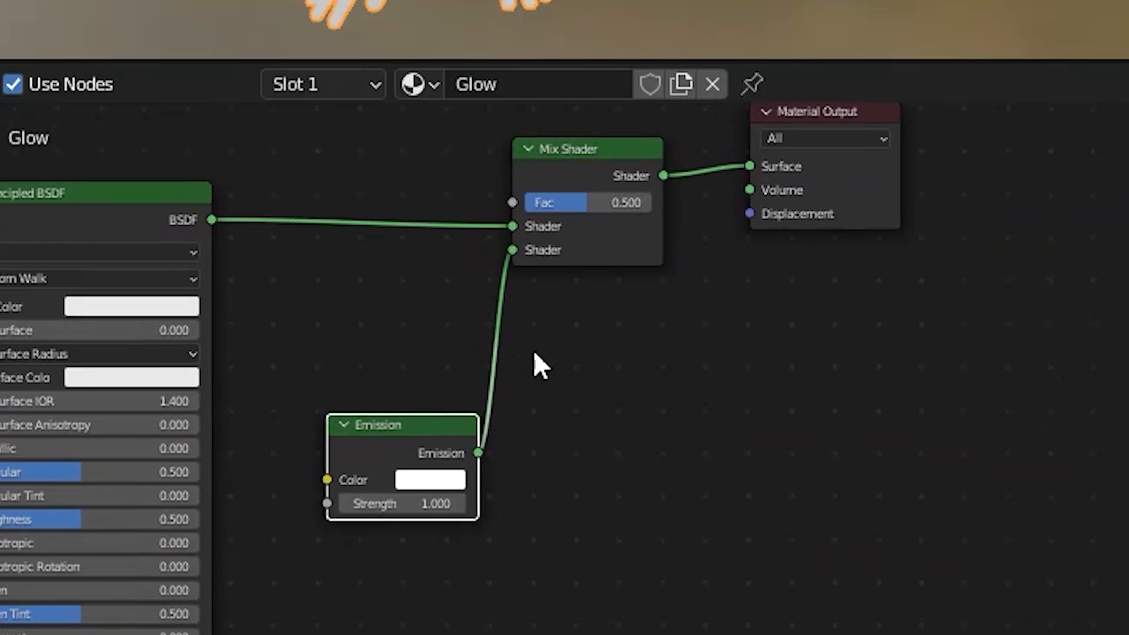
pyautogui.moveTo(417, 428); pyautogui.dragTo(396, 425)
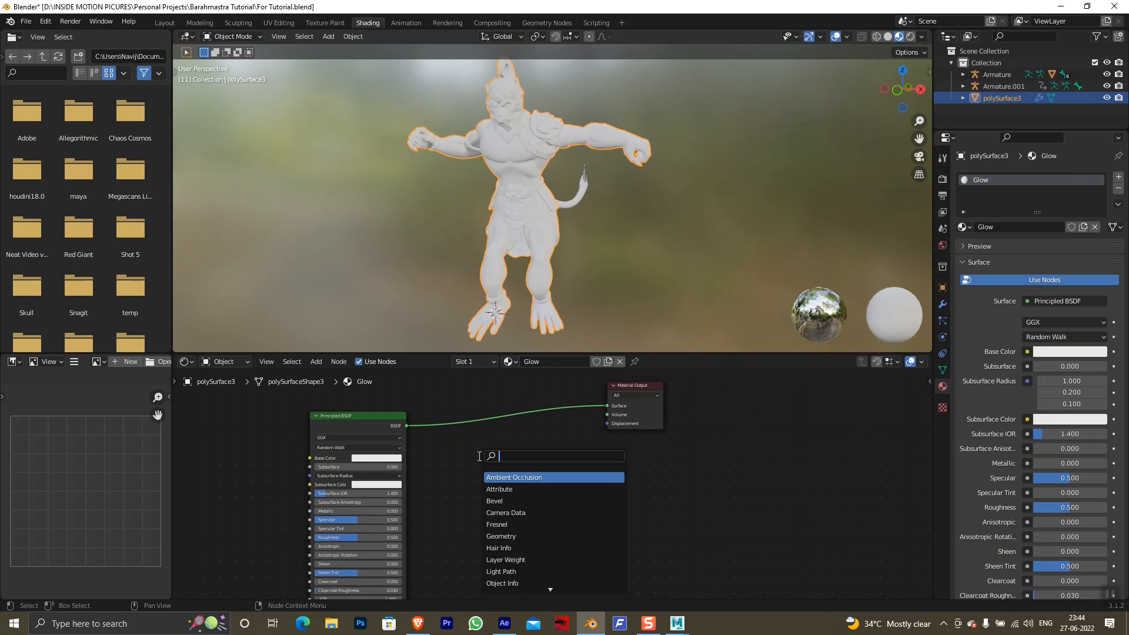
# Step: Insert a Mix Shader node on the link between the Principled BSDF and the Material Output
pyautogui.write('mix')
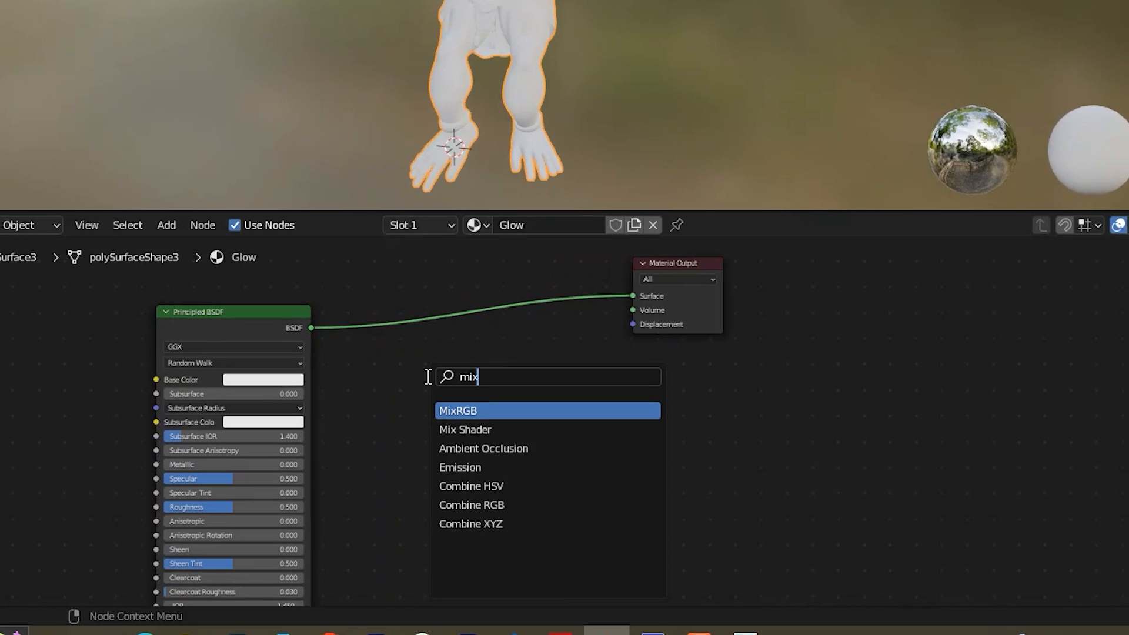
pyautogui.press('Down')
pyautogui.press('Return')
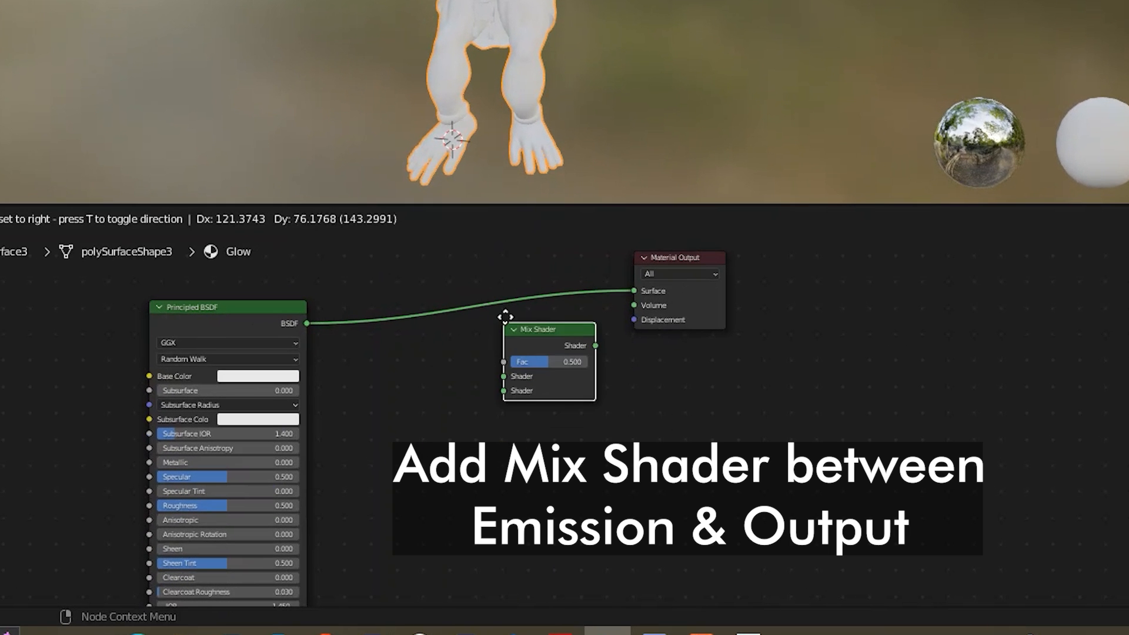
pyautogui.click(504, 274)
pyautogui.hotkey('shift', 'a')
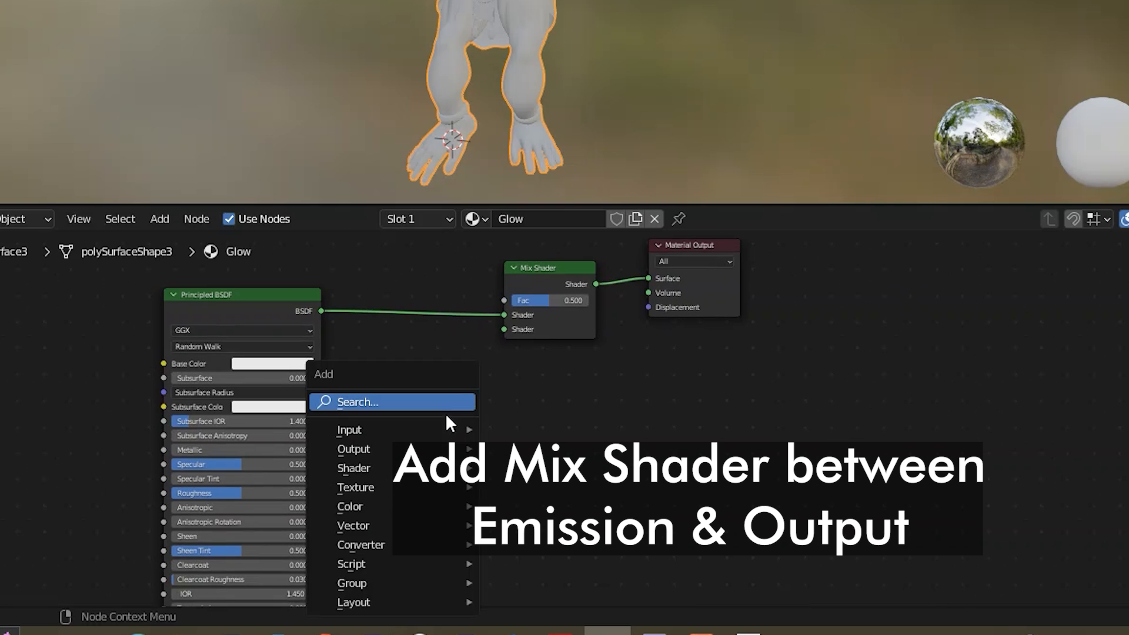
pyautogui.click(445, 413)
pyautogui.write('emi')
pyautogui.press('Return')
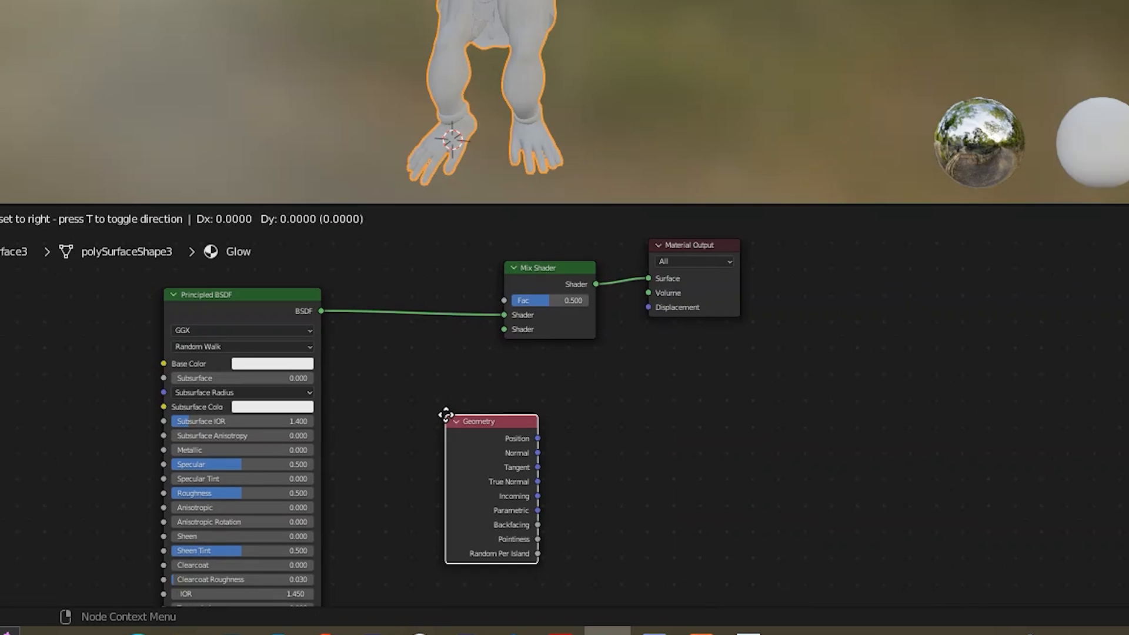
# Step: Connect the Emission node to the Mix Shader's second input and give it an orange color with a higher strength
pyautogui.moveTo(484, 452); pyautogui.dragTo(499, 342)
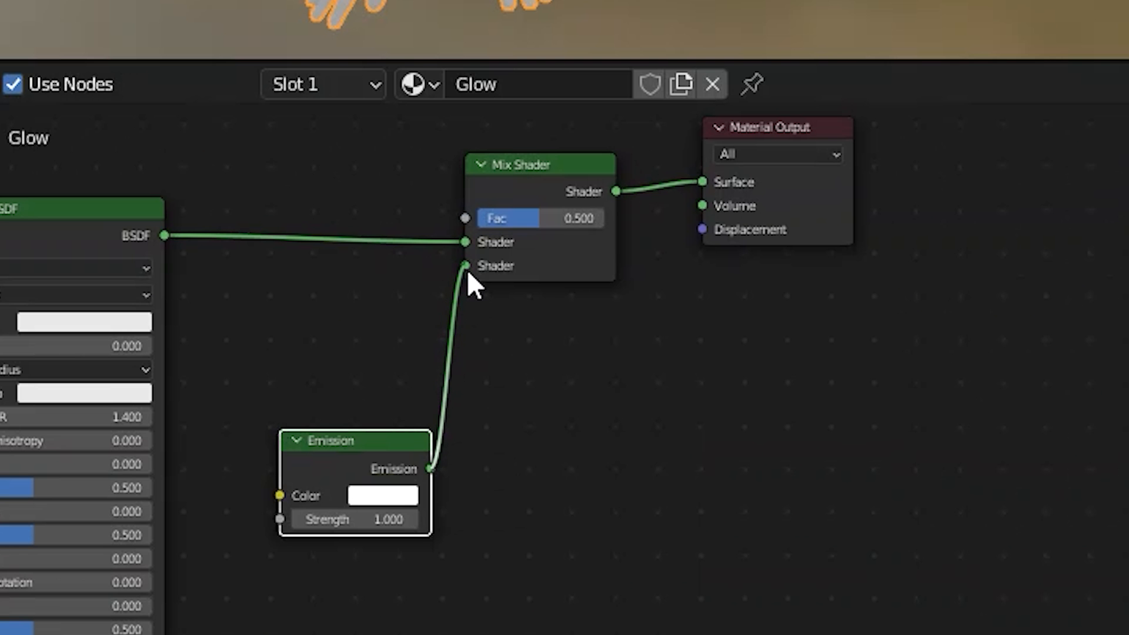
pyautogui.moveTo(467, 272); pyautogui.dragTo(468, 272)
pyautogui.moveTo(487, 366); pyautogui.dragTo(535, 352)
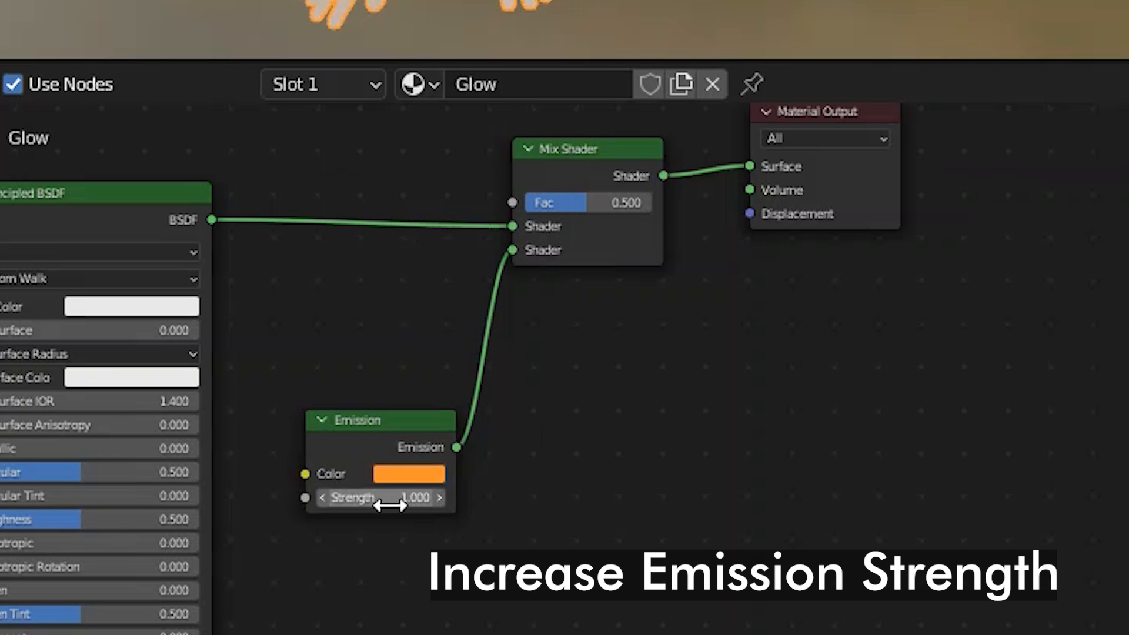
pyautogui.moveTo(386, 500); pyautogui.dragTo(423, 500)
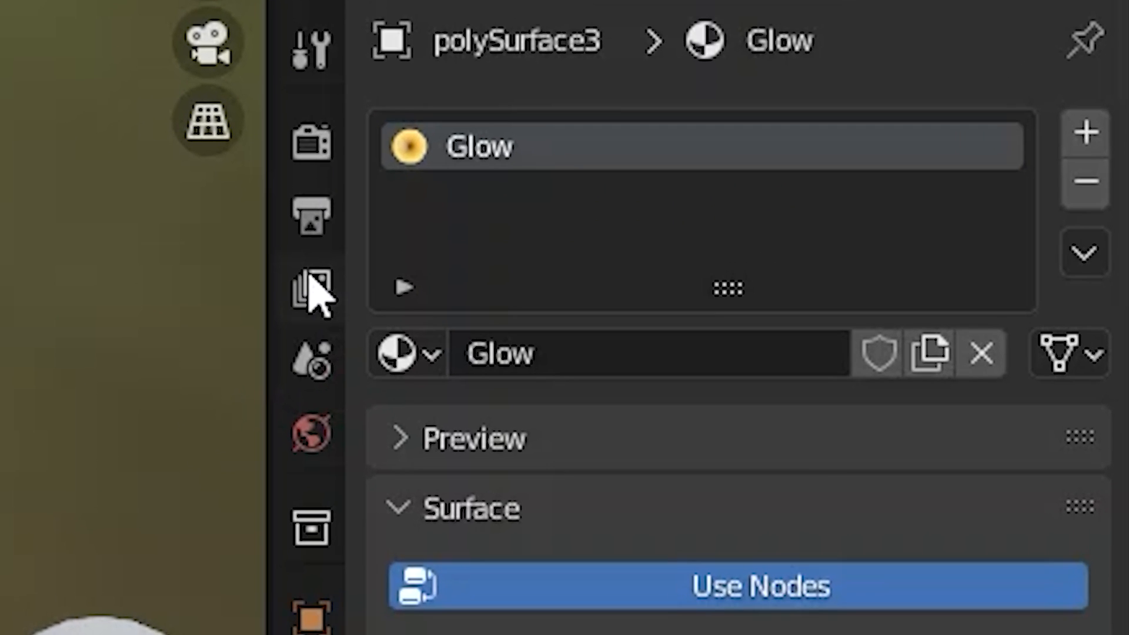
# Step: Enable Bloom in the Eevee render settings and switch the viewport to rendered shading
pyautogui.click(308, 276)
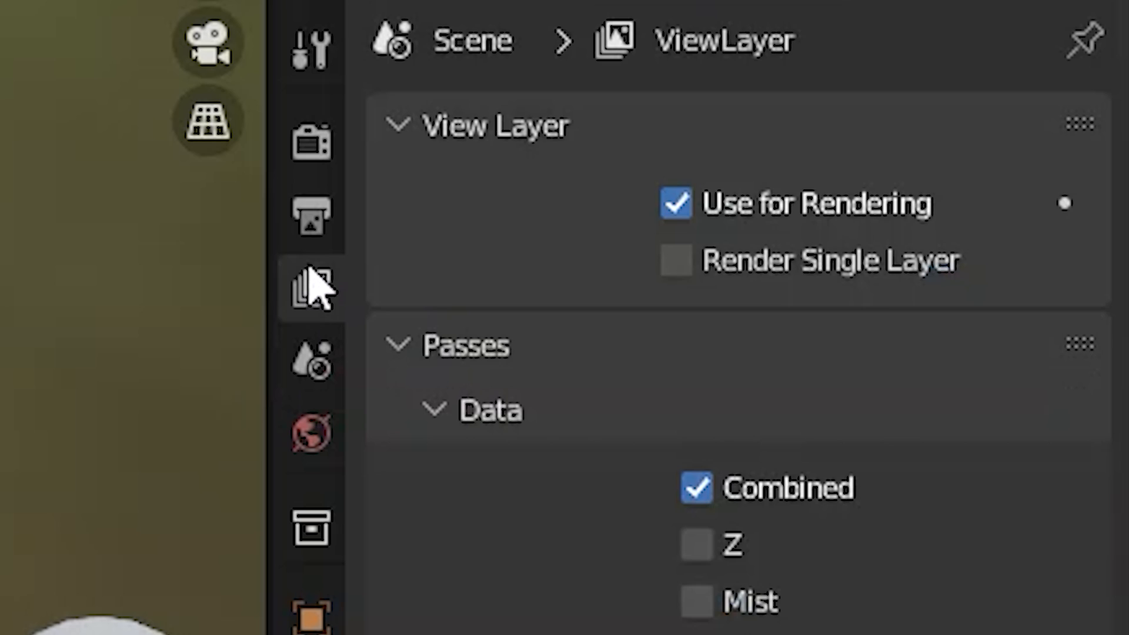
pyautogui.click(307, 241)
pyautogui.click(311, 143)
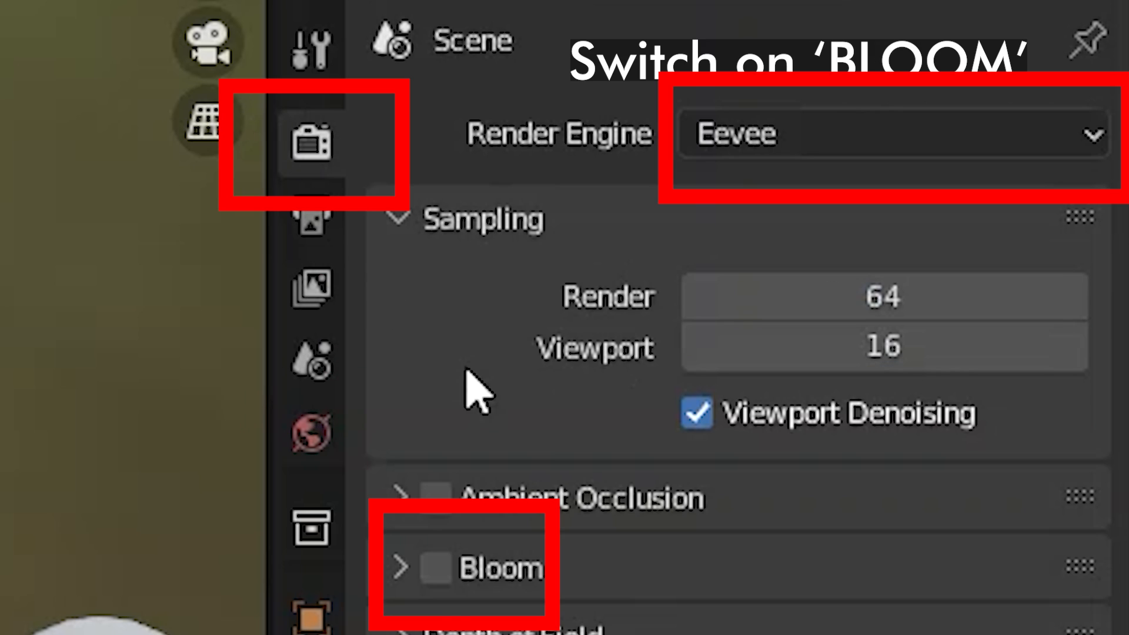
pyautogui.click(438, 570)
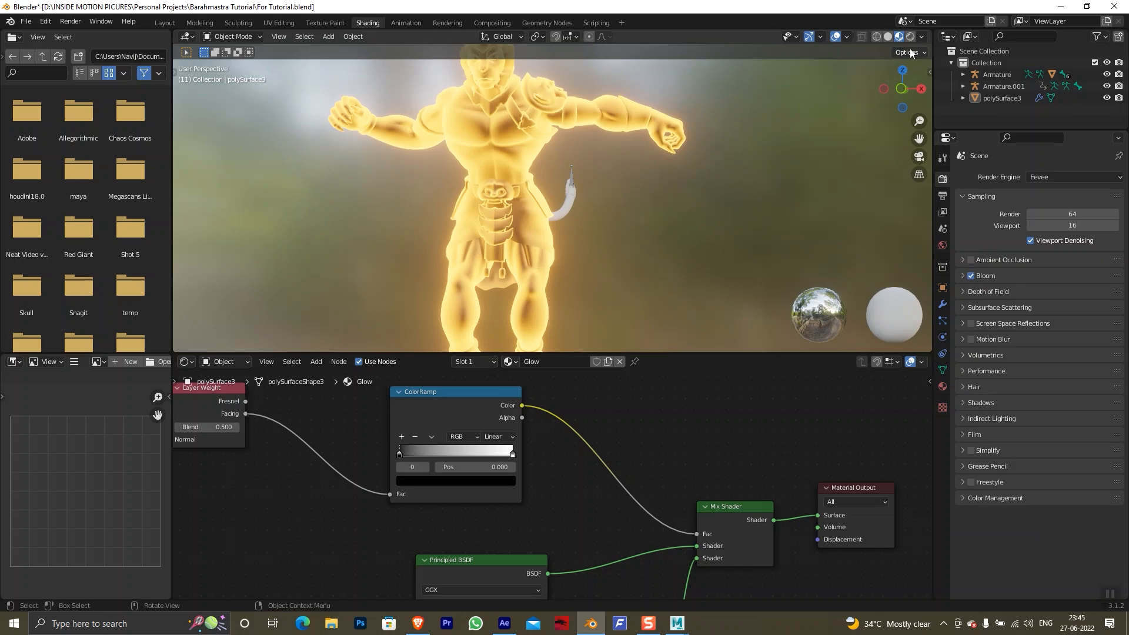
pyautogui.click(911, 38)
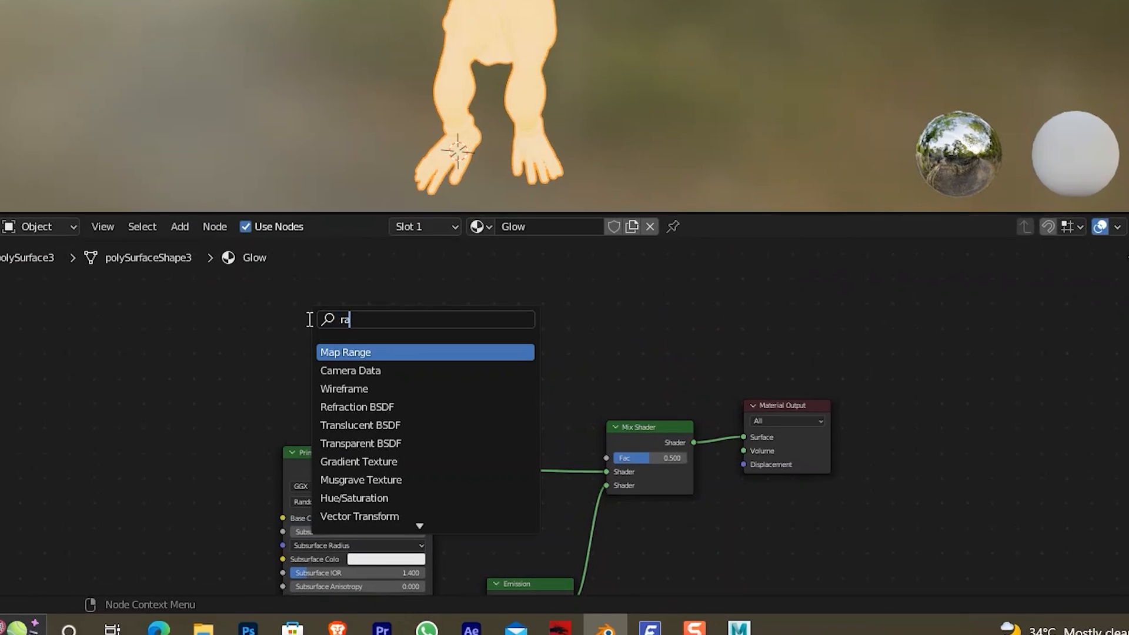
# Step: Add a ColorRamp node above the Principled BSDF and link its Color output to the Mix Shader's Fac input
pyautogui.write('m')
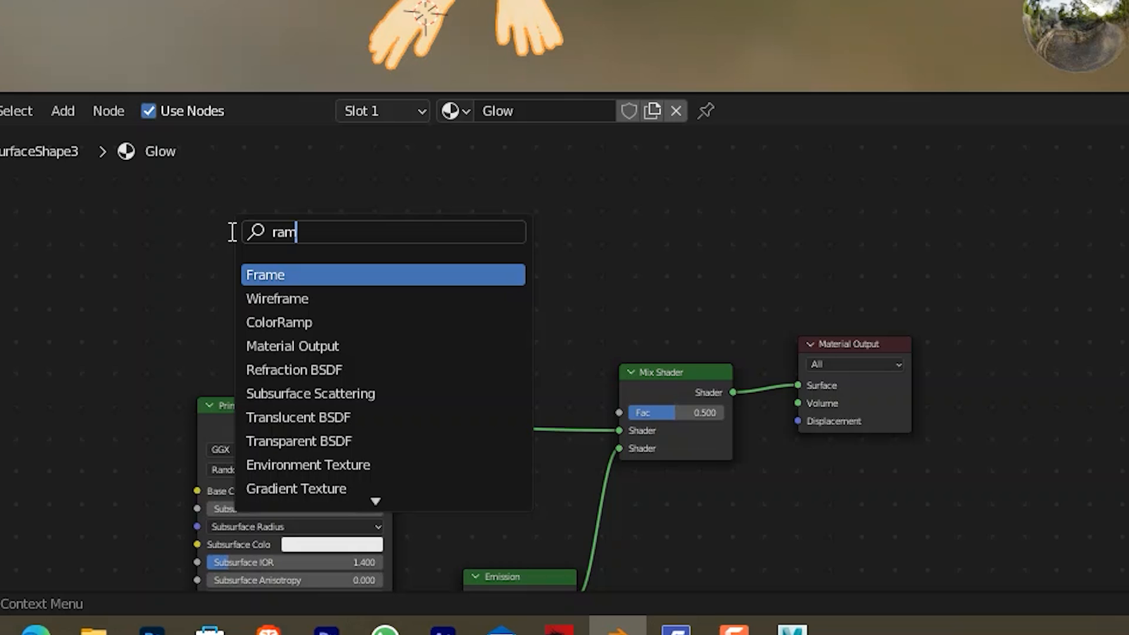
pyautogui.press('Down')
pyautogui.press('Down')
pyautogui.press('Return')
pyautogui.click(165, 195)
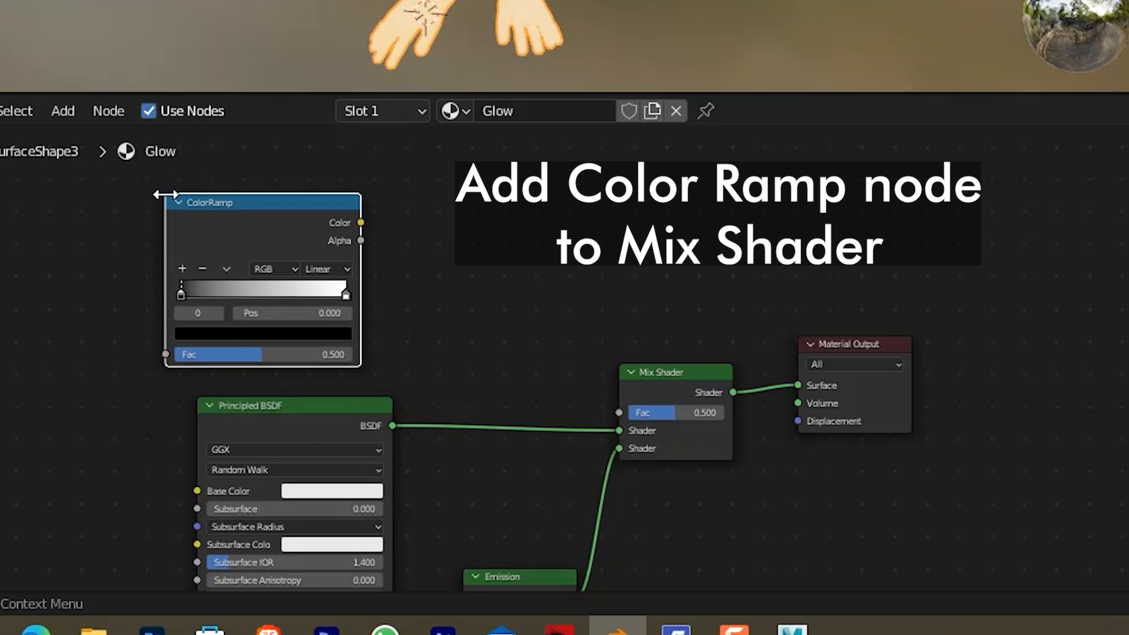
pyautogui.moveTo(361, 223); pyautogui.dragTo(626, 407)
pyautogui.moveTo(316, 428); pyautogui.dragTo(320, 462)
pyautogui.click(149, 324)
pyautogui.moveTo(46, 294); pyautogui.dragTo(264, 325)
# Step: Add a Layer Weight node beside the ColorRamp and link its Facing output to the ColorRamp's Fac input
pyautogui.hotkey('shift', 'a')
pyautogui.click(151, 344)
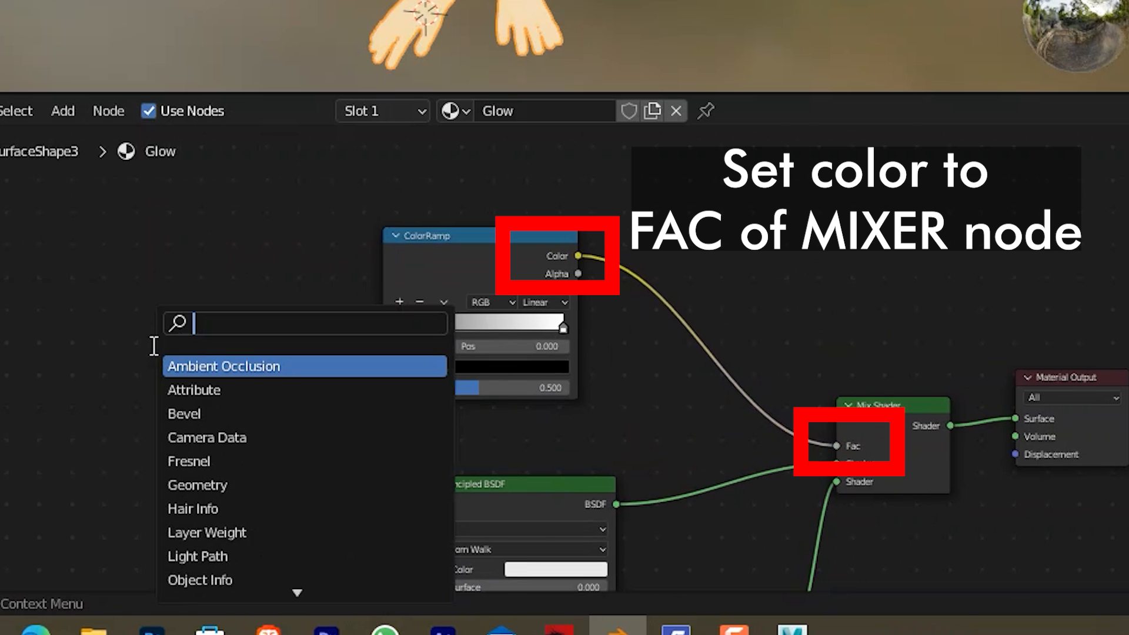
pyautogui.write('layer')
pyautogui.press('Return')
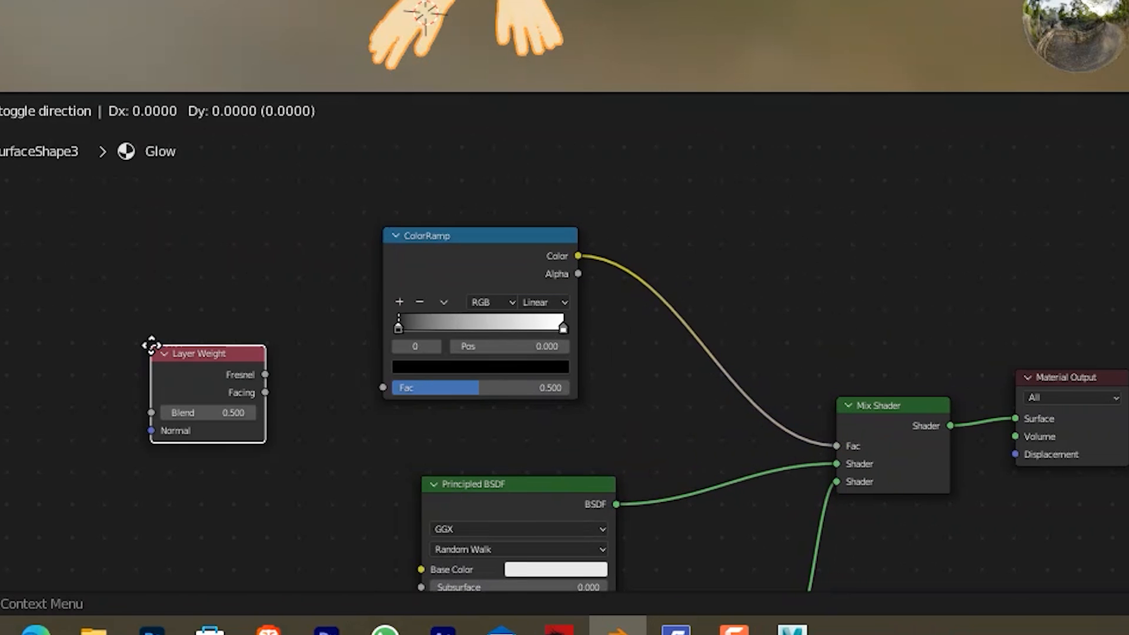
pyautogui.click(55, 223)
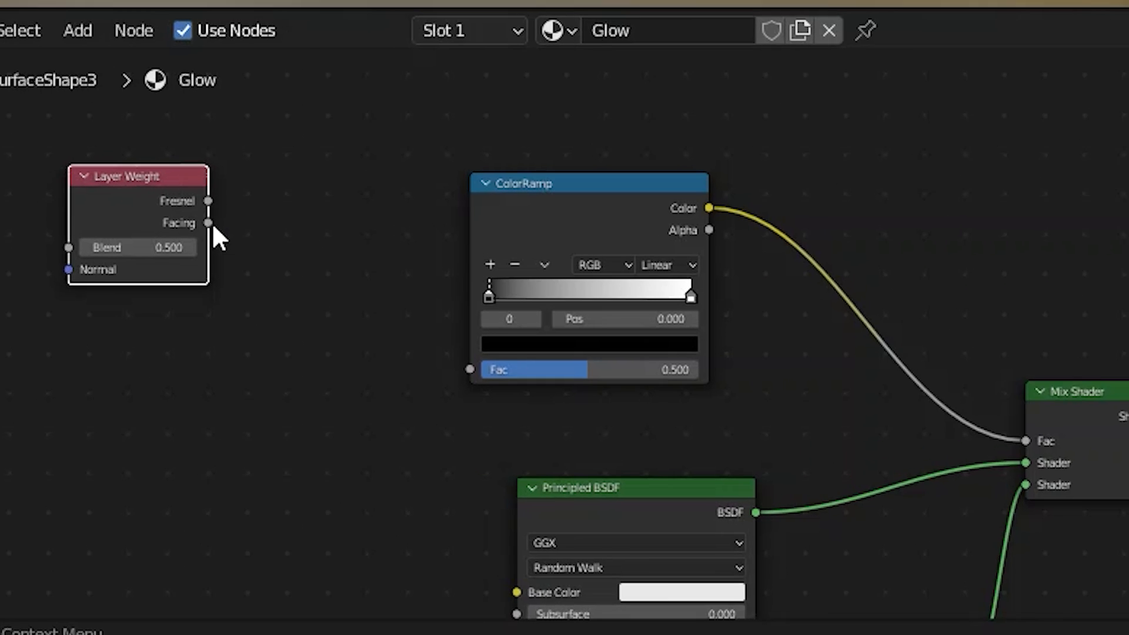
pyautogui.moveTo(369, 440); pyautogui.dragTo(440, 451)
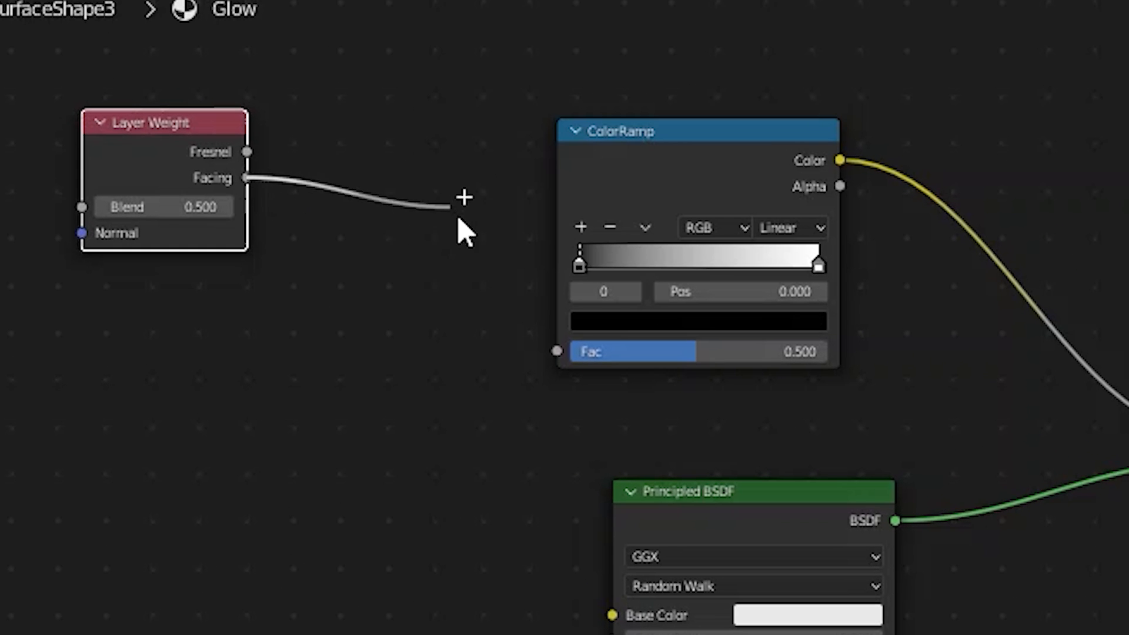
pyautogui.moveTo(459, 219); pyautogui.dragTo(566, 354)
# Step: Shift the ColorRamp's black stop to about 0.605 so the emission is confined to the character's edges
pyautogui.moveTo(530, 401); pyautogui.dragTo(362, 376)
pyautogui.scroll(4, 362, 375)
pyautogui.moveTo(339, 223); pyautogui.dragTo(476, 217)
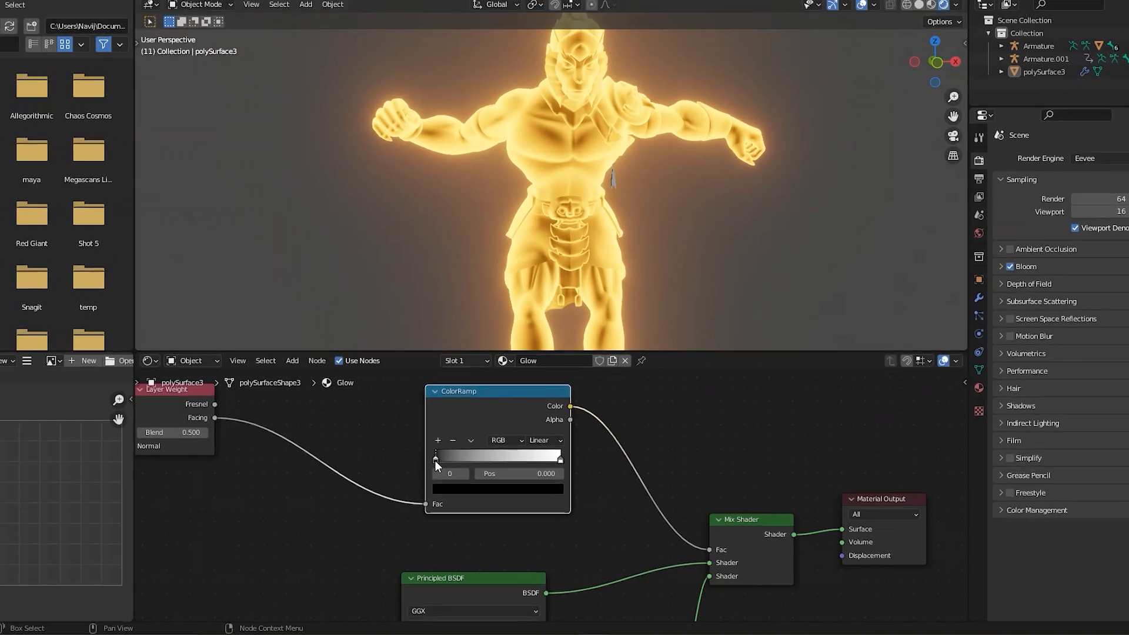
pyautogui.moveTo(436, 462); pyautogui.dragTo(520, 451)
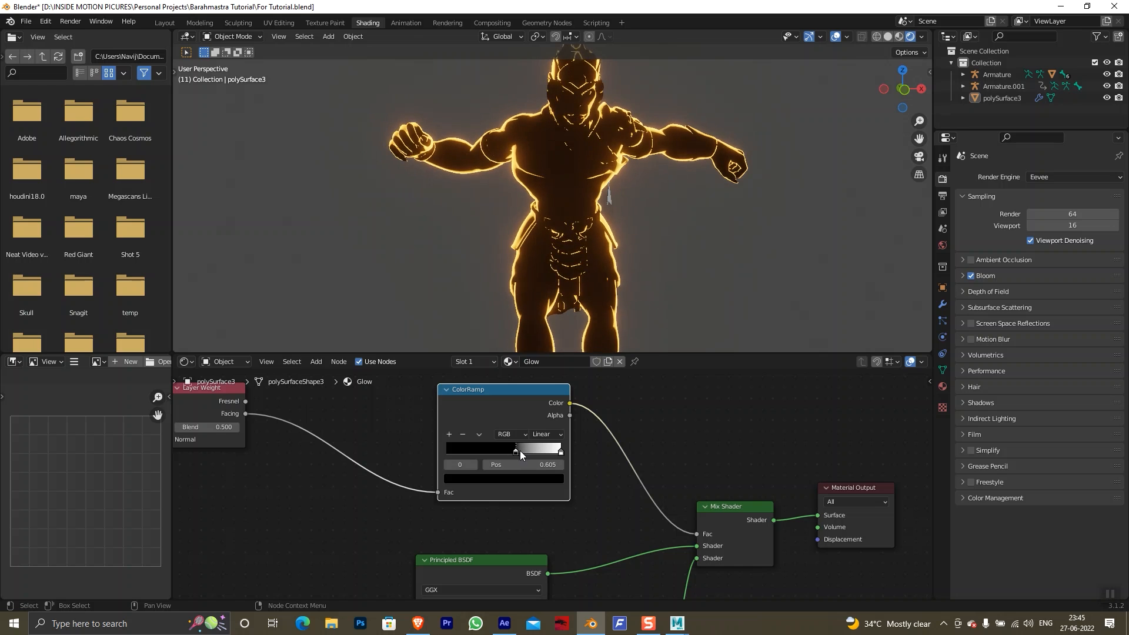
pyautogui.scroll(-4, 635, 199)
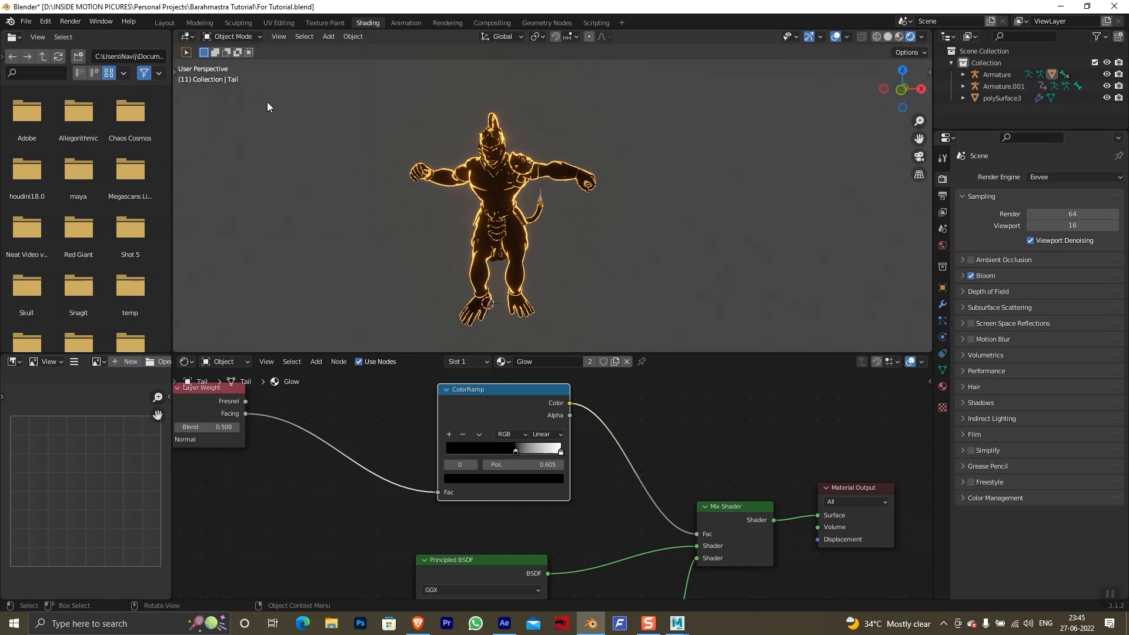
pyautogui.moveTo(588, 519); pyautogui.dragTo(526, 379)
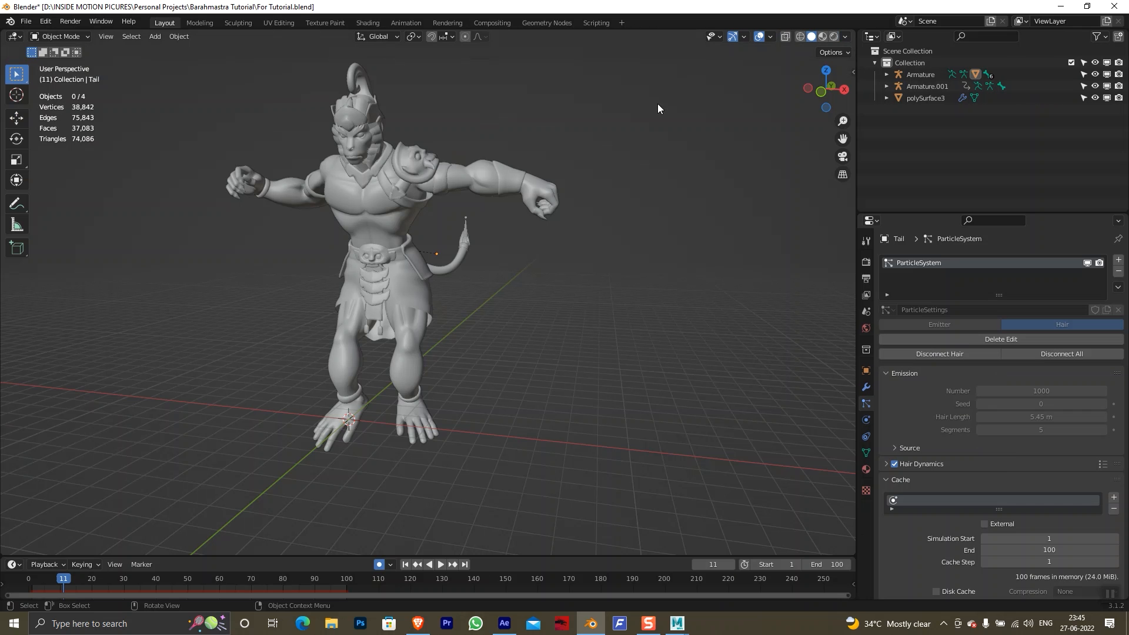
# Step: Show the layout viewport in rendered shading and inspect the glow on the tail tip and the full character
pyautogui.click(834, 37)
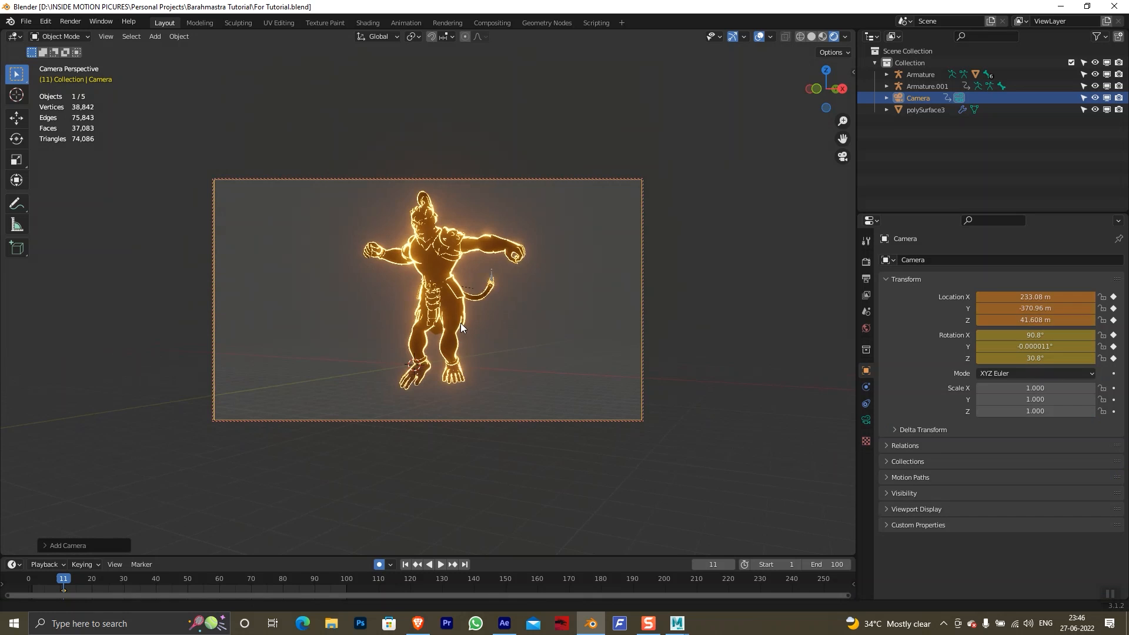
pyautogui.press('Right')
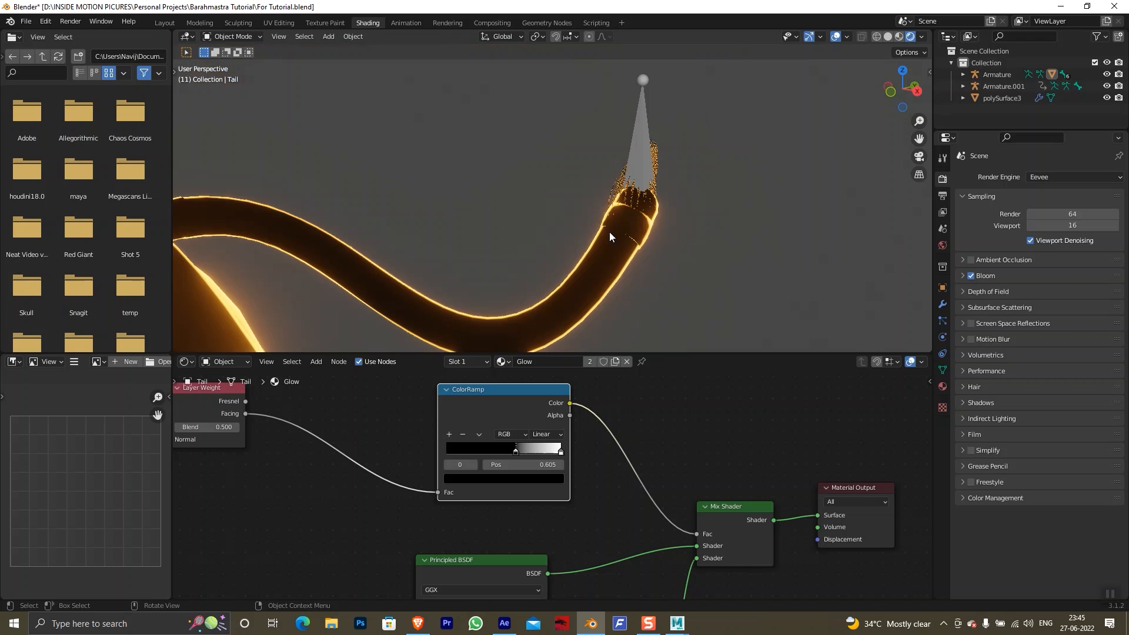
pyautogui.scroll(-5, 616, 250)
pyautogui.moveTo(617, 247); pyautogui.dragTo(634, 247)
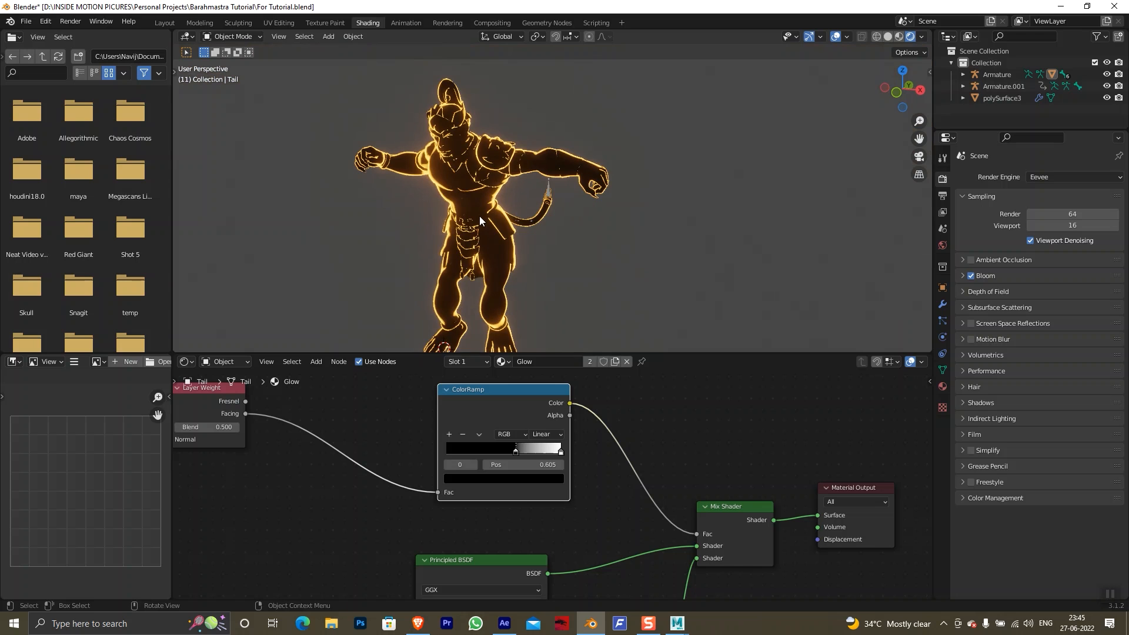
pyautogui.scroll(-2, 372, 242)
pyautogui.moveTo(372, 242); pyautogui.dragTo(384, 245)
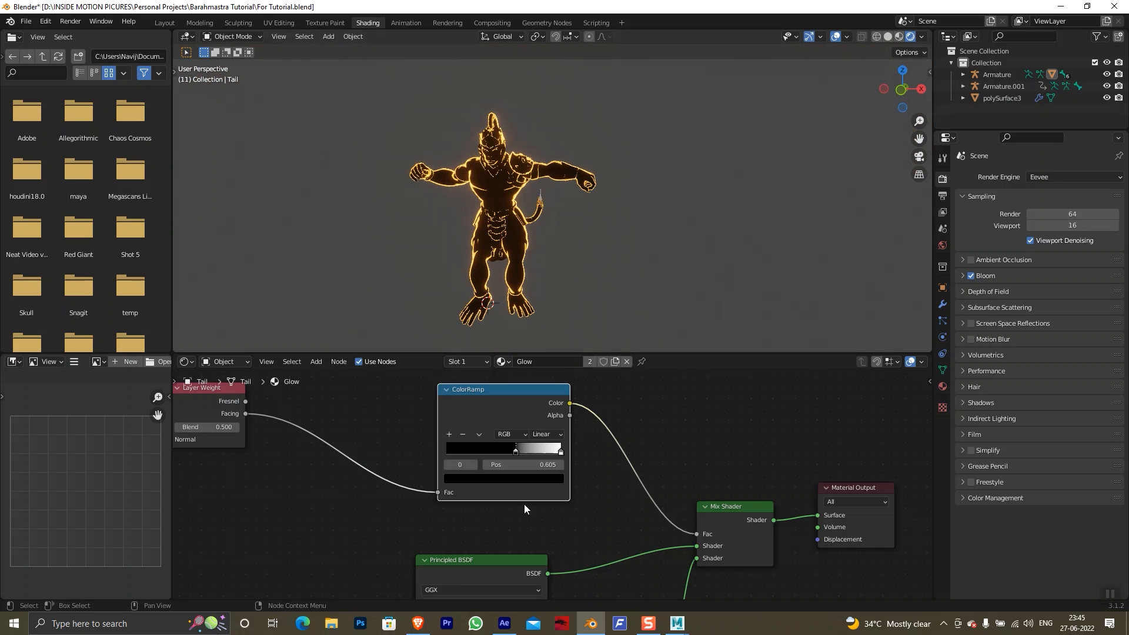
pyautogui.moveTo(524, 504); pyautogui.dragTo(459, 369)
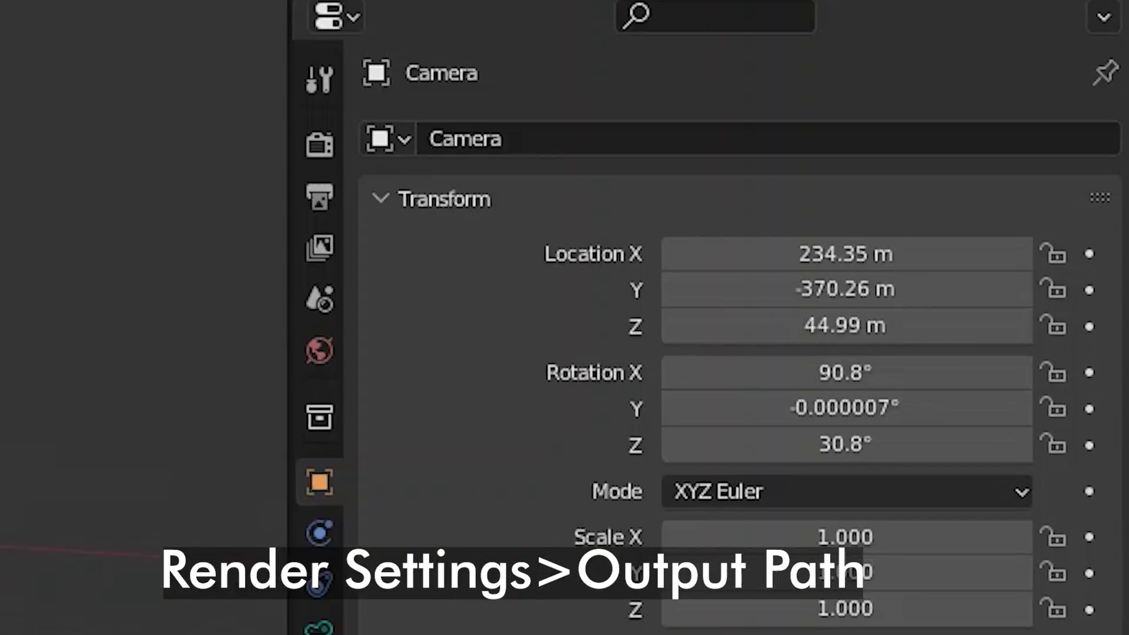
# Step: Choose a folder for the render output and render the animation
pyautogui.click(278, 192)
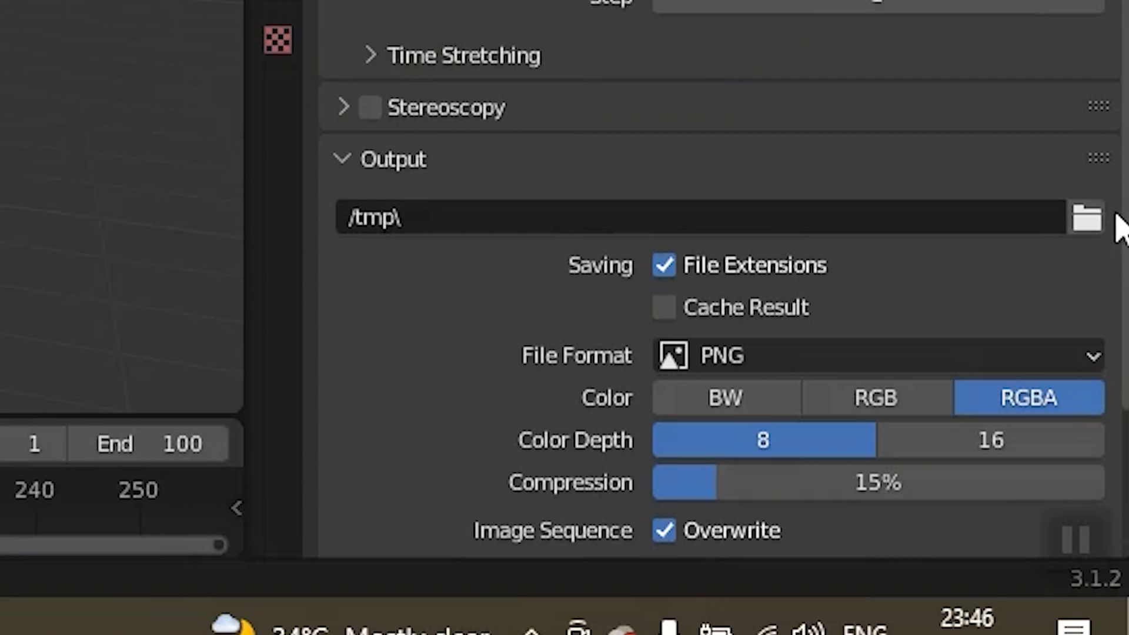
pyautogui.click(1087, 217)
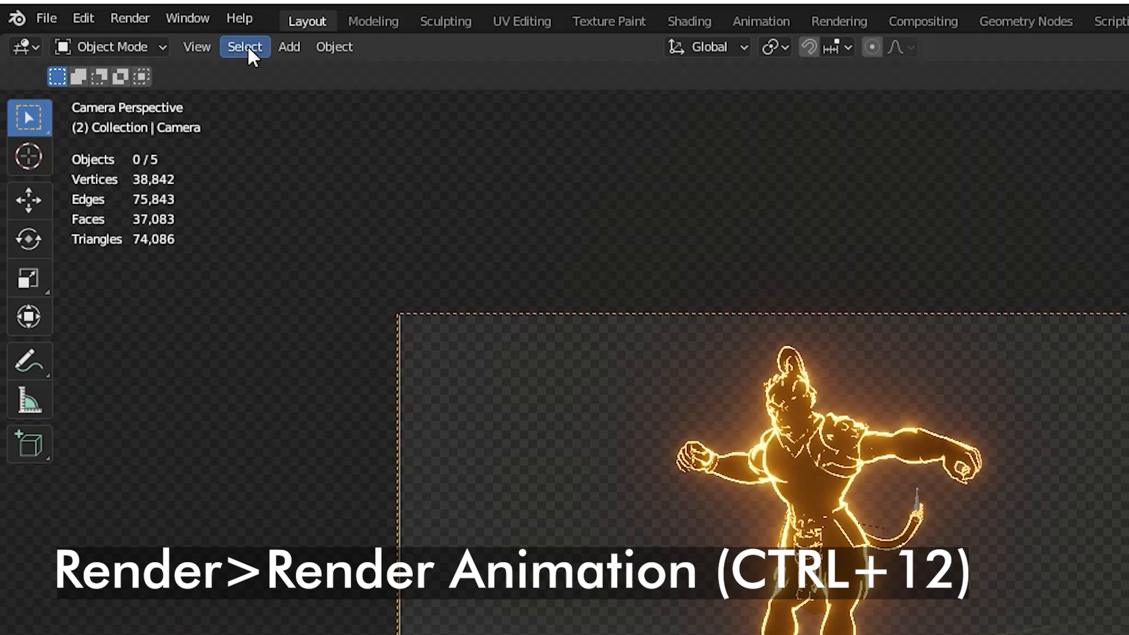
pyautogui.click(146, 17)
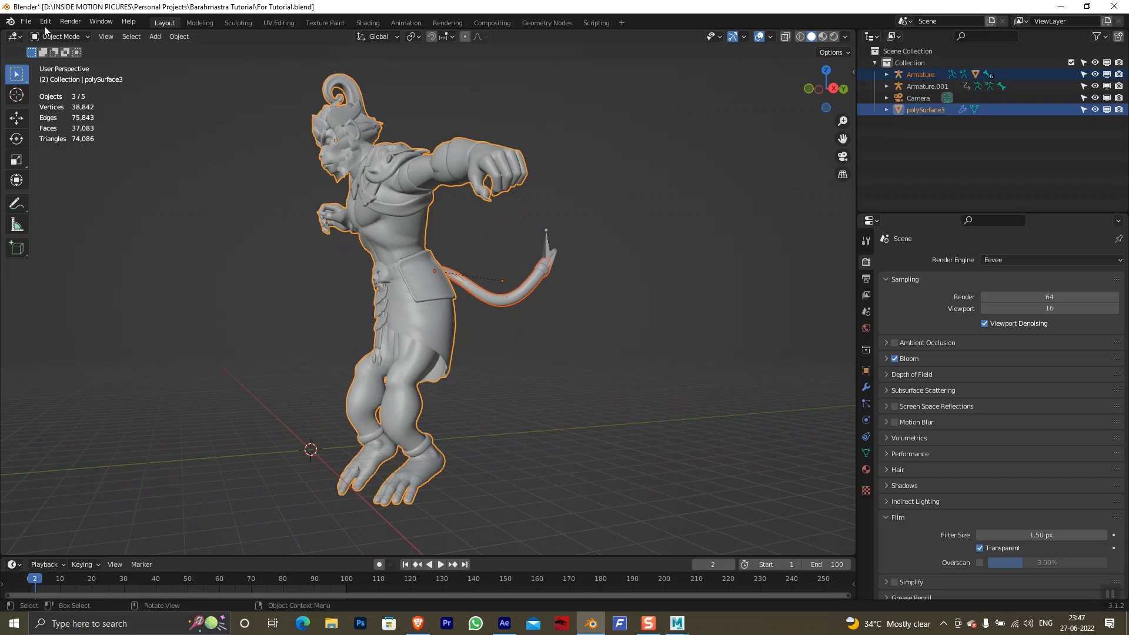
# Step: Export the scene as an Alembic file named Animated Model in the Barahmastra Tutorial folder
pyautogui.click(24, 28)
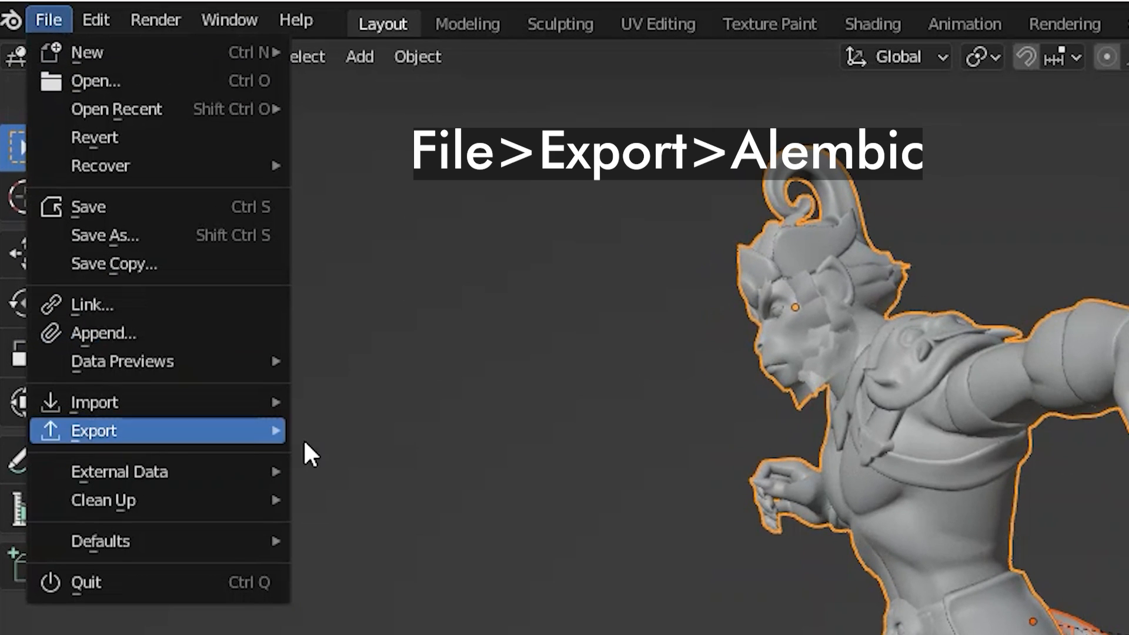
pyautogui.moveTo(163, 252)
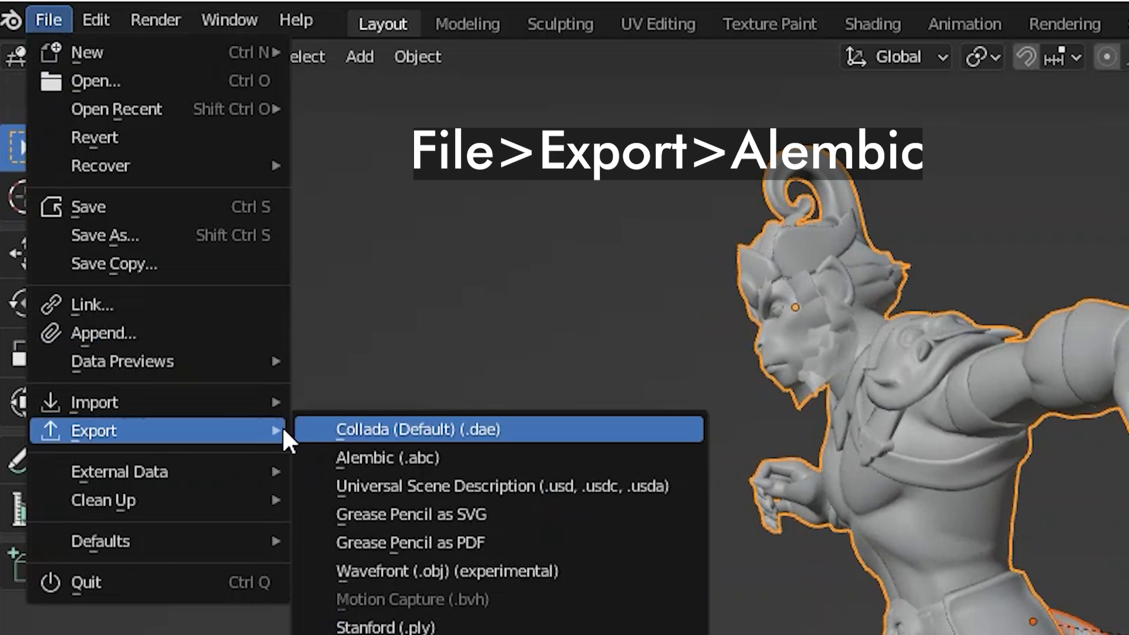
pyautogui.click(374, 458)
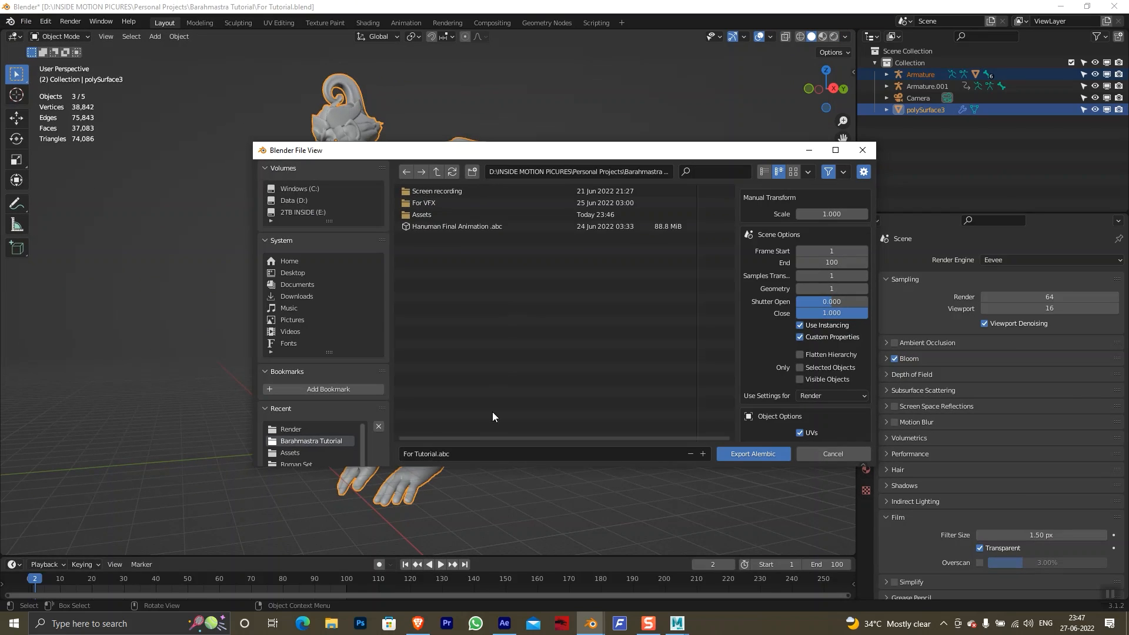
pyautogui.click(474, 456)
pyautogui.write('Animated Model')
pyautogui.click(758, 457)
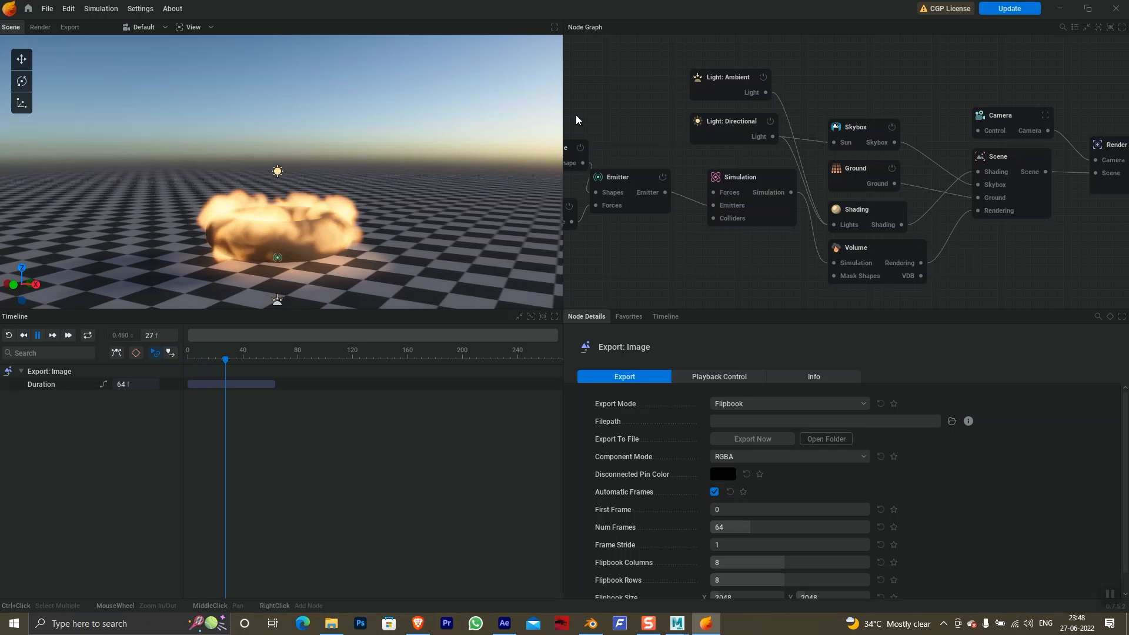
# Step: Switch to EmberGen and add an Import node near the Shape: Primitive node in the fire simulation graph
pyautogui.scroll(-3, 663, 289)
pyautogui.moveTo(685, 277); pyautogui.dragTo(812, 284)
pyautogui.click(787, 144)
pyautogui.scroll(3, 805, 143)
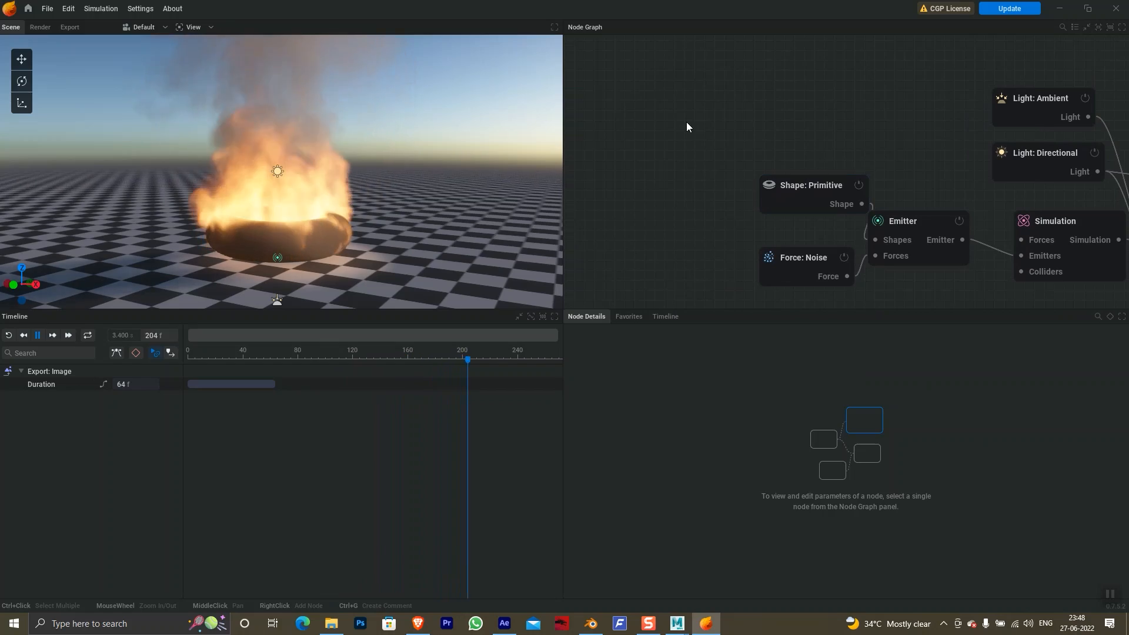
pyautogui.rightClick(687, 122)
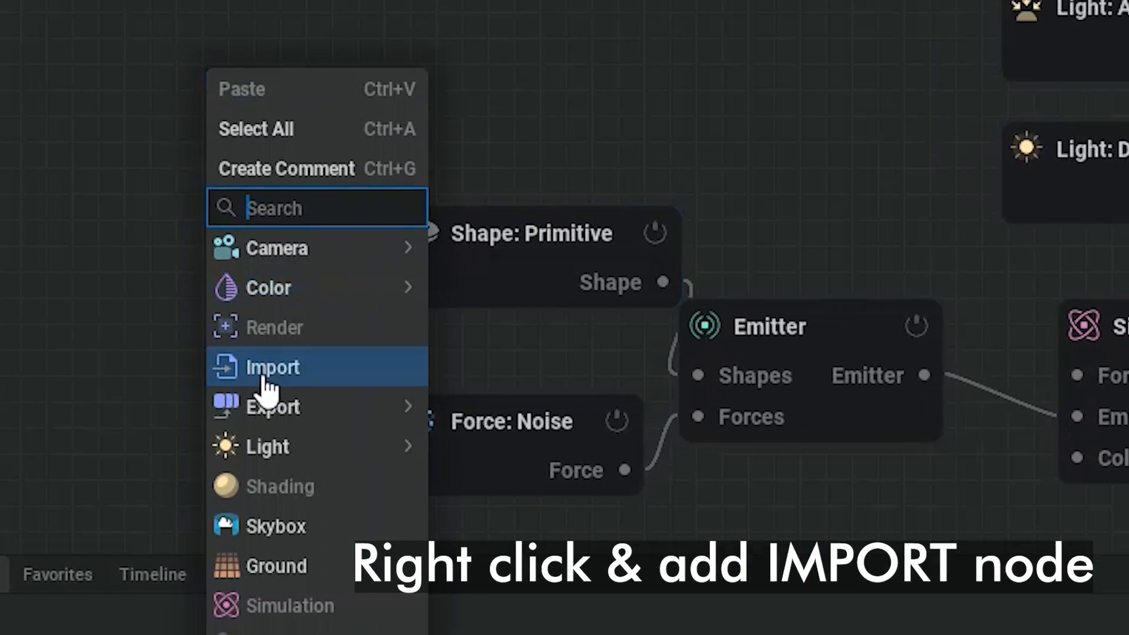
pyautogui.click(268, 281)
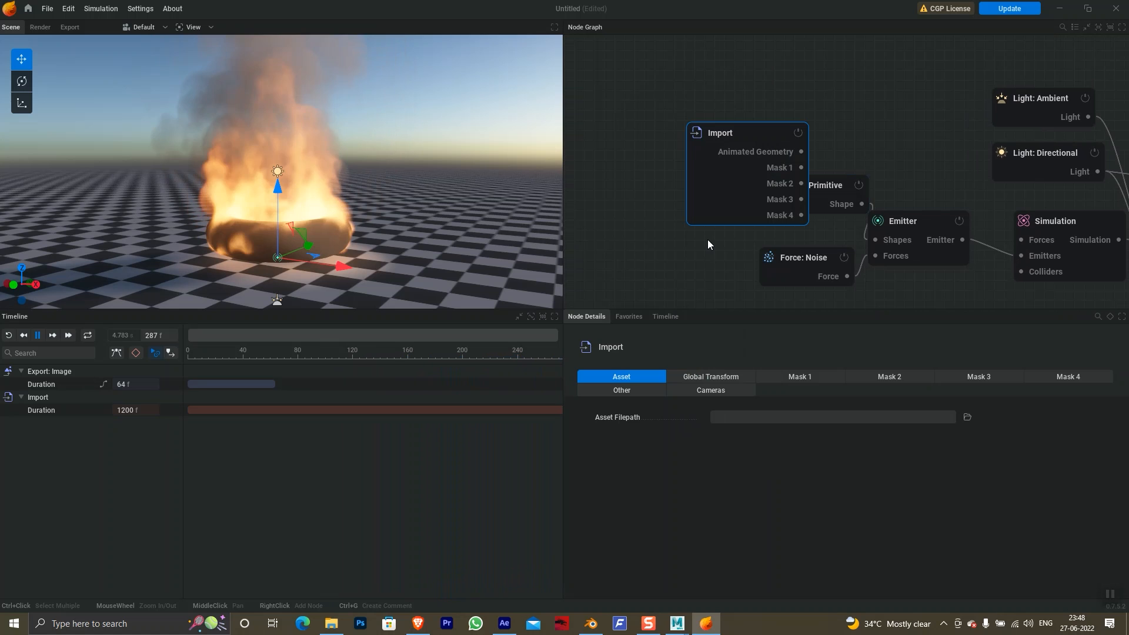
# Step: Load Animated Model.abc from the Barahmastra Tutorial folder as the Import node's asset
pyautogui.click(658, 242)
pyautogui.hotkey('ctrl', 'o')
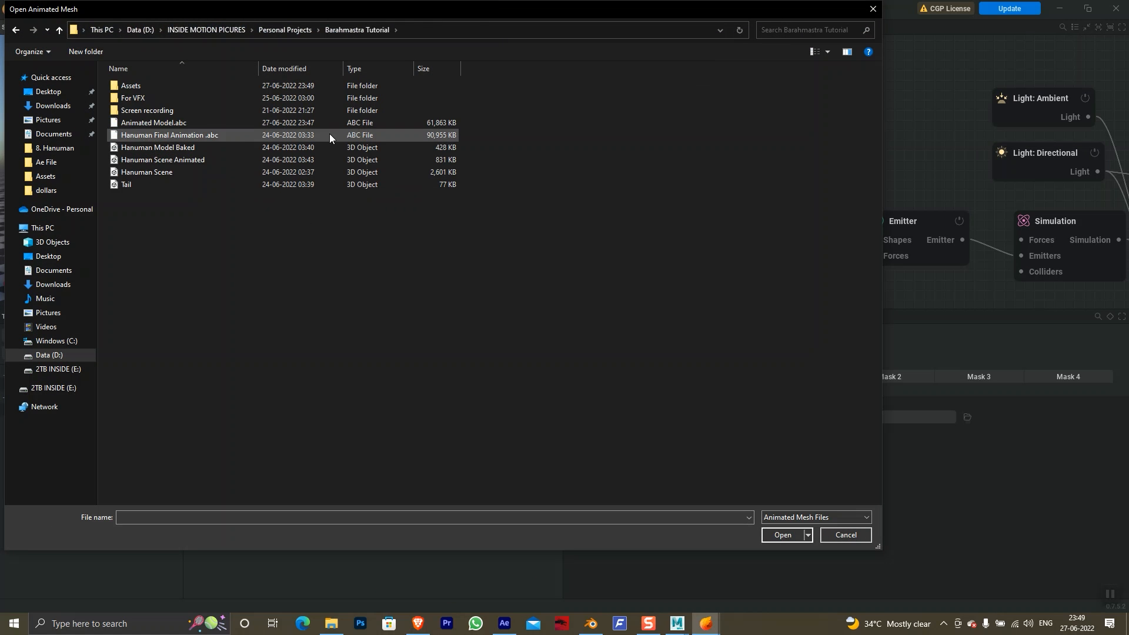
pyautogui.doubleClick(329, 128)
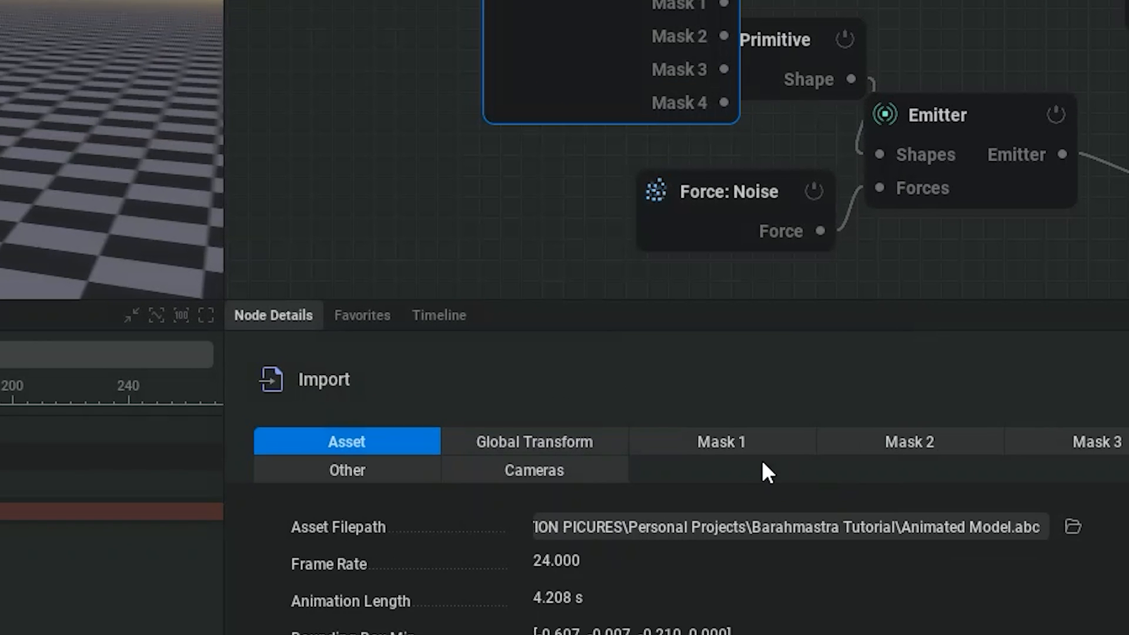
# Step: Set the Import node's Mask 1 masking mode to Transformed Meshes and include the polySurfaceShape3 mesh
pyautogui.click(811, 380)
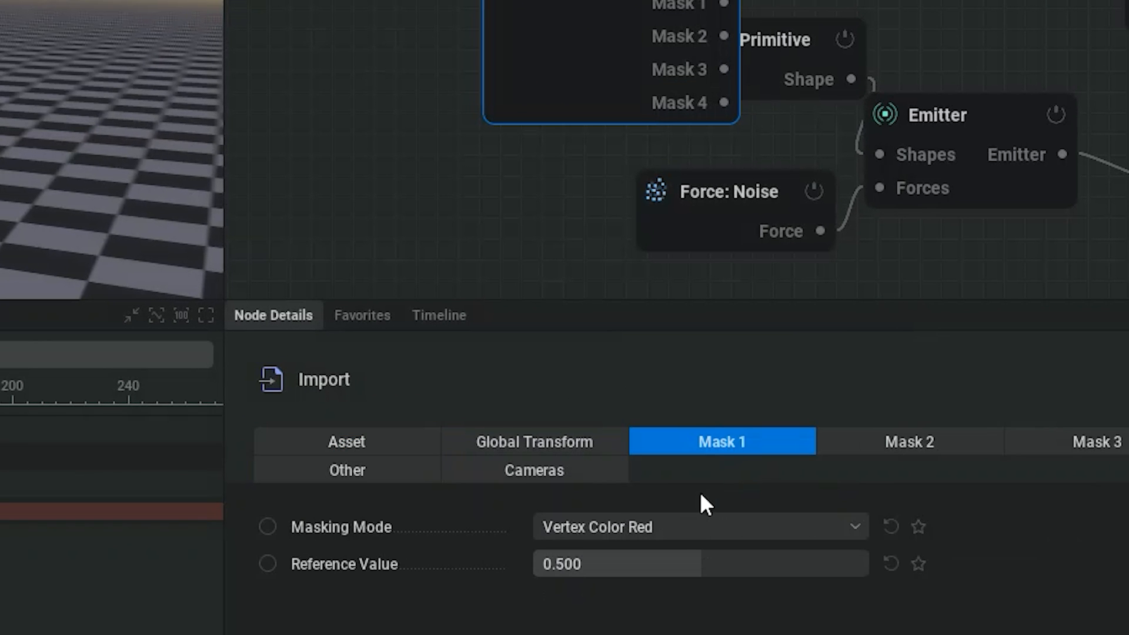
pyautogui.click(675, 529)
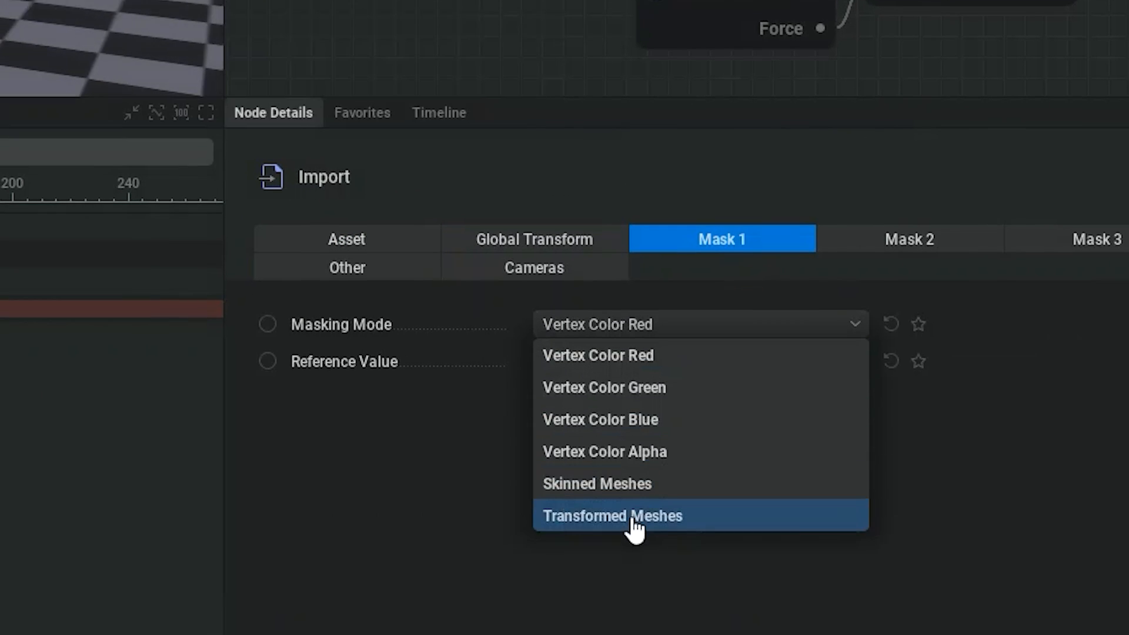
pyautogui.click(627, 518)
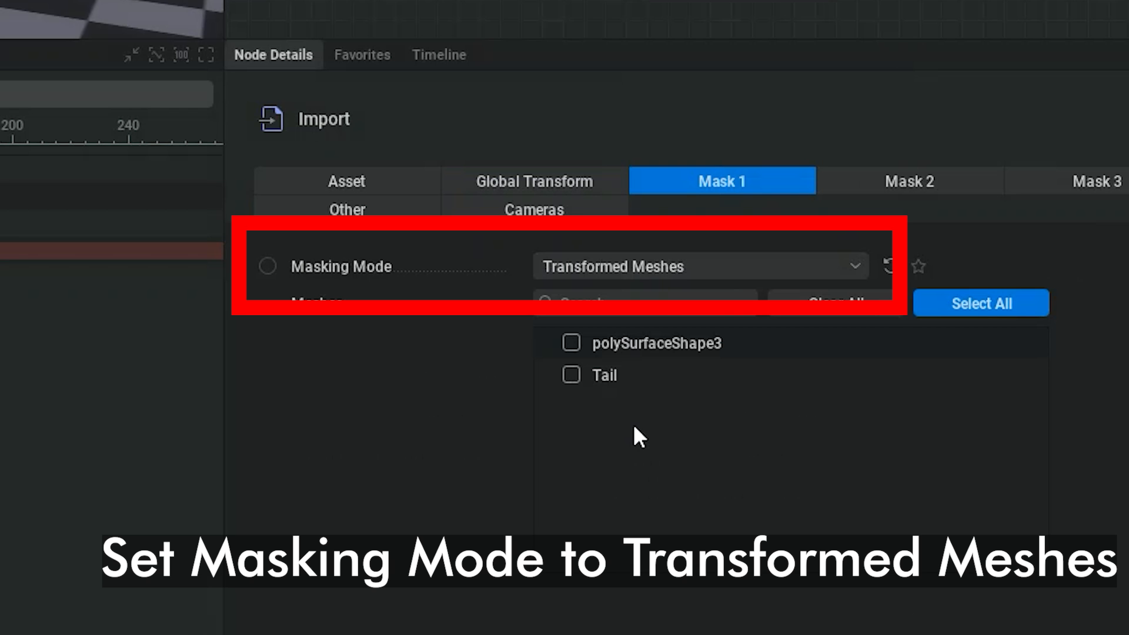
pyautogui.click(590, 353)
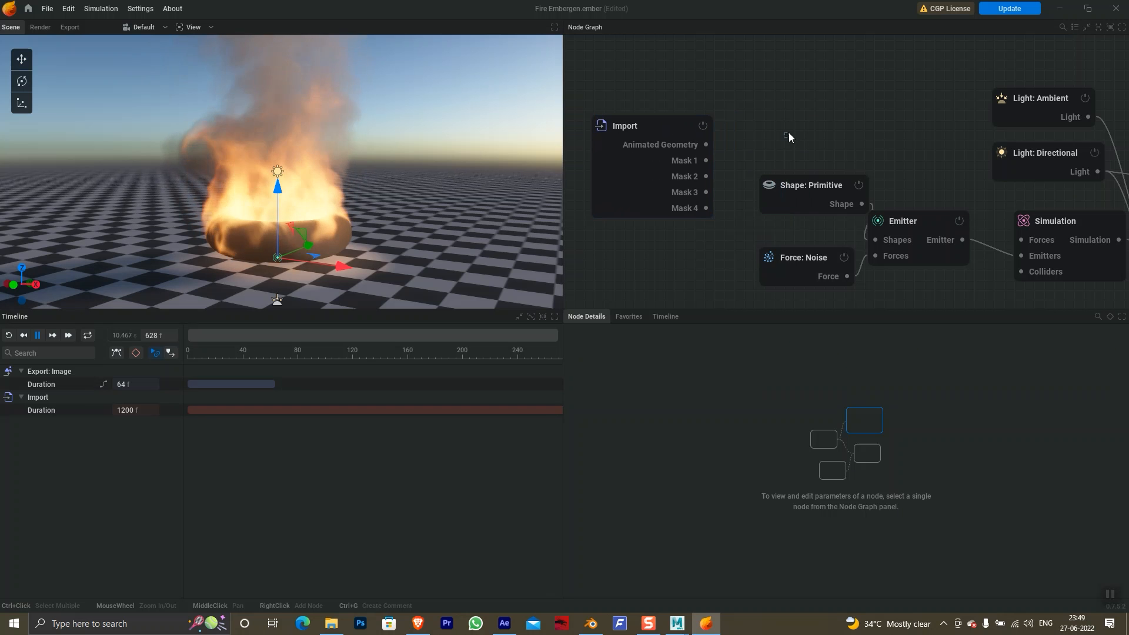
# Step: Delete the Shape: Primitive node and connect the Import node's Mask 1 output to the Emitter's Shapes input
pyautogui.click(779, 195)
pyautogui.press('Delete')
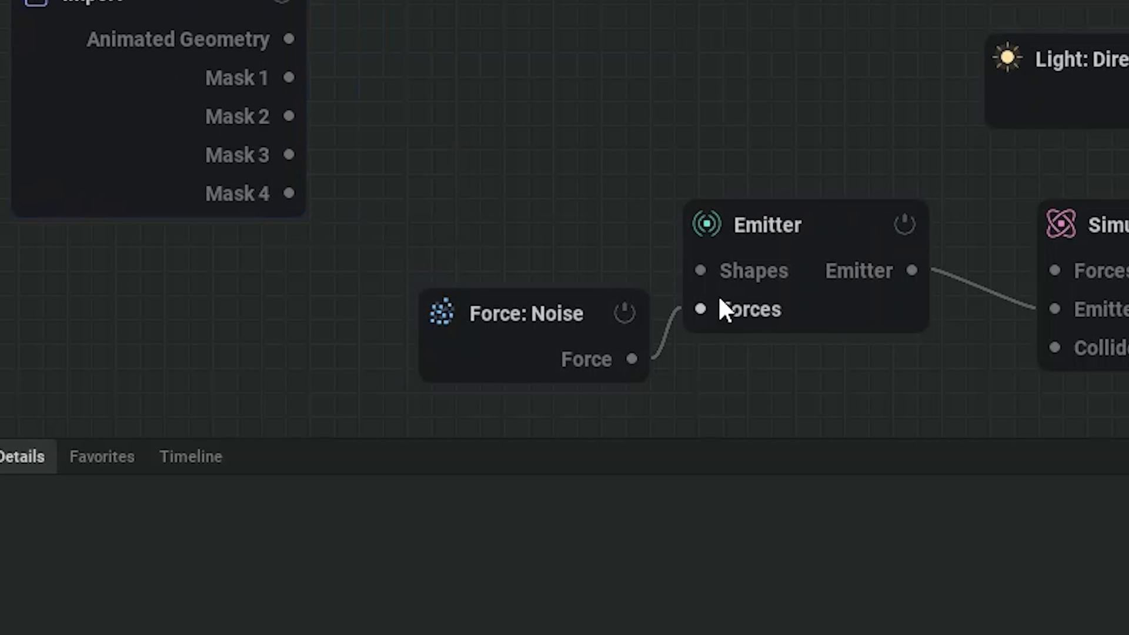
pyautogui.moveTo(702, 270); pyautogui.dragTo(295, 78)
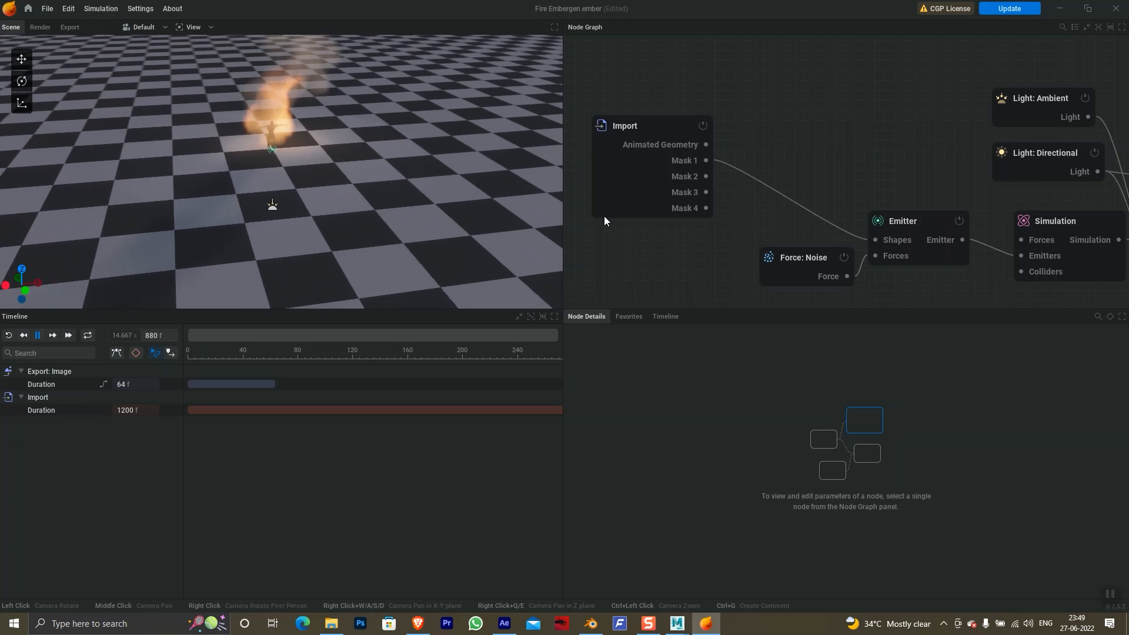
# Step: Set the Import node's global transform master scale to X 10
pyautogui.click(65, 188)
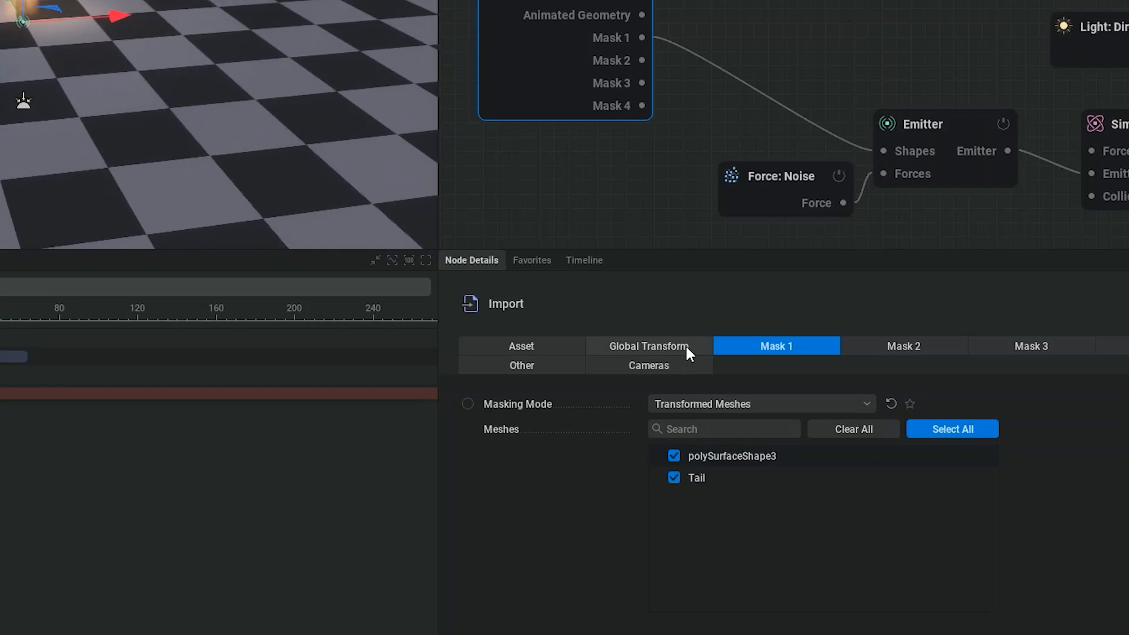
pyautogui.click(723, 375)
pyautogui.click(531, 377)
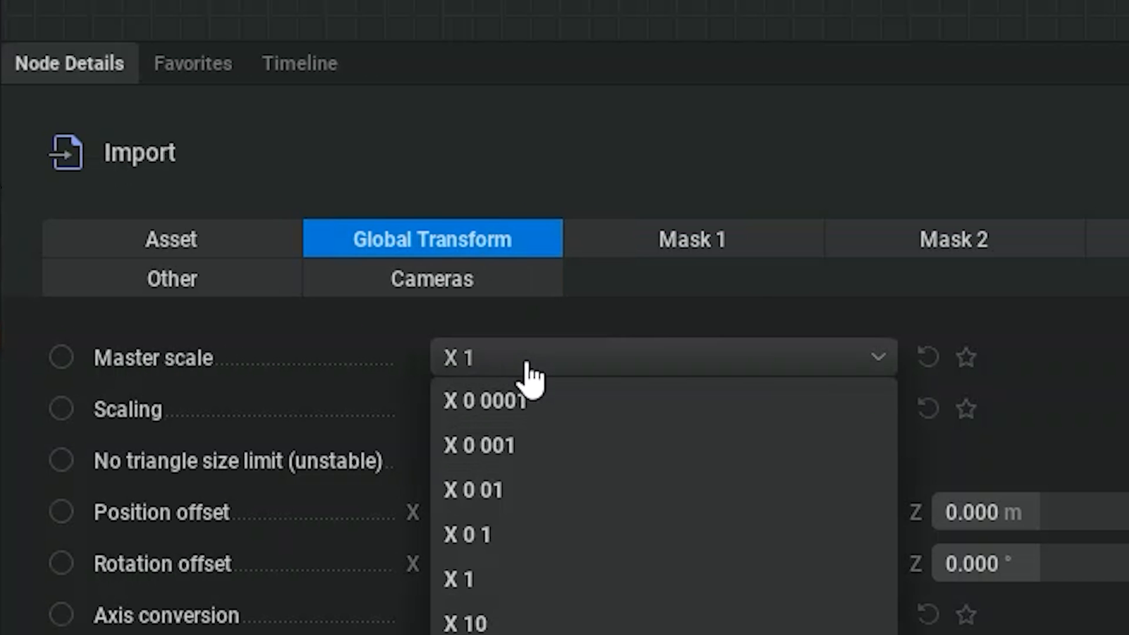
pyautogui.click(512, 624)
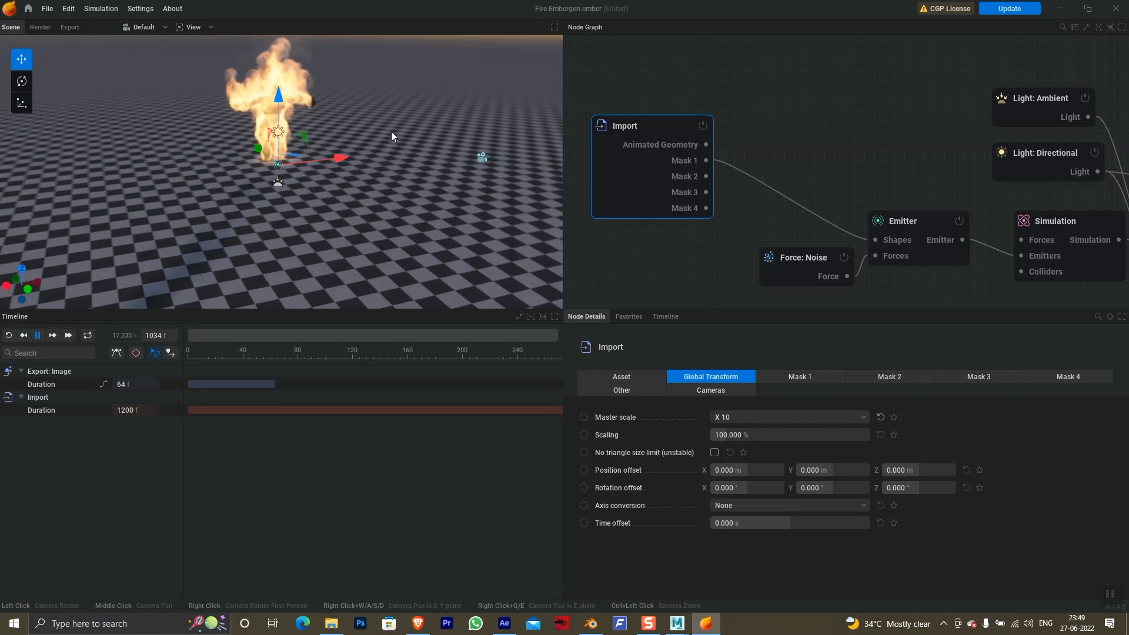
# Step: Move the imported model to a position offset of about X -0.56, Y -1.97, Z 2.68 m inside the simulation volume
pyautogui.scroll(3, 506, 100)
pyautogui.moveTo(234, 158); pyautogui.dragTo(426, 147)
pyautogui.moveTo(276, 151); pyautogui.dragTo(168, 138)
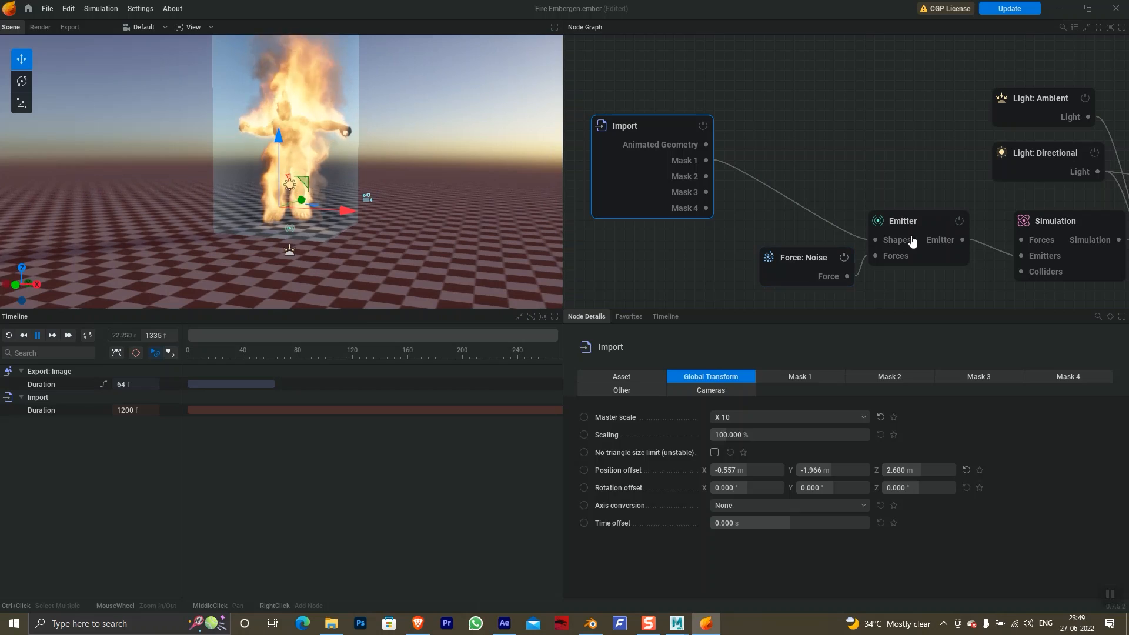
# Step: Set the Emitter's fuel emission to Add and its smoke emission to No Emission
pyautogui.click(912, 241)
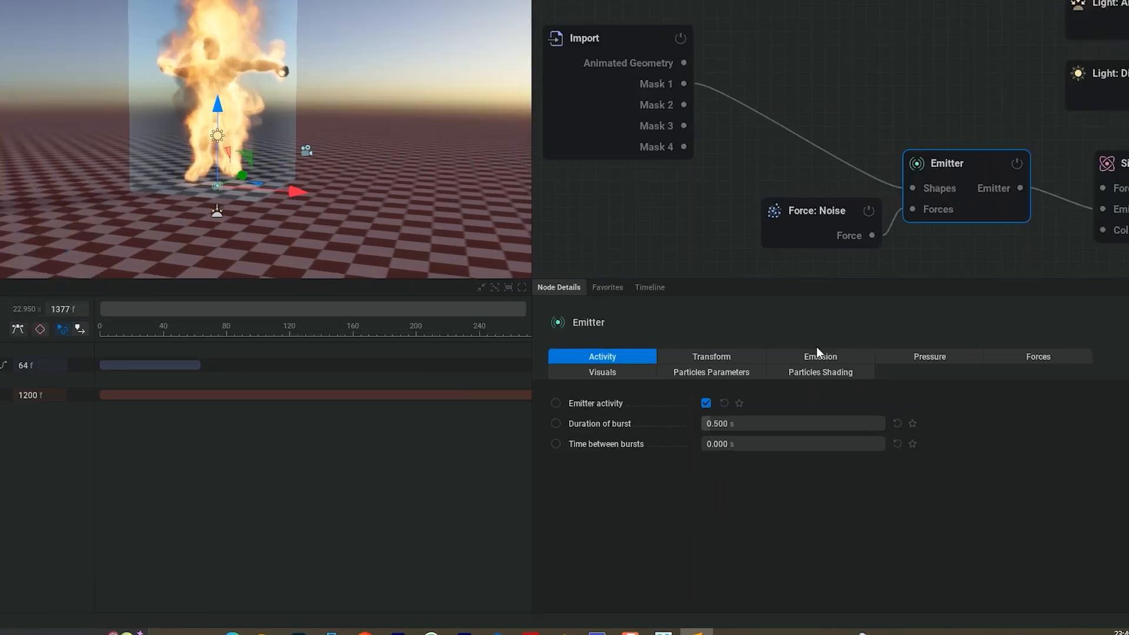
pyautogui.click(815, 377)
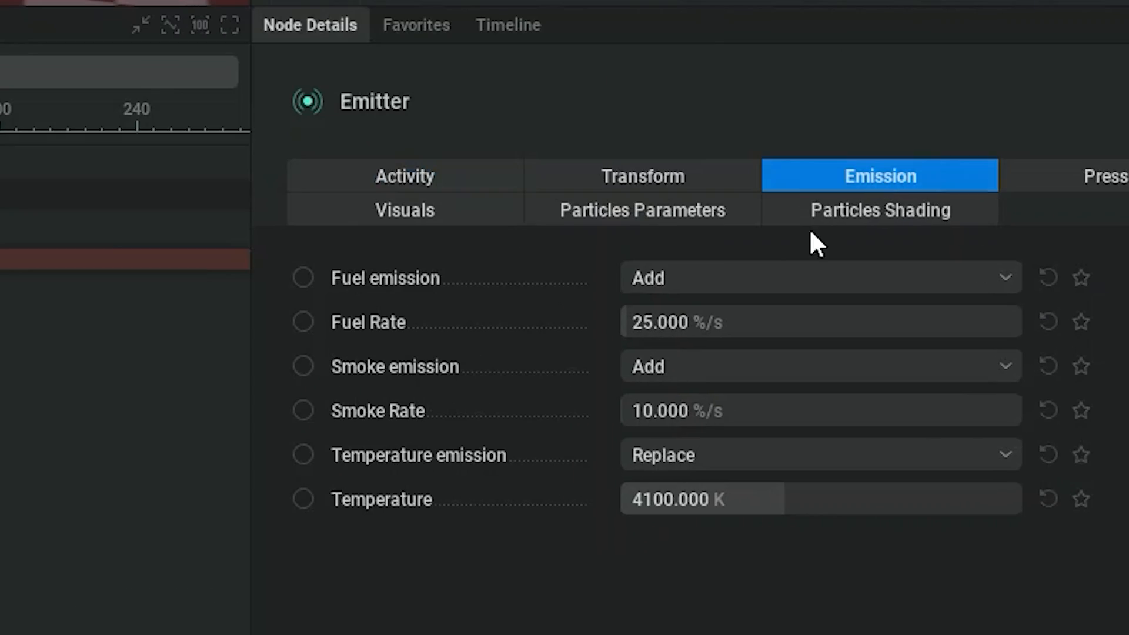
pyautogui.click(735, 277)
pyautogui.click(675, 349)
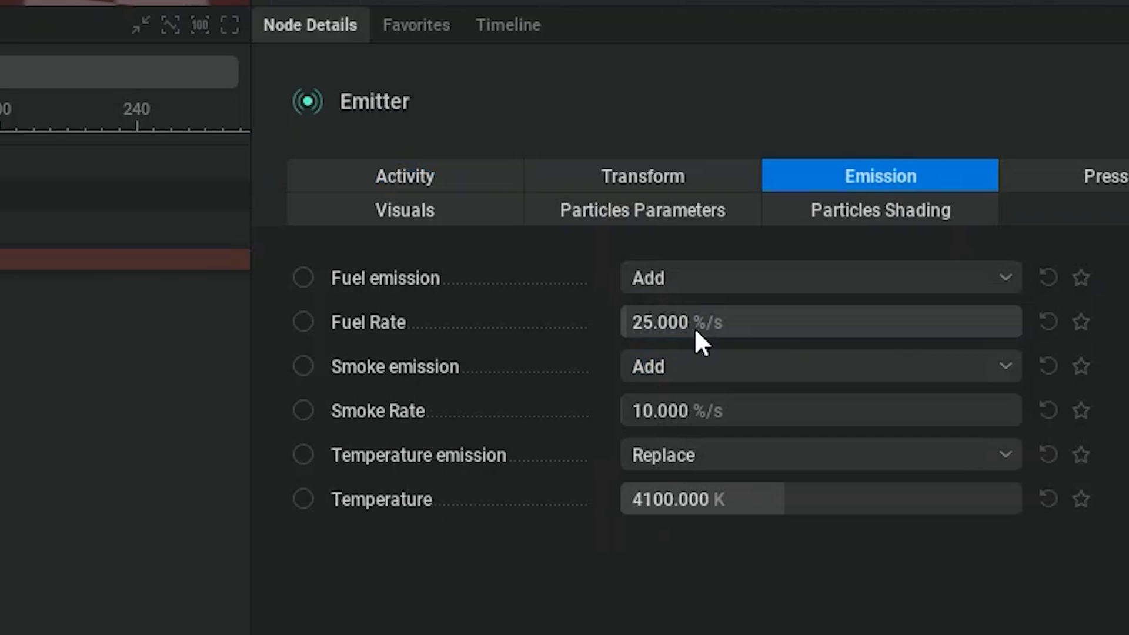
pyautogui.click(683, 367)
pyautogui.click(680, 403)
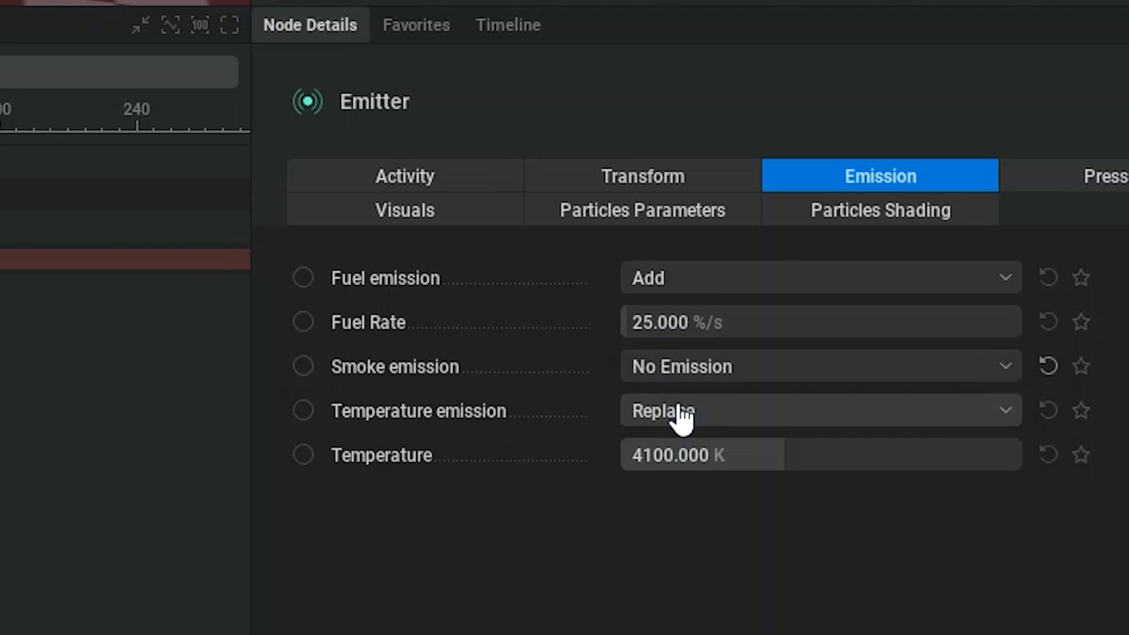
# Step: Enter 25 %/s as the Emitter's fuel rate
pyautogui.click(729, 324)
pyautogui.write('25')
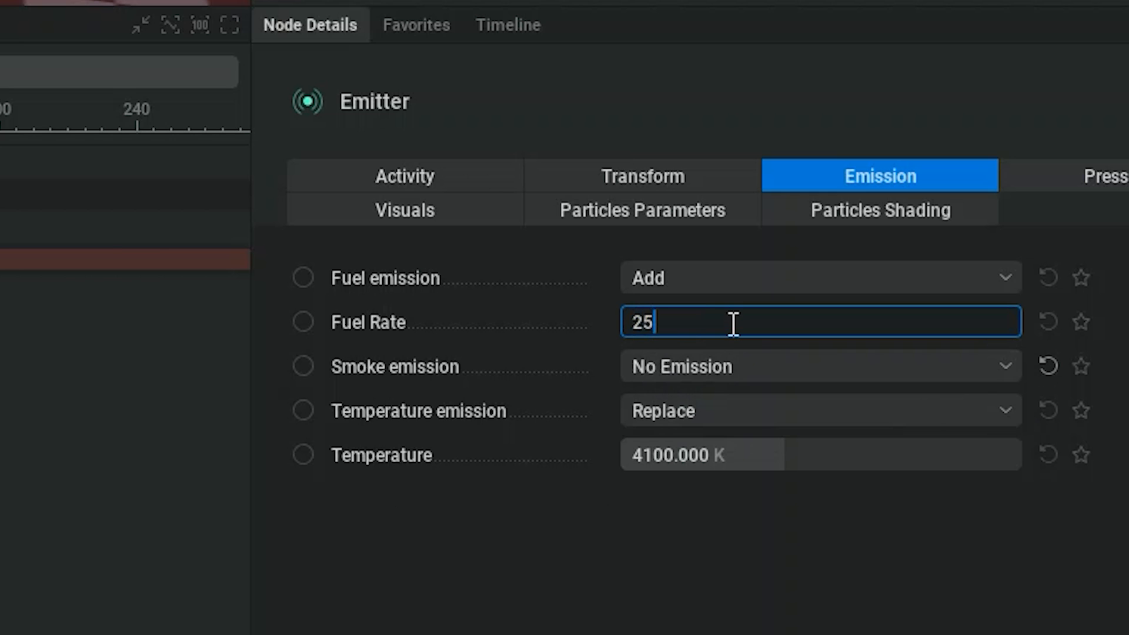
pyautogui.click(713, 442)
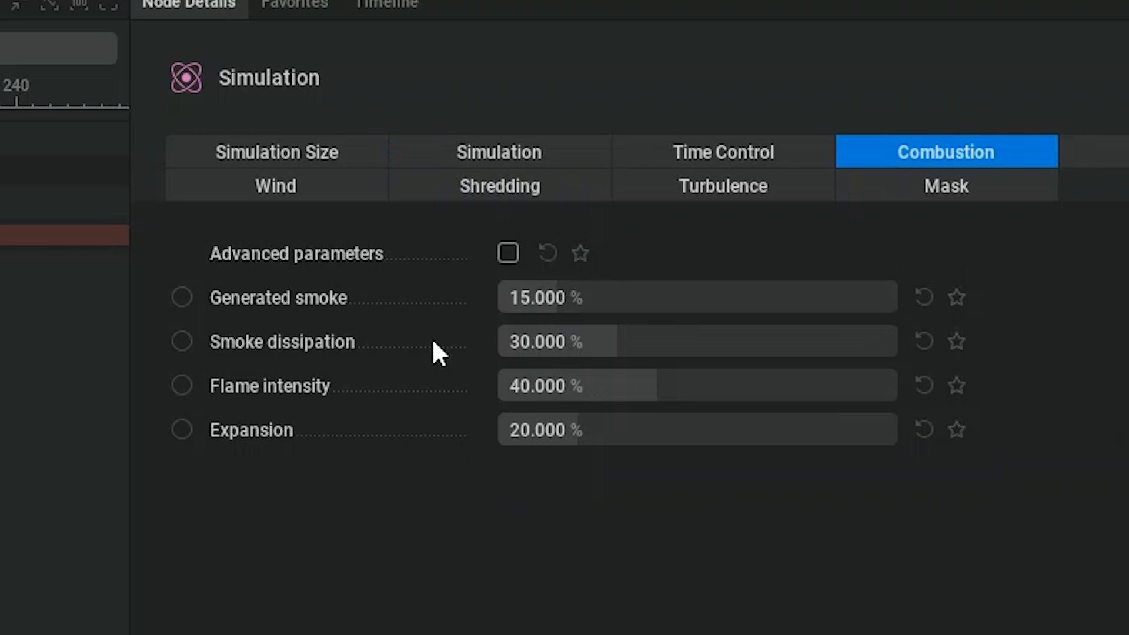
# Step: Set the Simulation node's combustion flame intensity to 30% and its expansion to 300%
pyautogui.doubleClick(559, 386)
pyautogui.write('30')
pyautogui.press('Return')
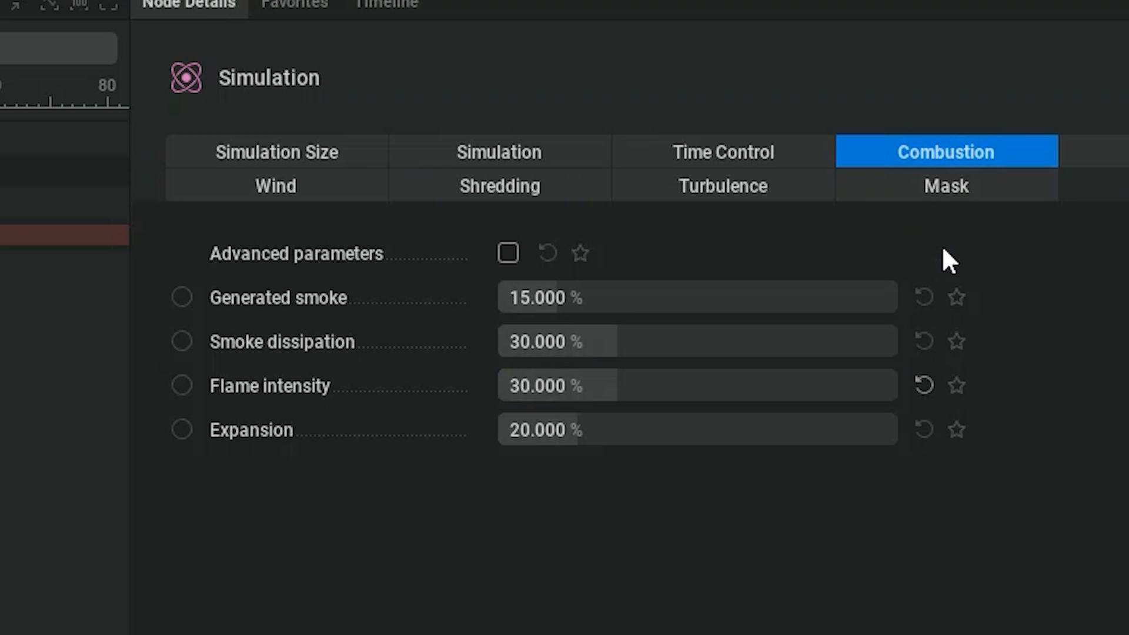
pyautogui.doubleClick(585, 428)
pyautogui.write('300')
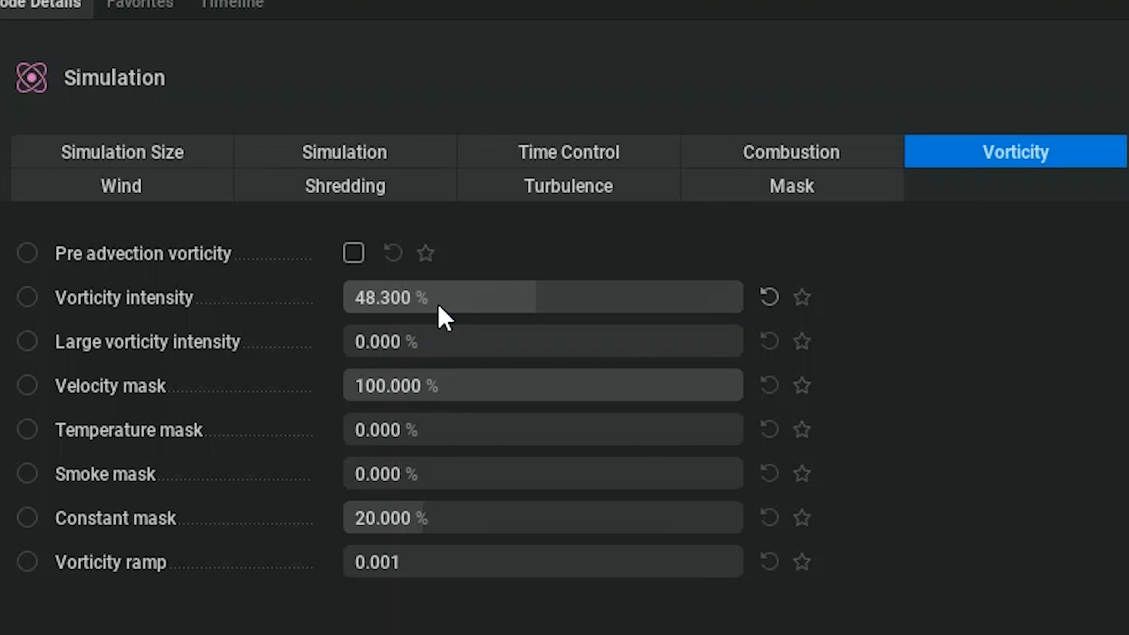
# Step: Set the Simulation node's large vorticity intensity to 23%
pyautogui.click(438, 342)
pyautogui.write('23')
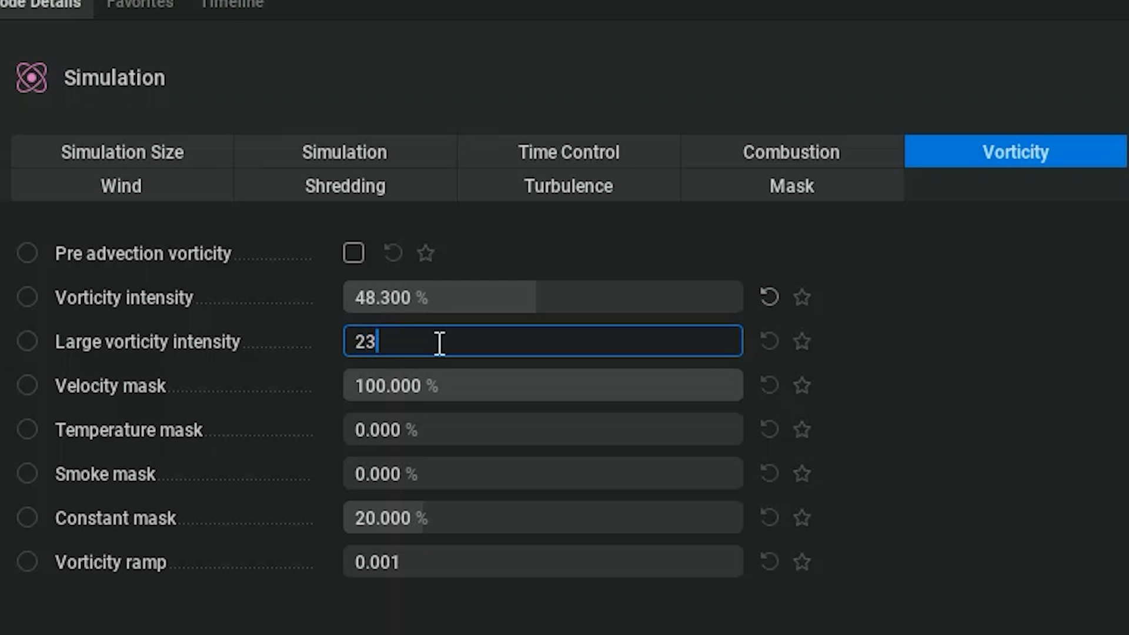
pyautogui.press('Return')
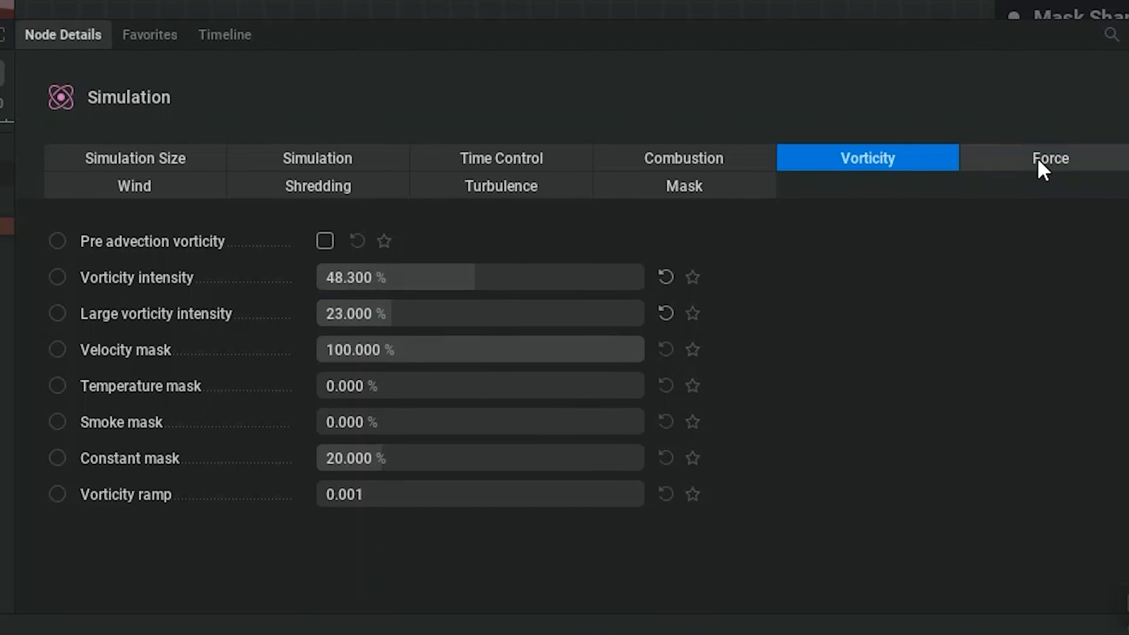
# Step: Set the Simulation node's force tightness to 15%, buoyancy to 102.5% and fuel weight to 30%
pyautogui.click(1037, 157)
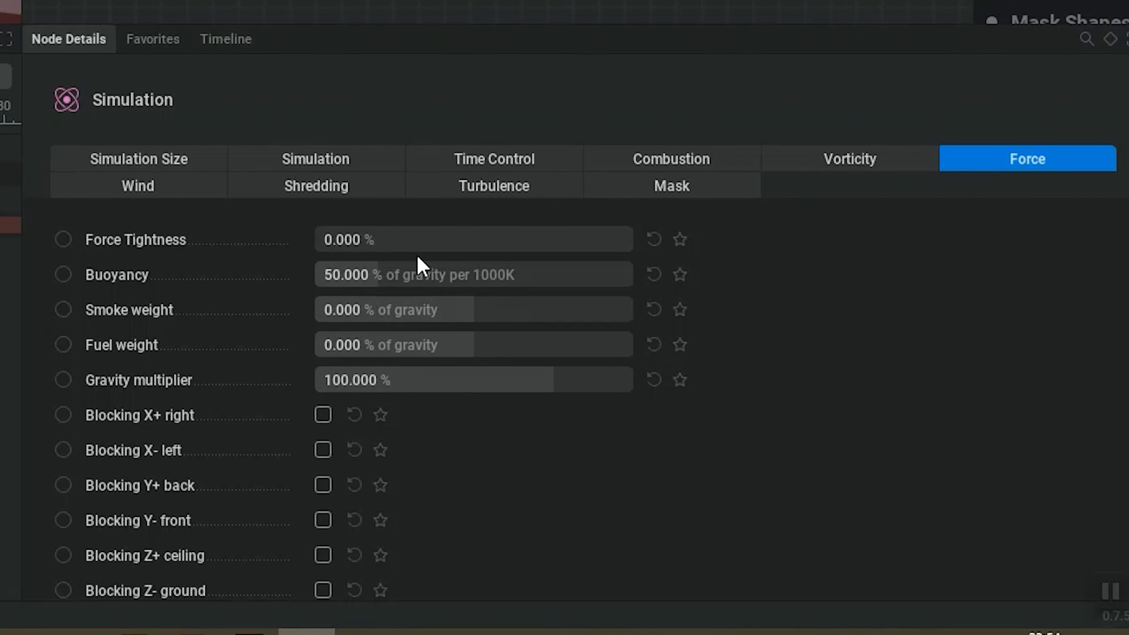
pyautogui.click(431, 242)
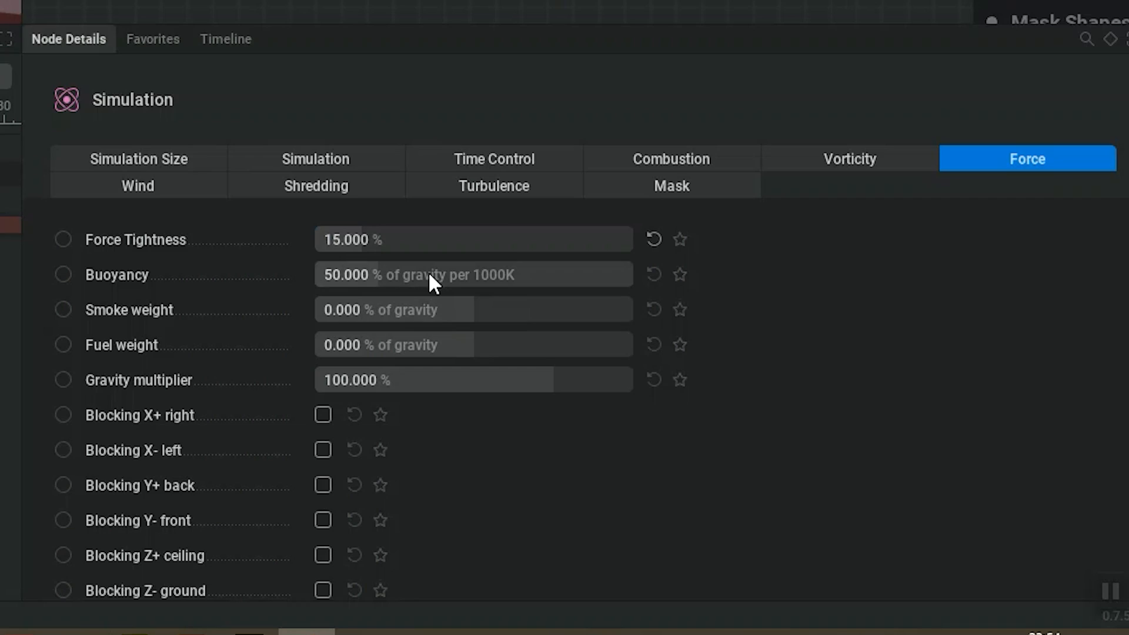
pyautogui.doubleClick(429, 275)
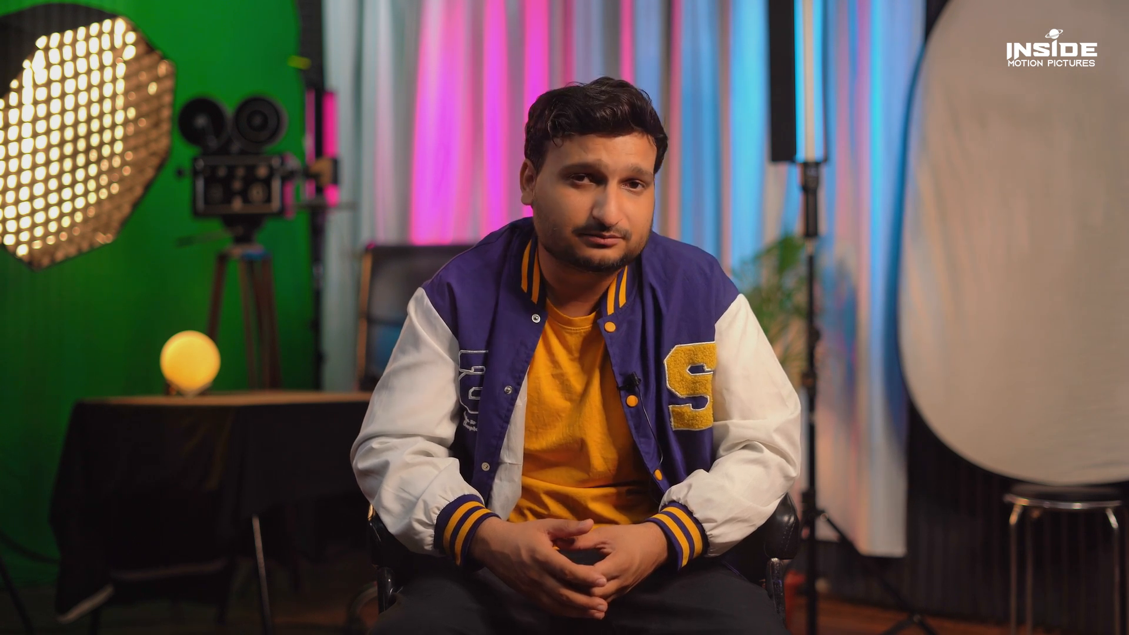
pyautogui.write('0')
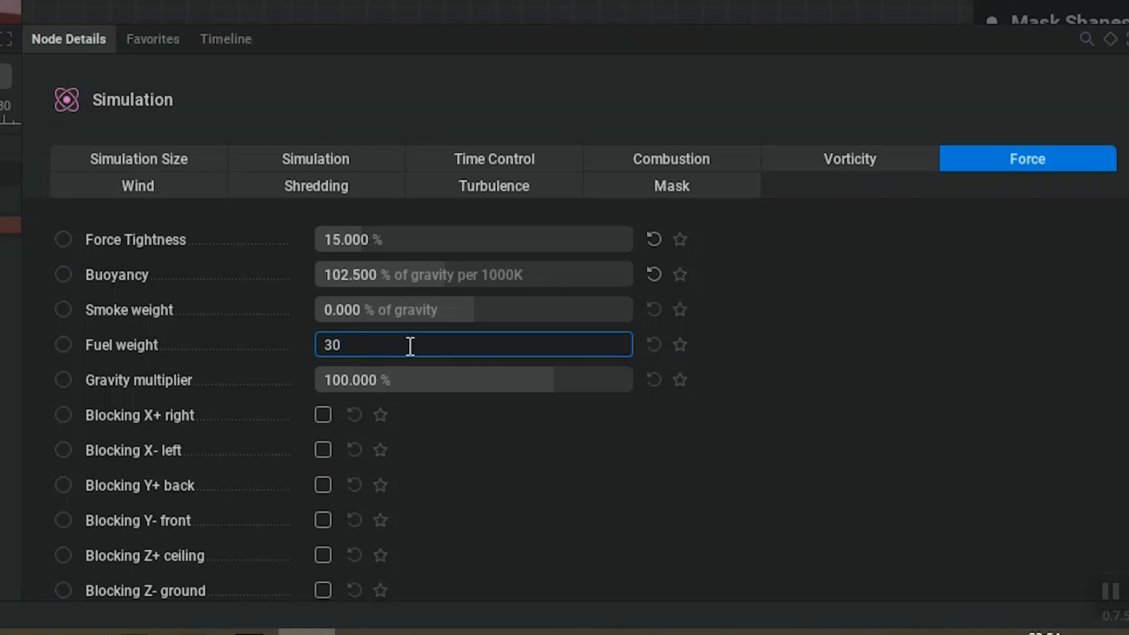
pyautogui.press('Return')
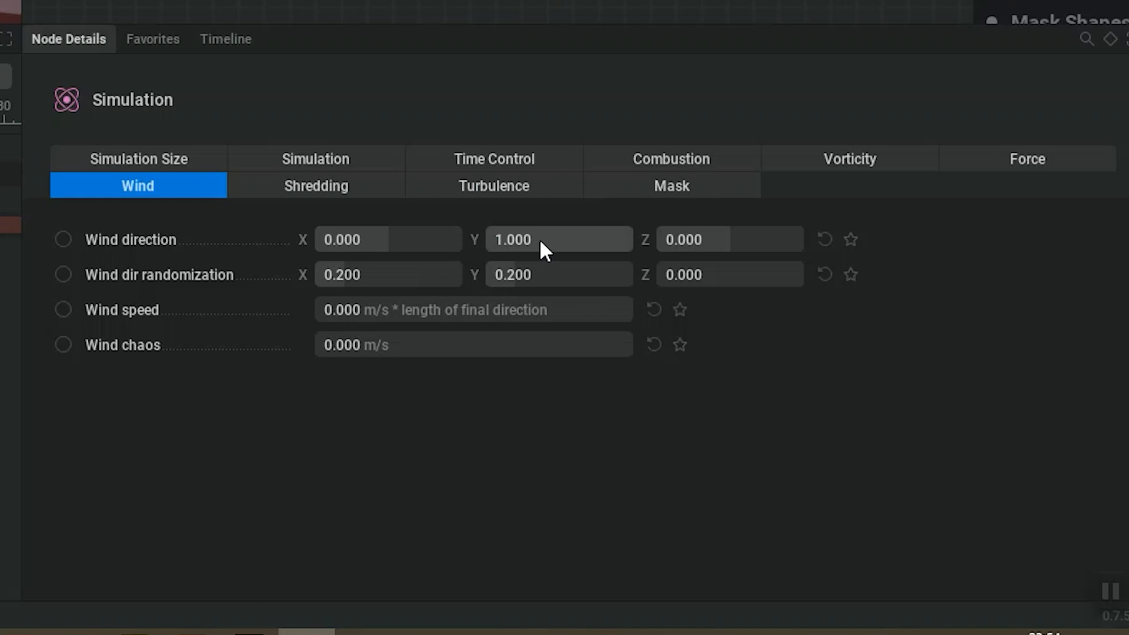
# Step: Set the Simulation's wind direction Y to 0.067 and its wind direction randomization to 0.117 in X and 0.2 in Y
pyautogui.click(542, 240)
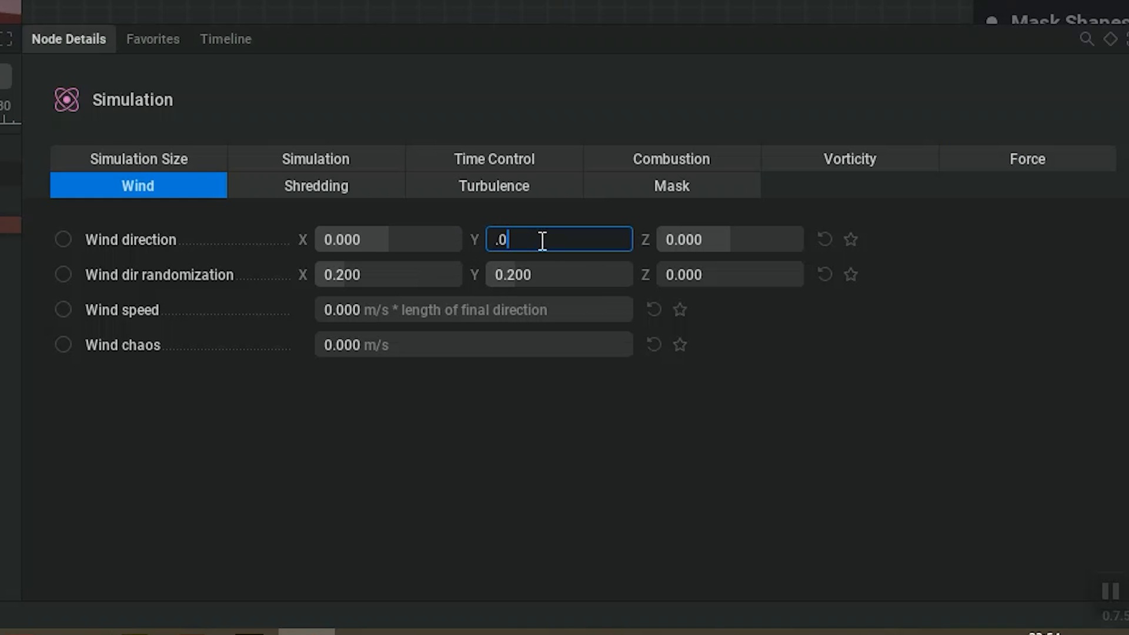
pyautogui.press('Return')
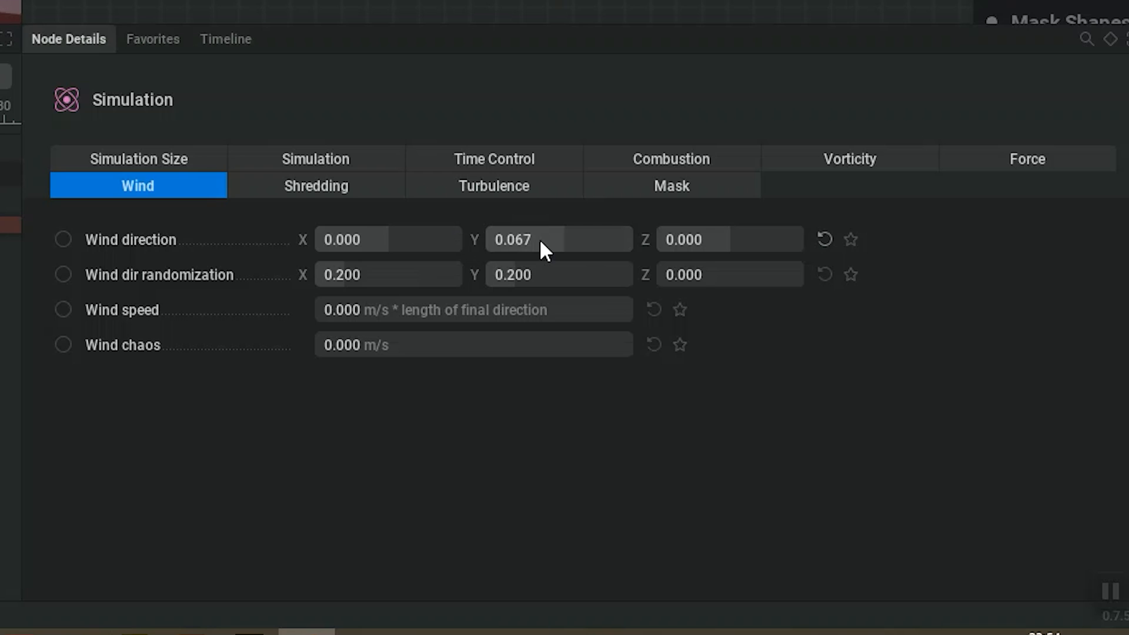
pyautogui.click(438, 275)
pyautogui.write('.117+')
pyautogui.press('Return')
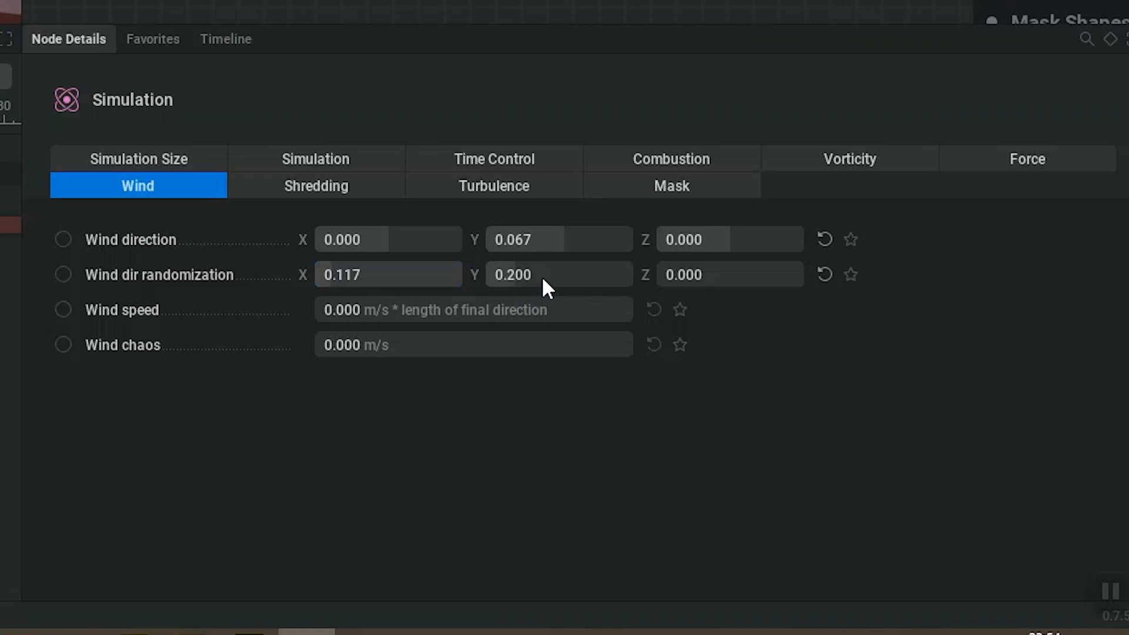
pyautogui.click(544, 274)
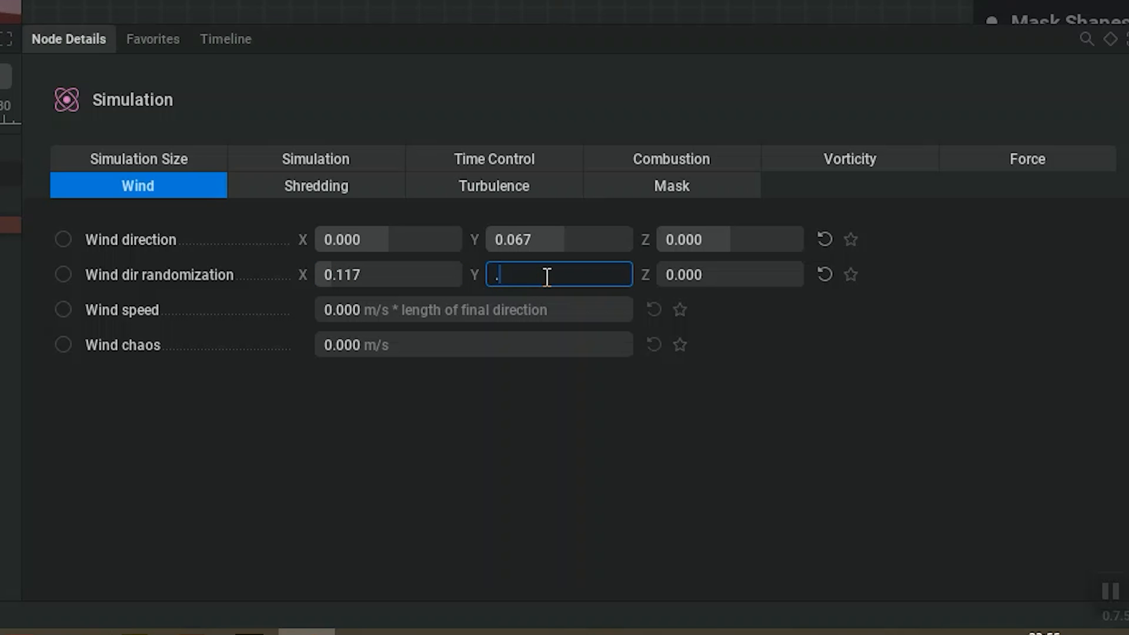
pyautogui.write('.2')
pyautogui.press('Return')
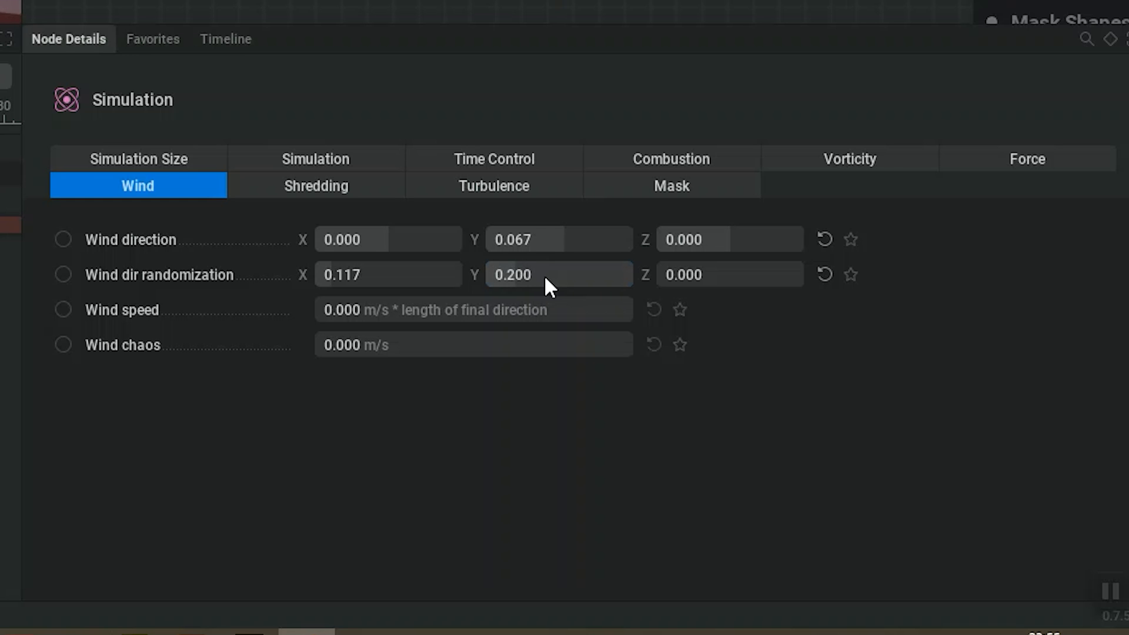
# Step: Set the Simulation's wind speed to 0.933 and open the wind chaos value for editing
pyautogui.click(459, 310)
pyautogui.write('.9')
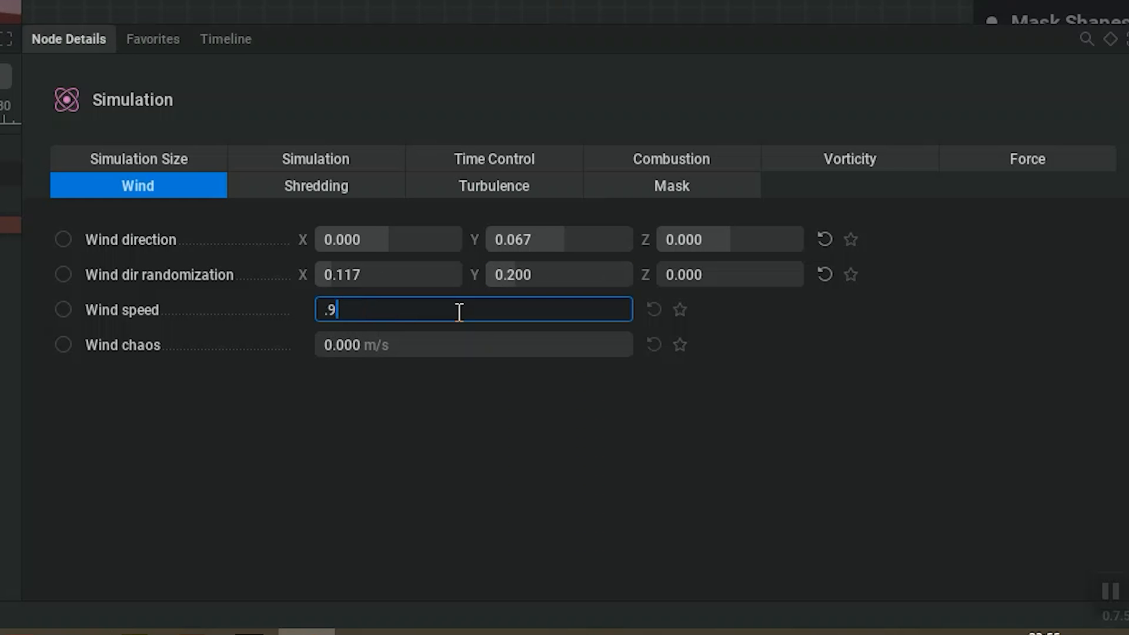
pyautogui.write('33')
pyautogui.press('Return')
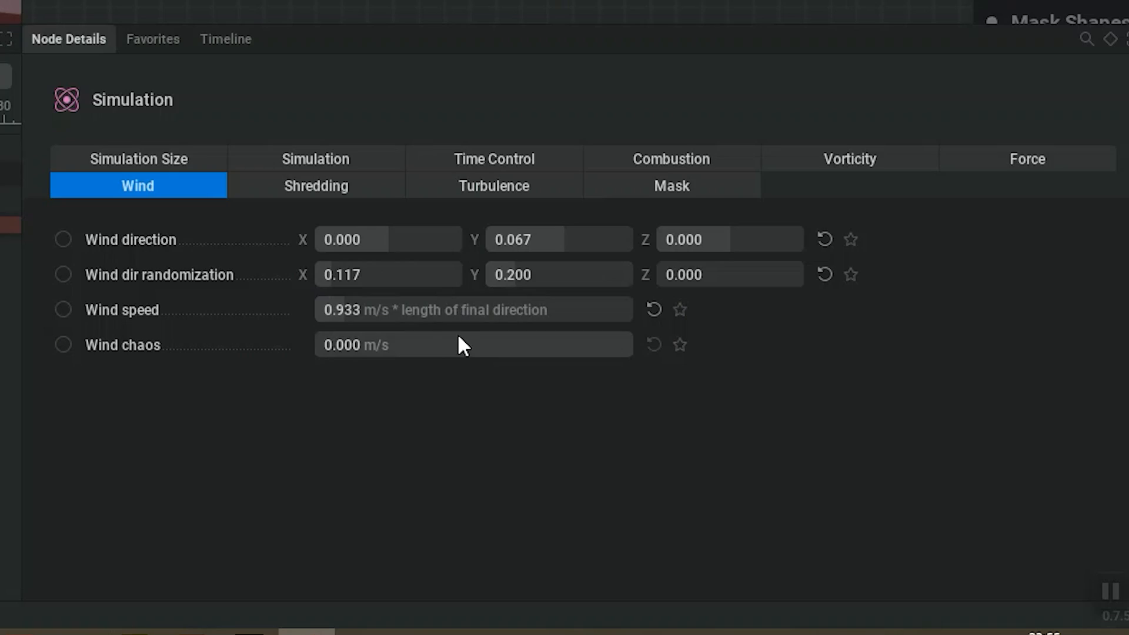
pyautogui.click(459, 339)
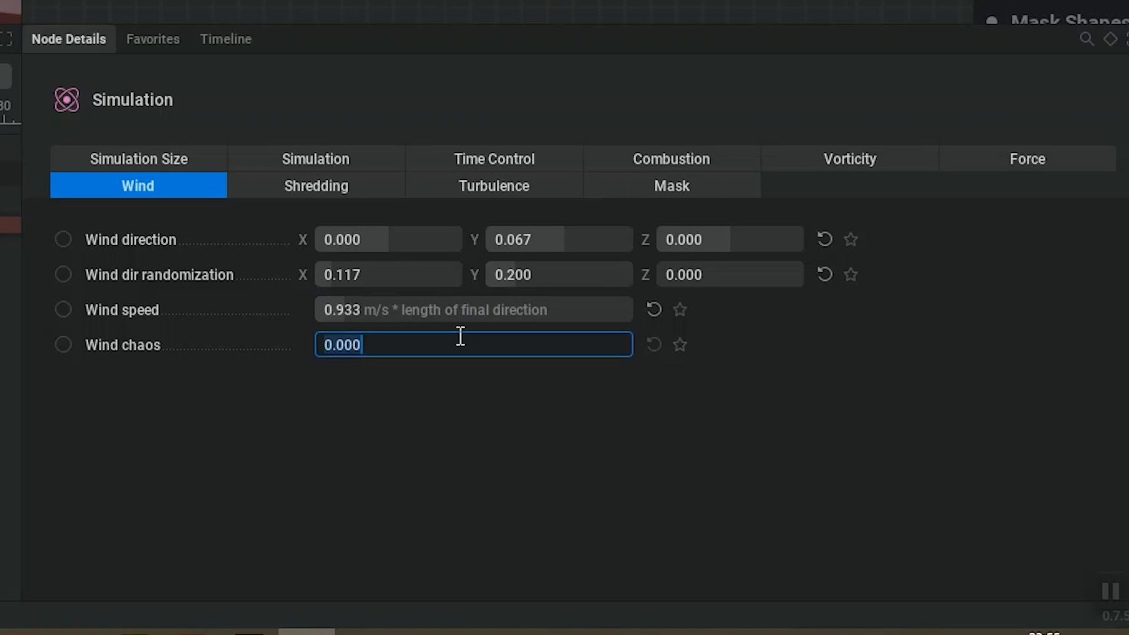
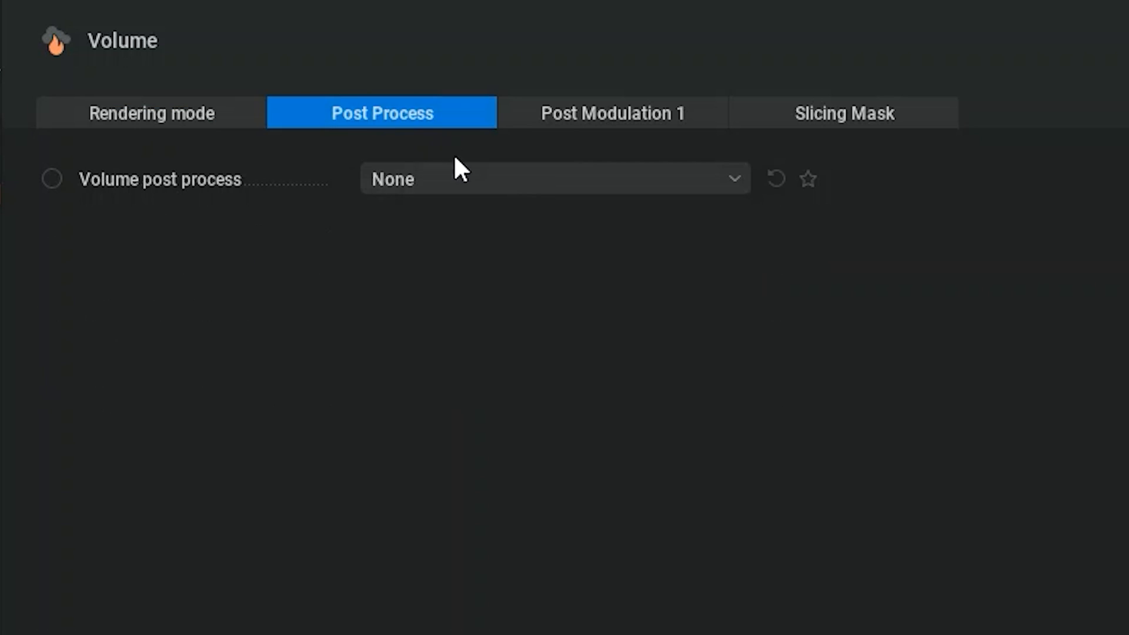
# Step: Choose a volume post process option for the Volume node
pyautogui.click(454, 179)
pyautogui.click(419, 289)
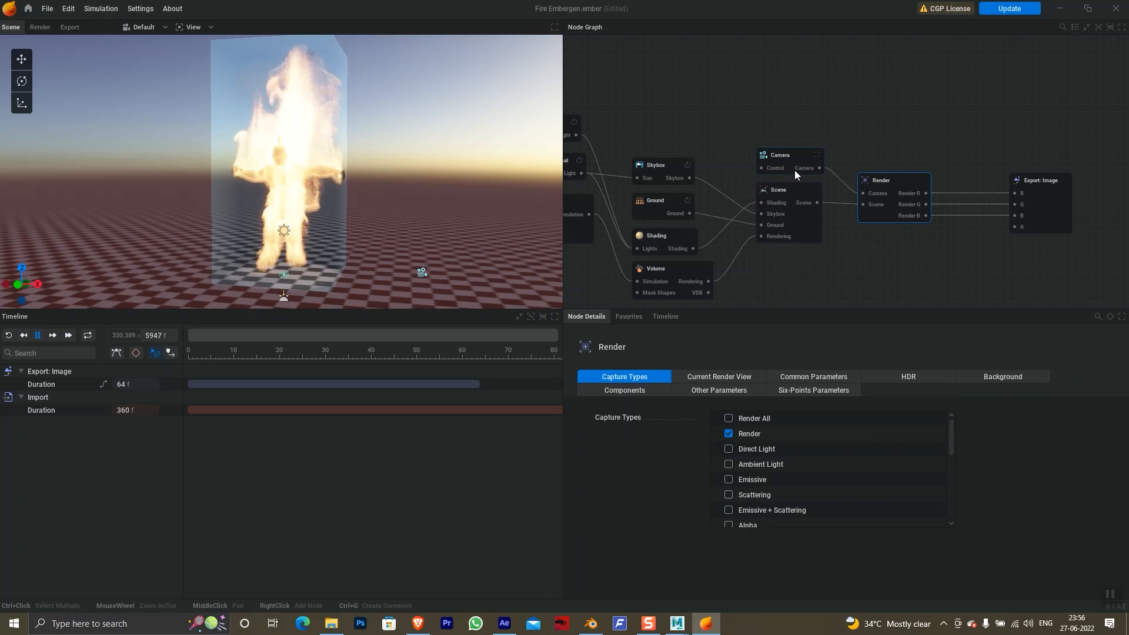
# Step: Select the Camera node and switch the scene view from the default camera to Camera 1
pyautogui.click(653, 187)
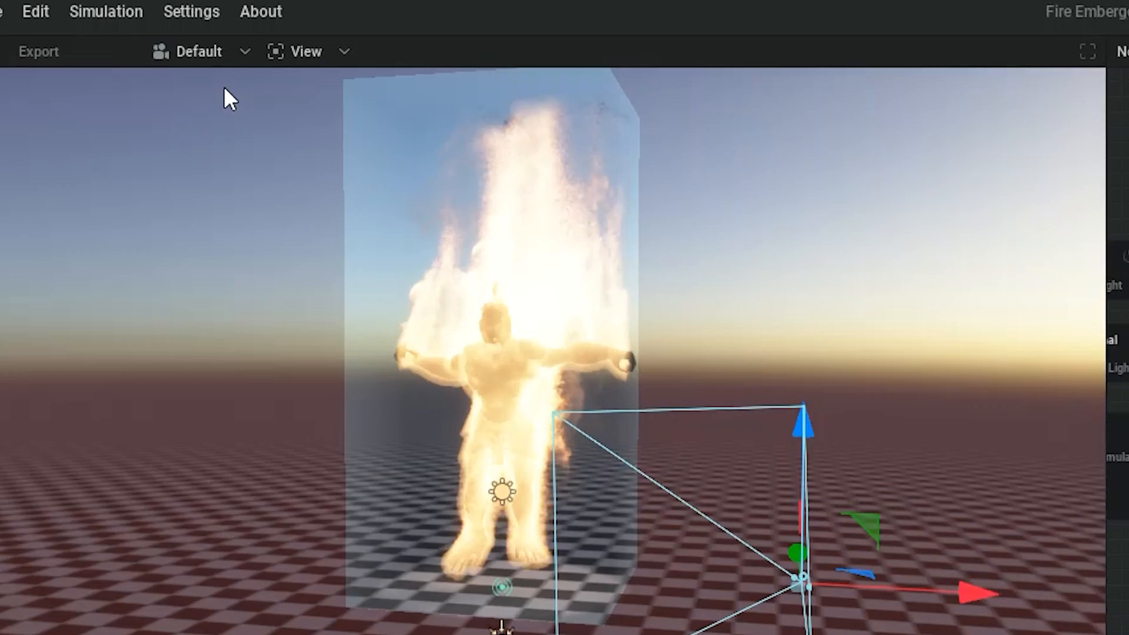
pyautogui.click(156, 27)
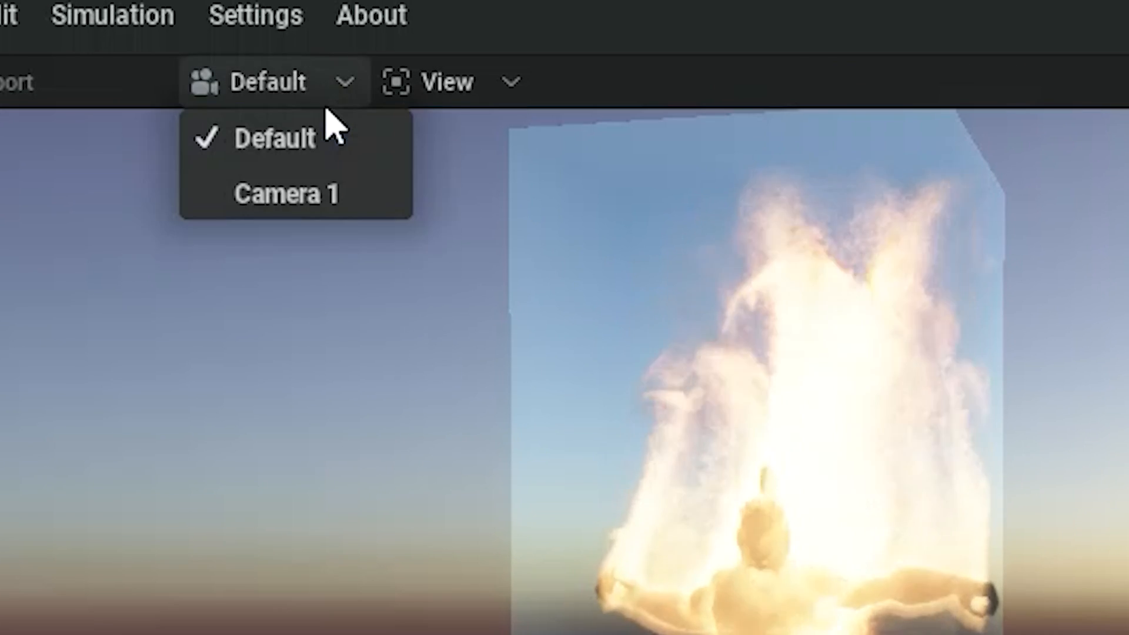
pyautogui.click(151, 59)
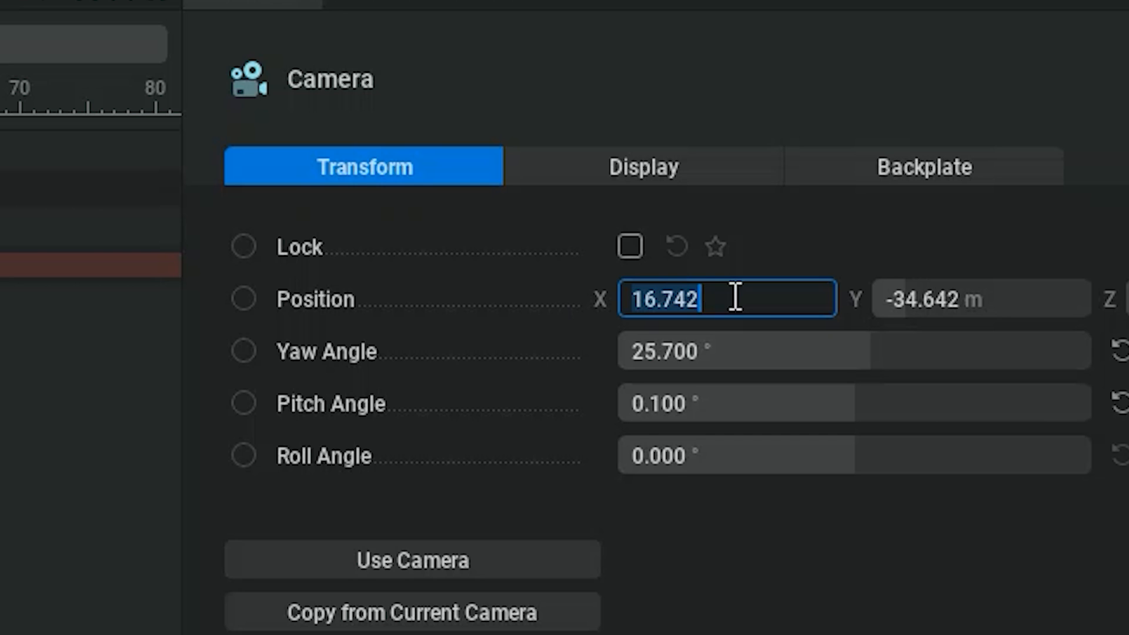
# Step: Set the Camera's display resolution to 1920 by 1080 and reframe the burning figure through Camera 1
pyautogui.click(739, 177)
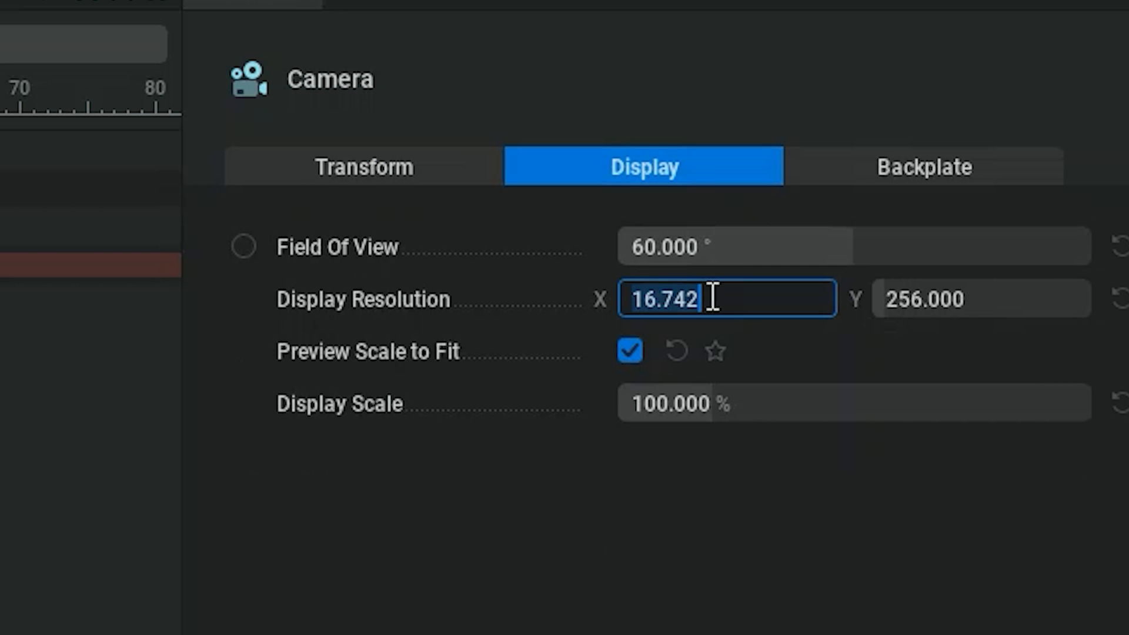
pyautogui.press('Tab')
pyautogui.write('1080')
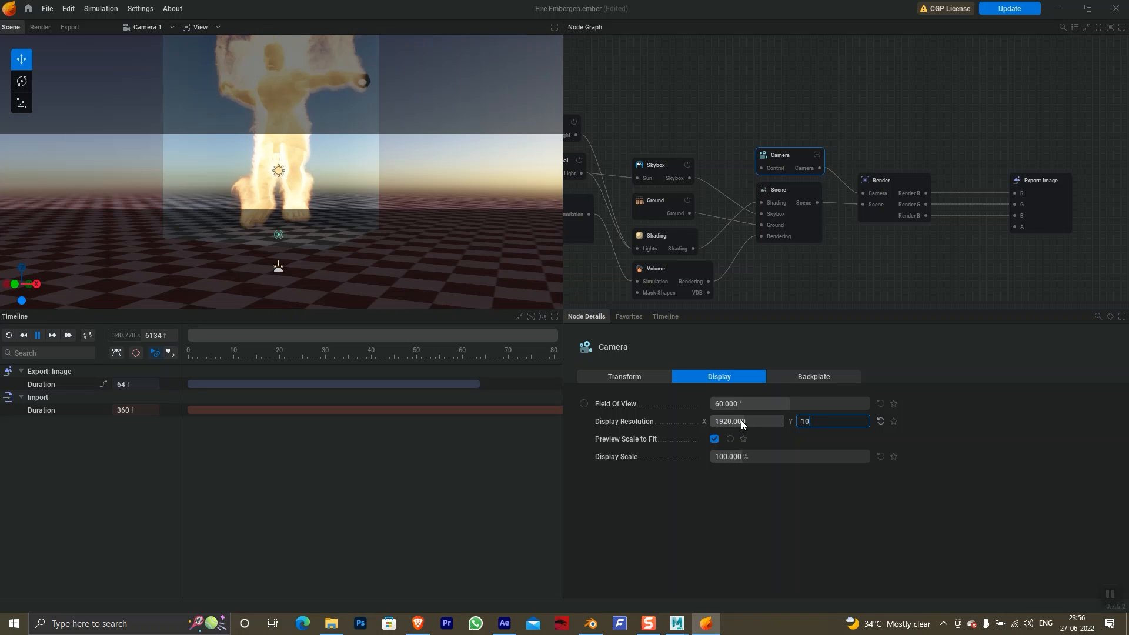
pyautogui.press('Return')
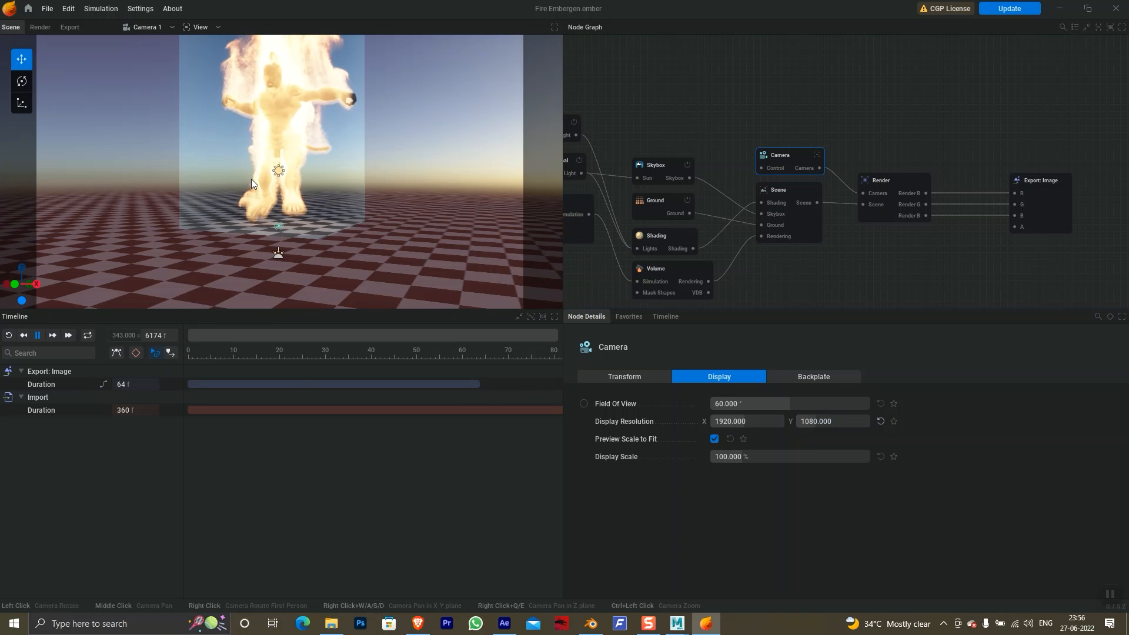
pyautogui.moveTo(277, 177); pyautogui.dragTo(320, 170)
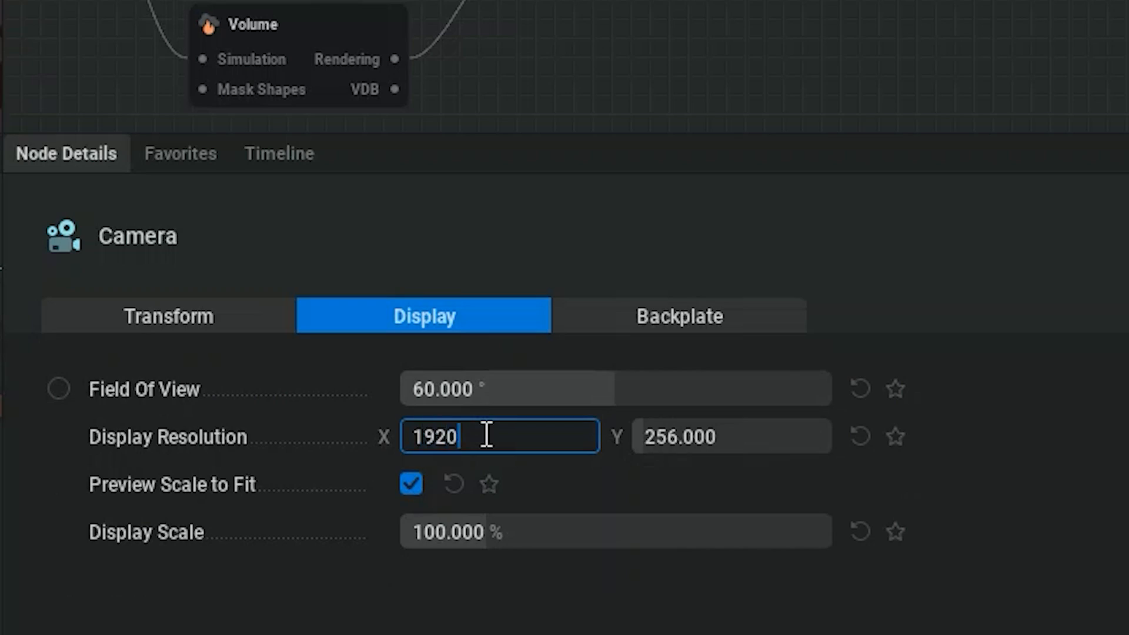
pyautogui.press('Tab')
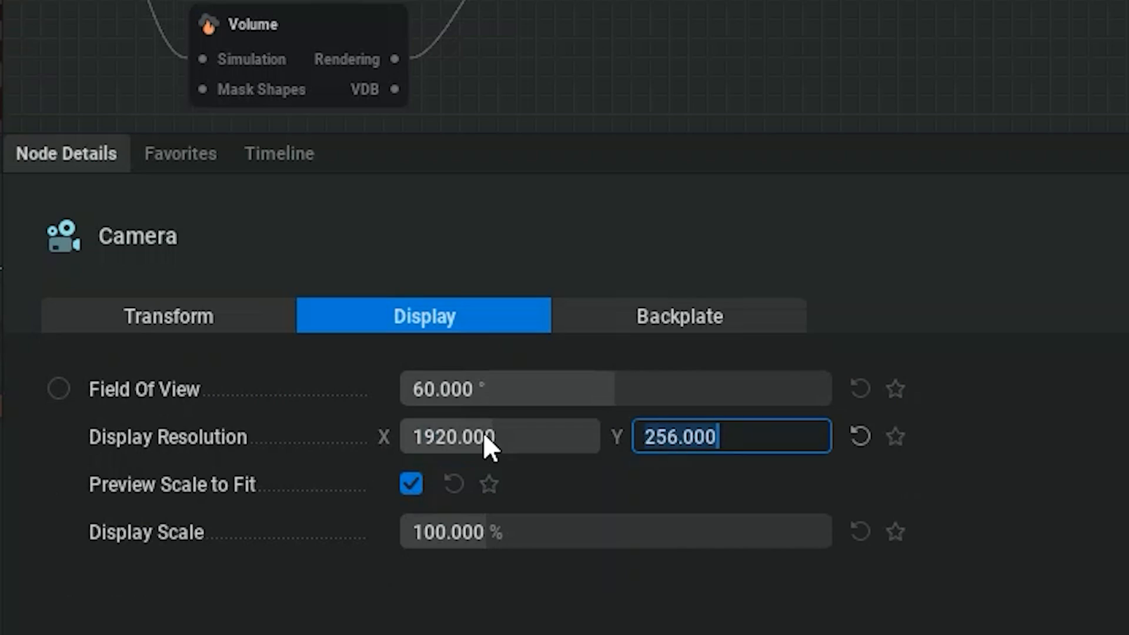
pyautogui.write('1080')
pyautogui.press('Return')
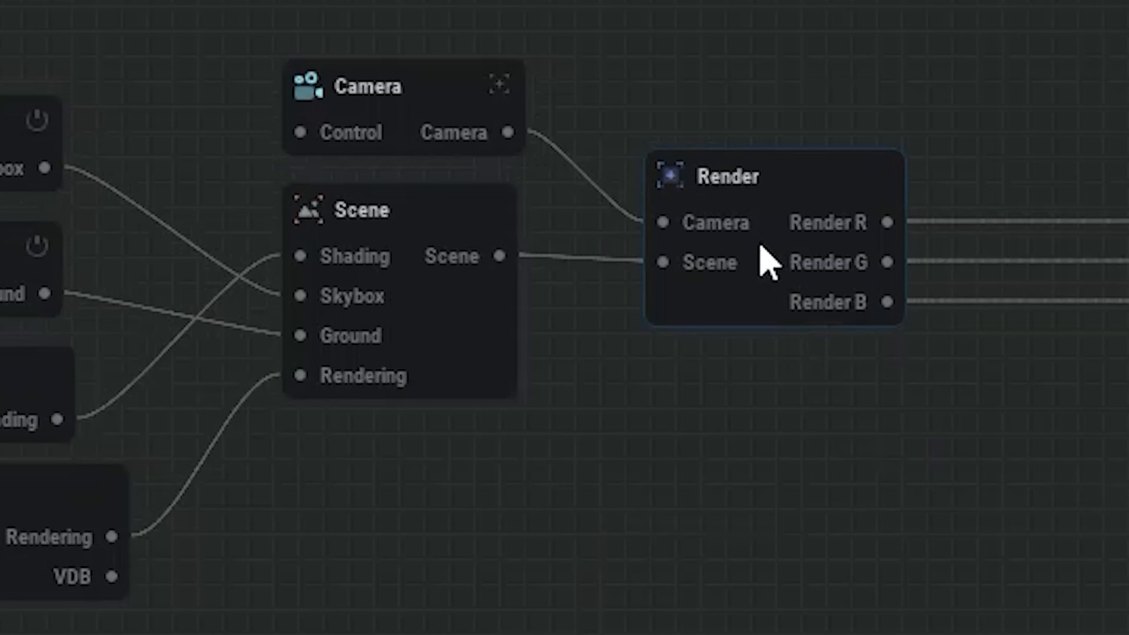
# Step: Enable the Alpha capture type on the Render node
pyautogui.click(760, 260)
pyautogui.scroll(-1, 885, 534)
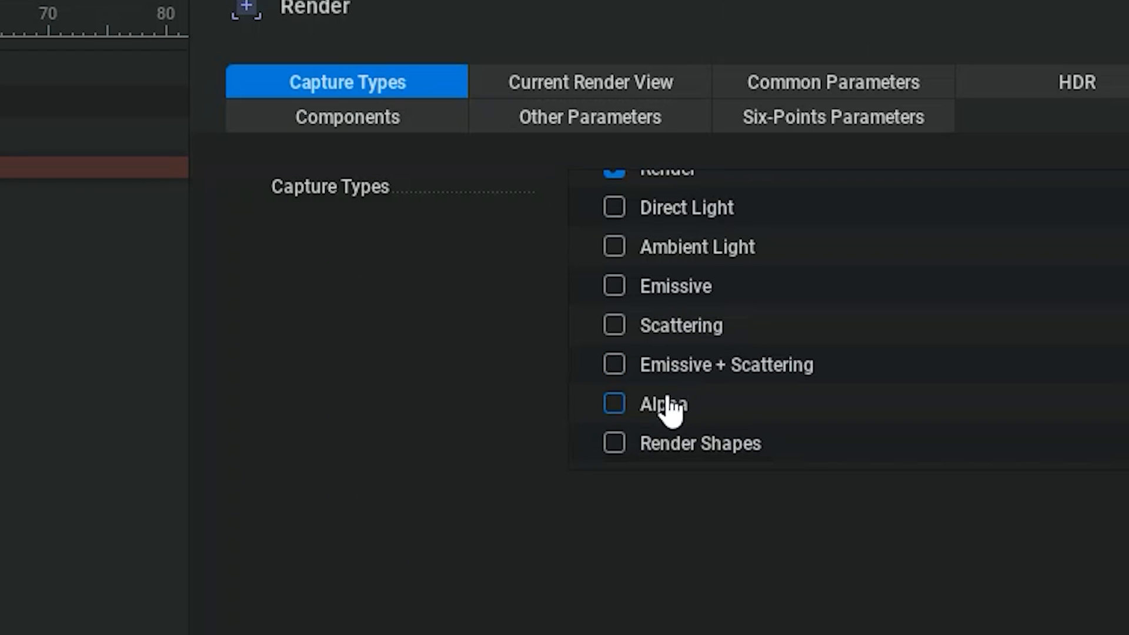
pyautogui.click(733, 141)
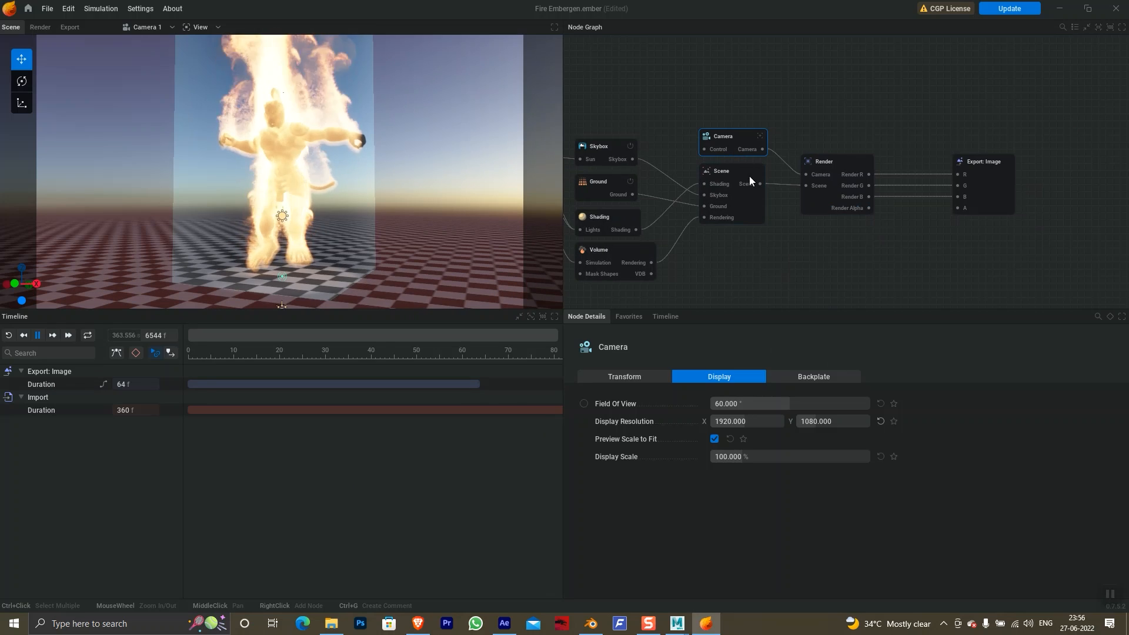
pyautogui.click(855, 203)
# Step: Set the Export: Image node to Sequence mode and browse to the Barahmastra Tutorial folder in Personal Projects for its PNG output
pyautogui.click(986, 189)
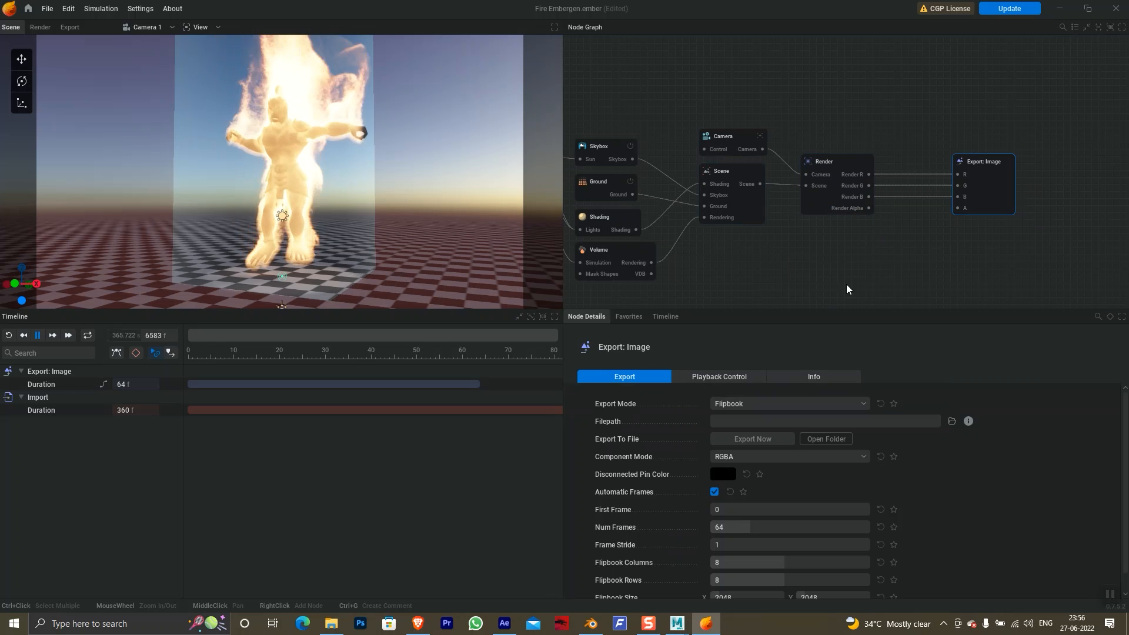
pyautogui.click(724, 402)
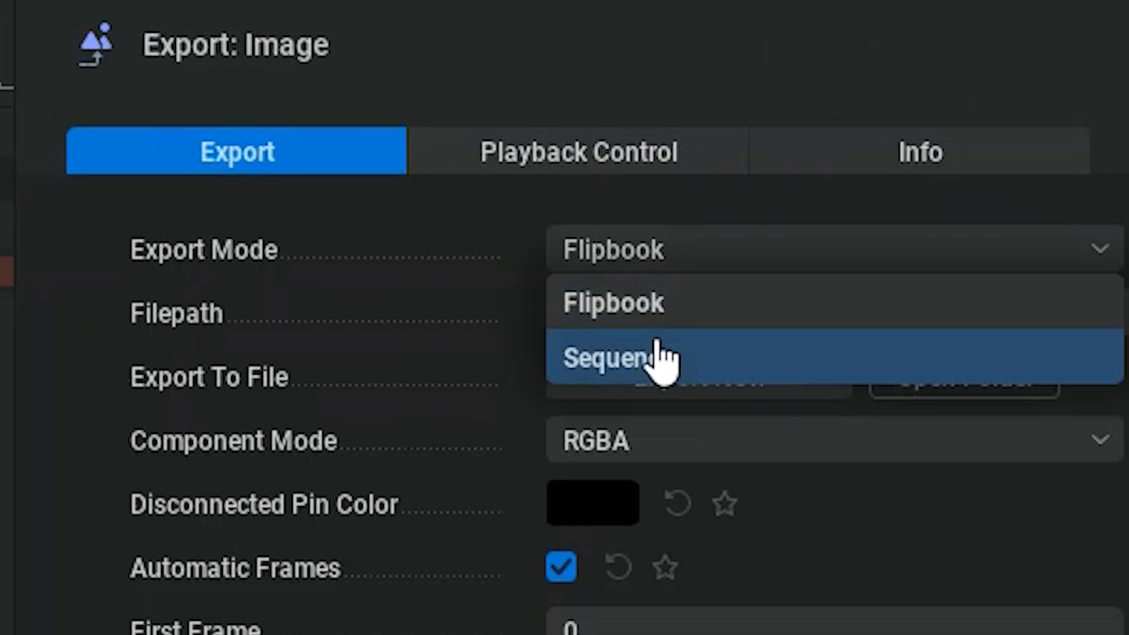
pyautogui.click(658, 358)
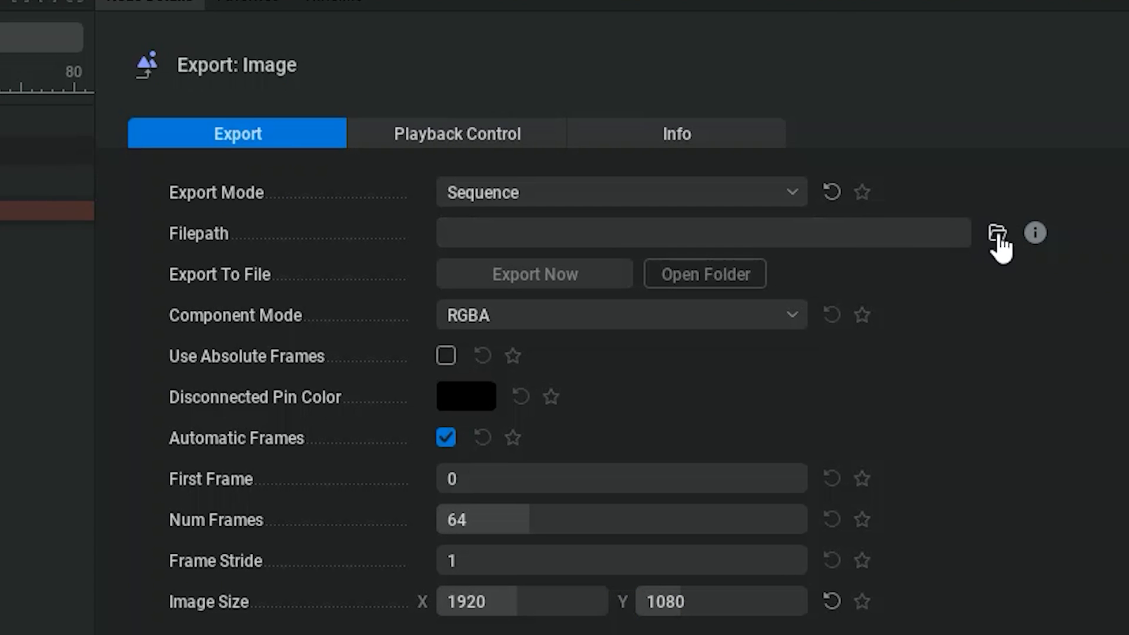
pyautogui.click(998, 234)
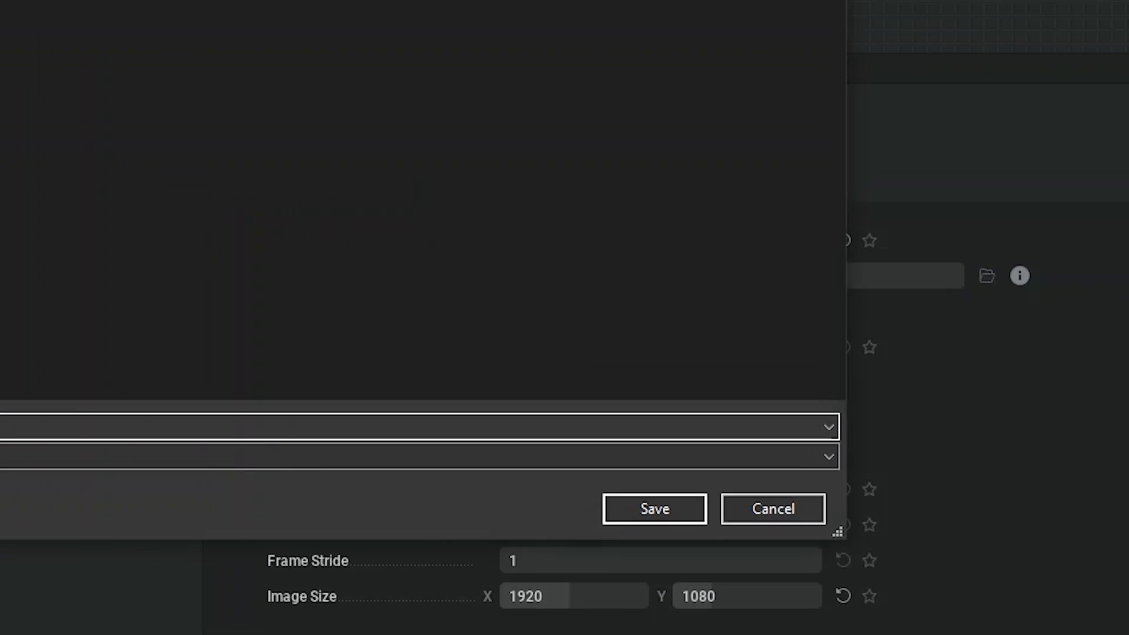
pyautogui.write('D:\\INSIDE MOTION PICURES\\Personal Projects\\Barahmastra Tutorial\\.')
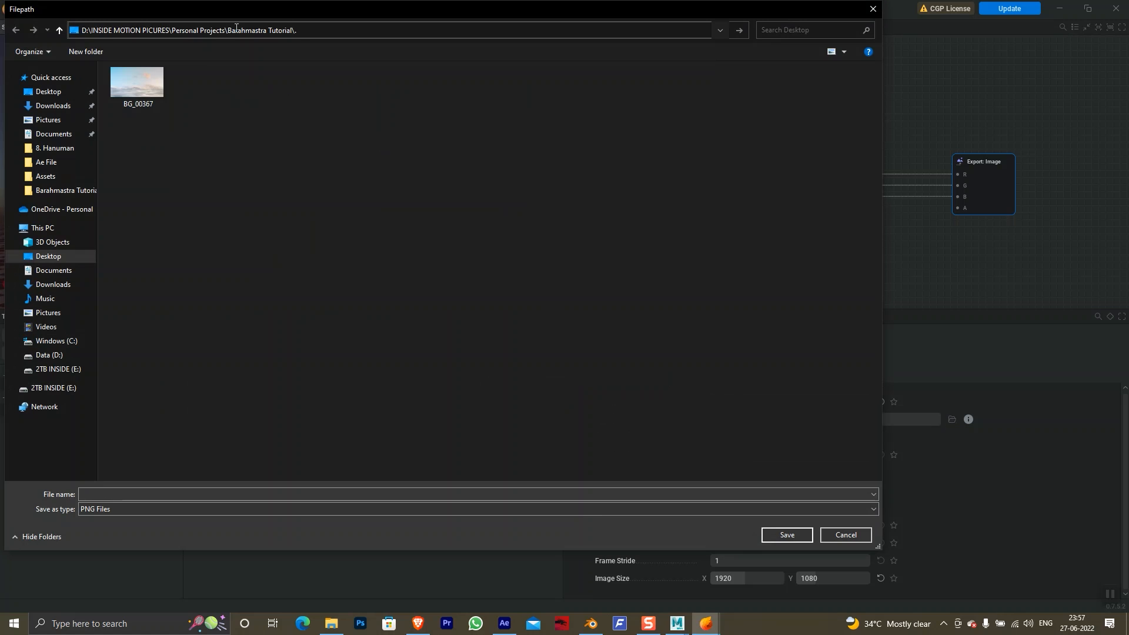
pyautogui.press('Return')
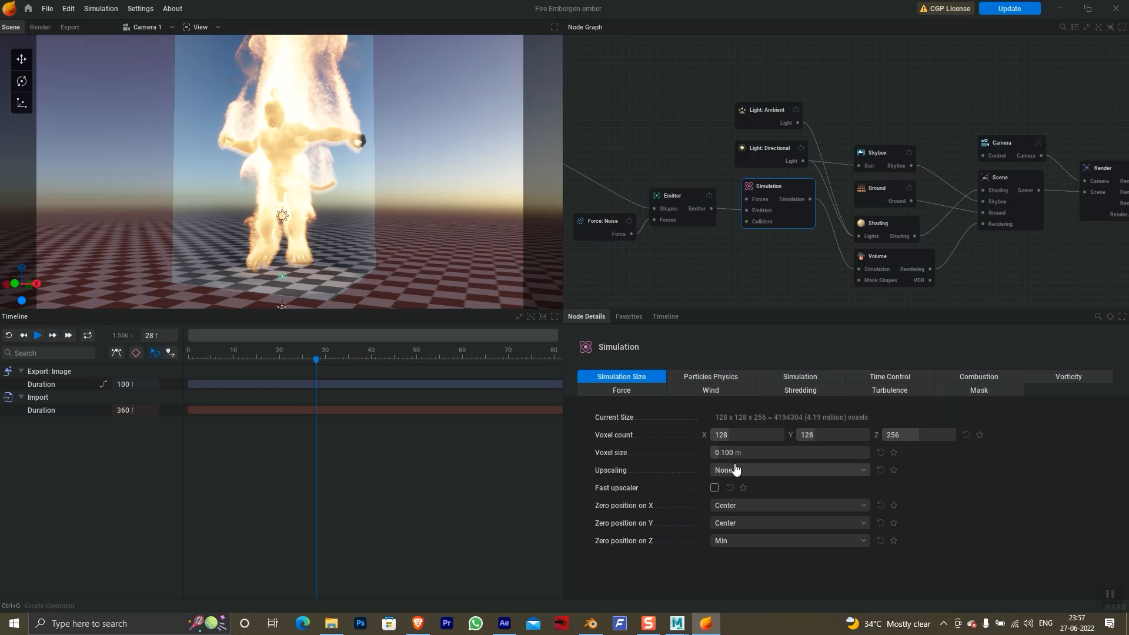
# Step: Set the Simulation's voxel size to 0.025 m and apply the new resolution
pyautogui.click(739, 453)
pyautogui.press('BackSpace')
pyautogui.press('BackSpace')
pyautogui.press('BackSpace')
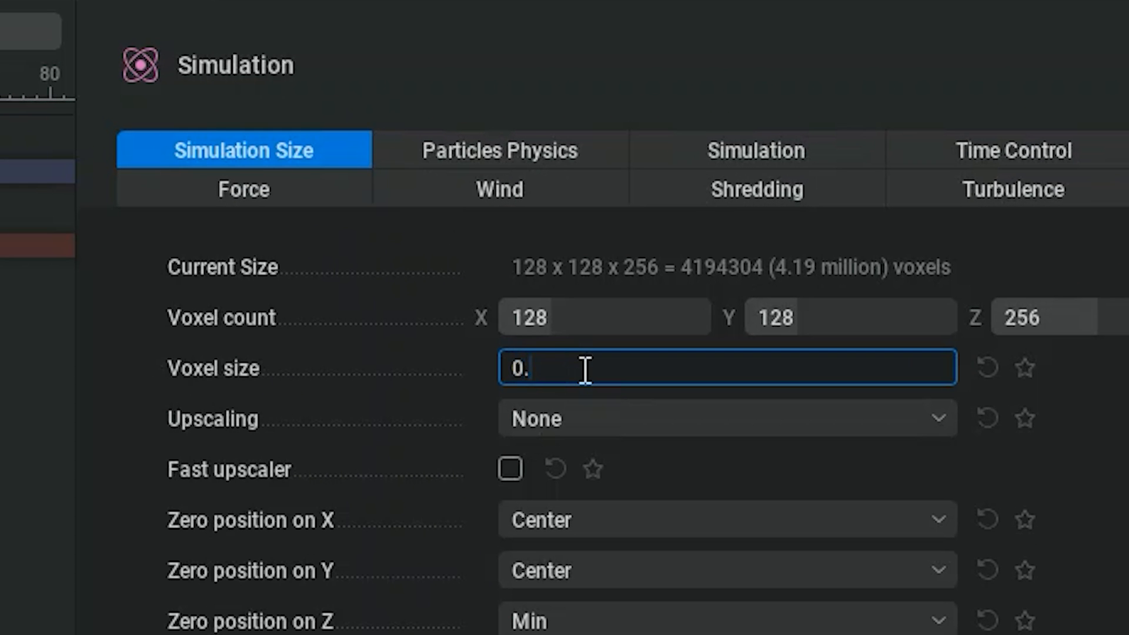
pyautogui.write('025')
pyautogui.press('Return')
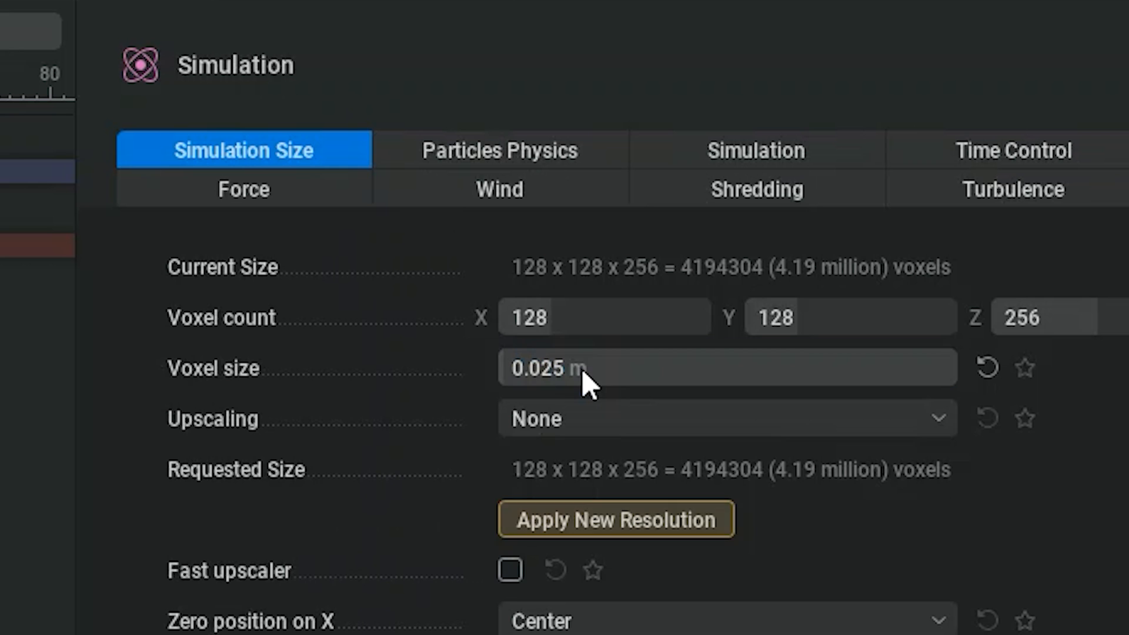
pyautogui.click(594, 530)
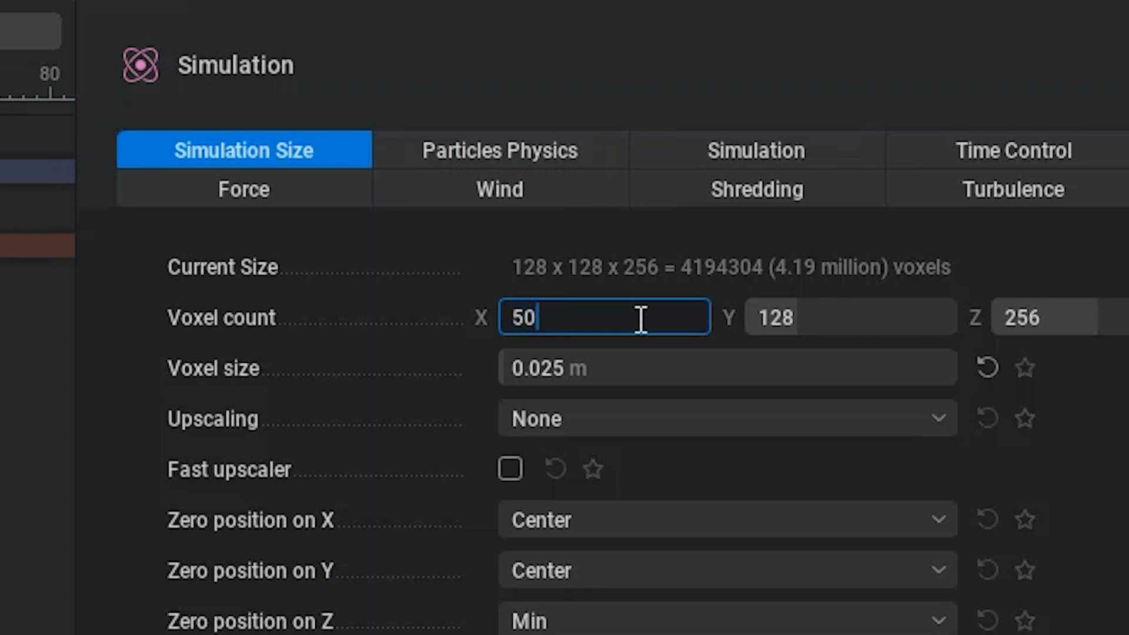
# Step: Set the Simulation's voxel count to 500 in X and 400 in Y, applying the new resolution for each
pyautogui.write('0')
pyautogui.press('Return')
pyautogui.click(671, 521)
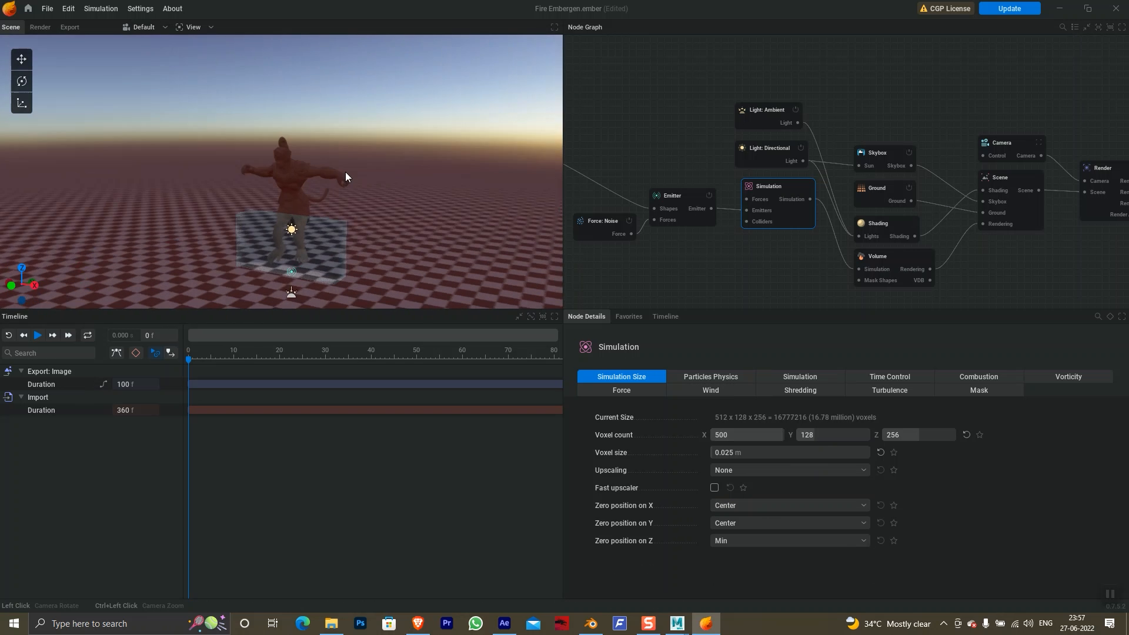
pyautogui.moveTo(345, 172); pyautogui.dragTo(348, 215)
pyautogui.click(824, 435)
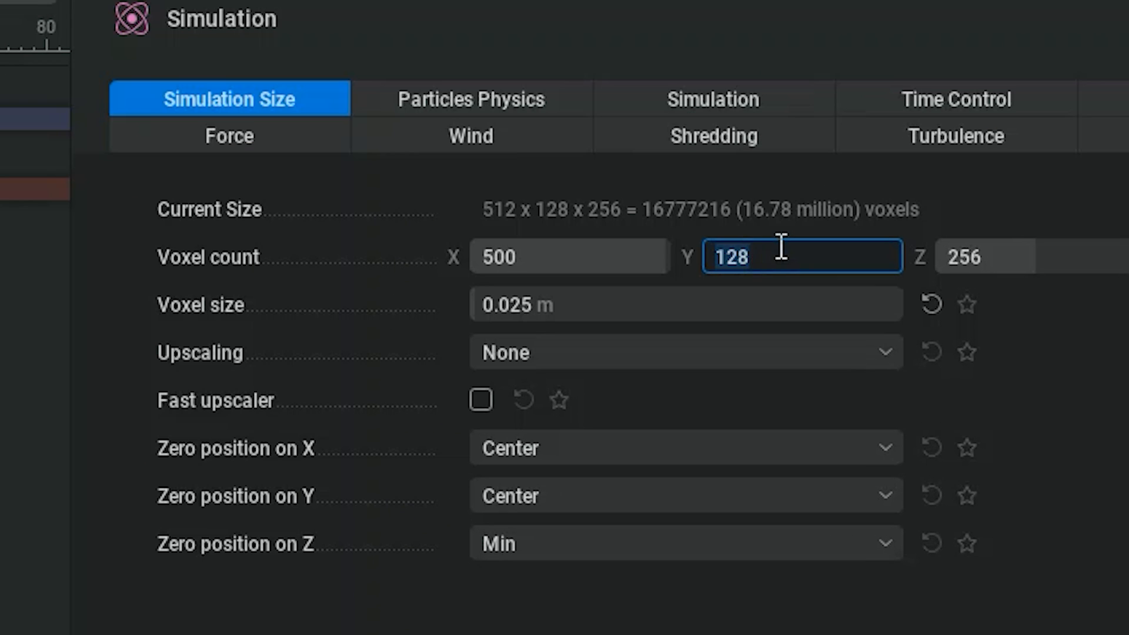
pyautogui.write('400')
pyautogui.press('Return')
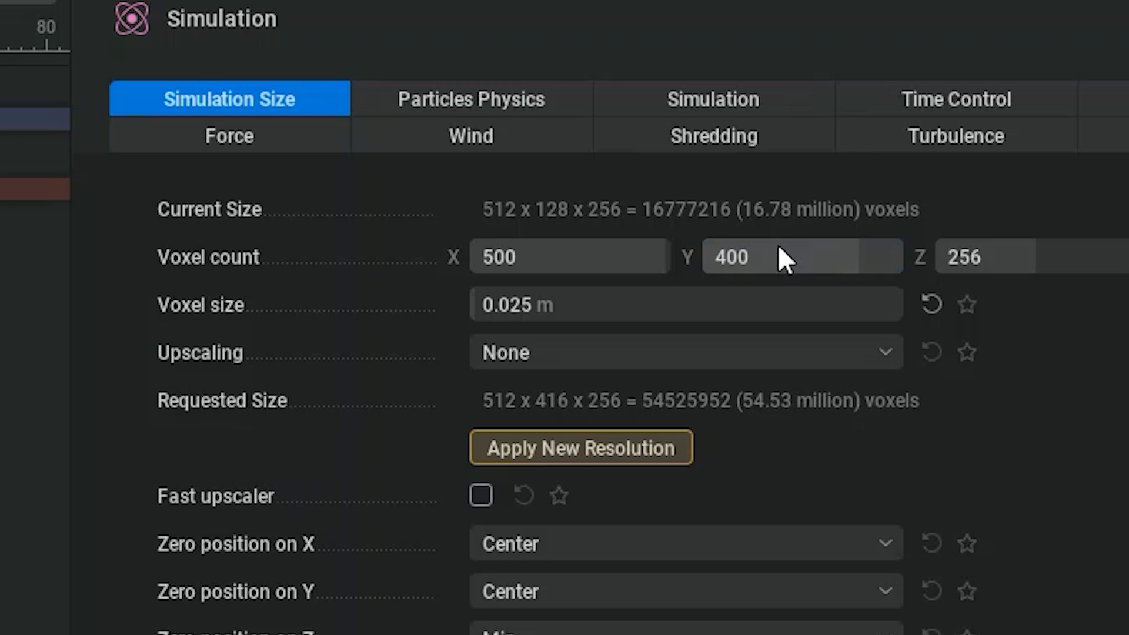
pyautogui.click(596, 450)
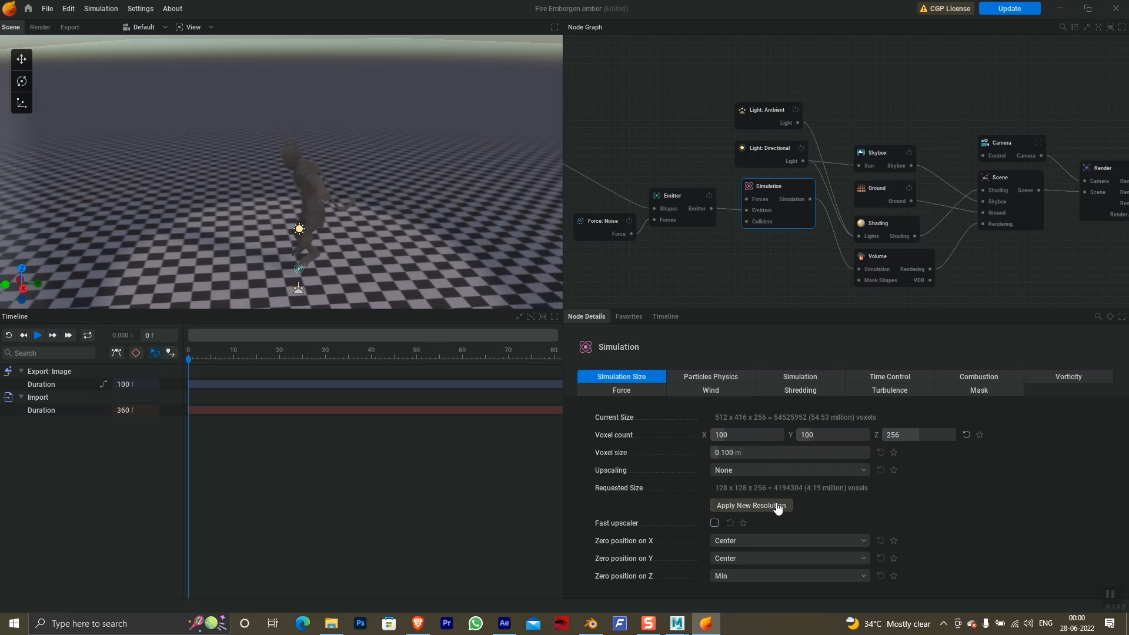
# Step: Apply the Simulation resolution of 100 × 100 × 256 voxels at 0.1 m voxel size and open the Export: Image node's settings
pyautogui.click(778, 507)
pyautogui.click(778, 507)
pyautogui.moveTo(351, 207); pyautogui.dragTo(449, 214)
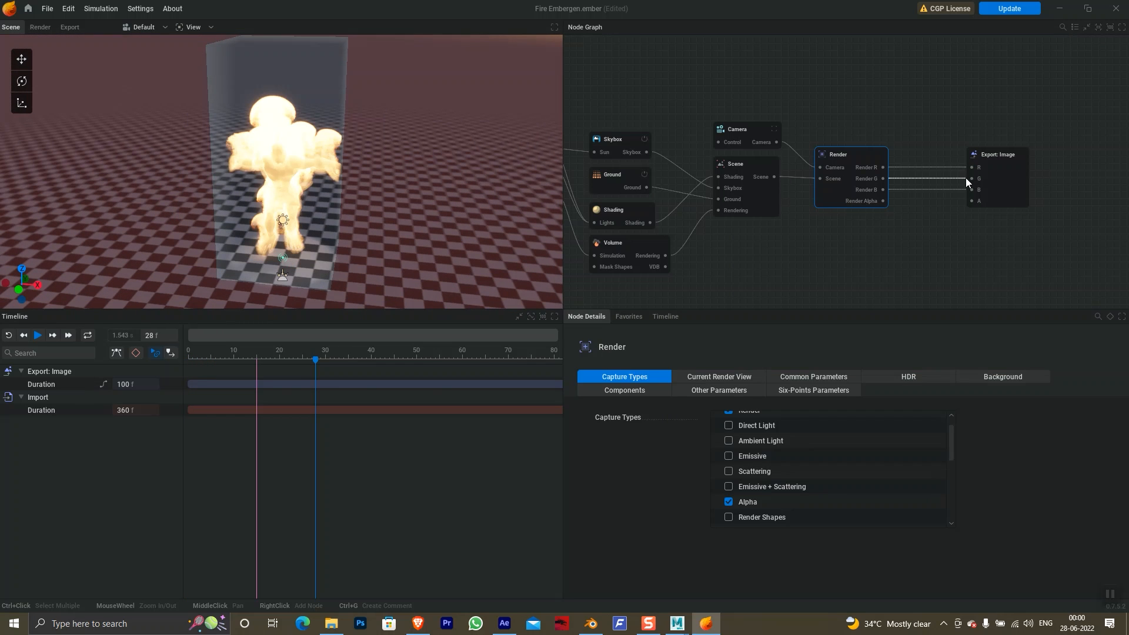
pyautogui.click(988, 184)
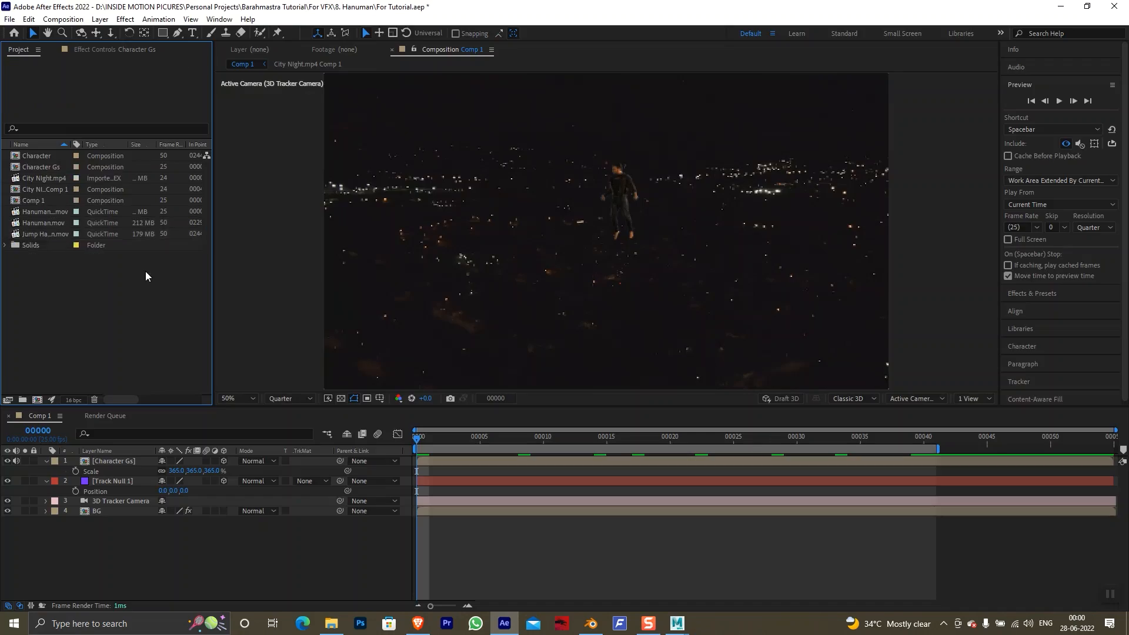
# Step: Switch to After Effects, open the Hanuman Model Render folder for import, and scale down the Hanuman sequence layer in Comp 1
pyautogui.doubleClick(146, 273)
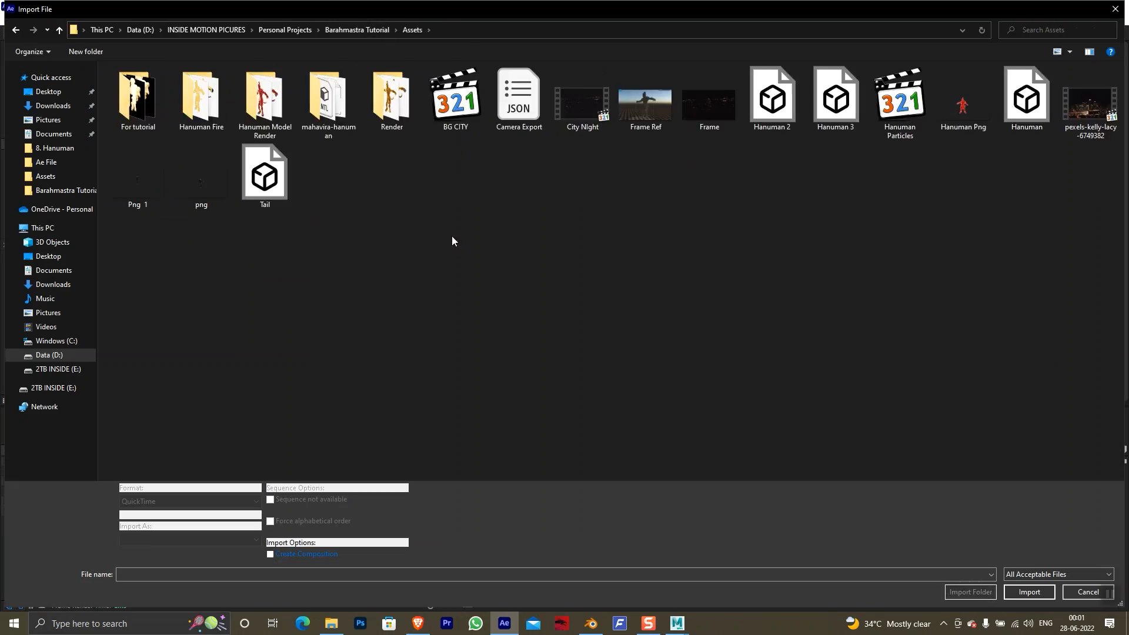
pyautogui.doubleClick(265, 101)
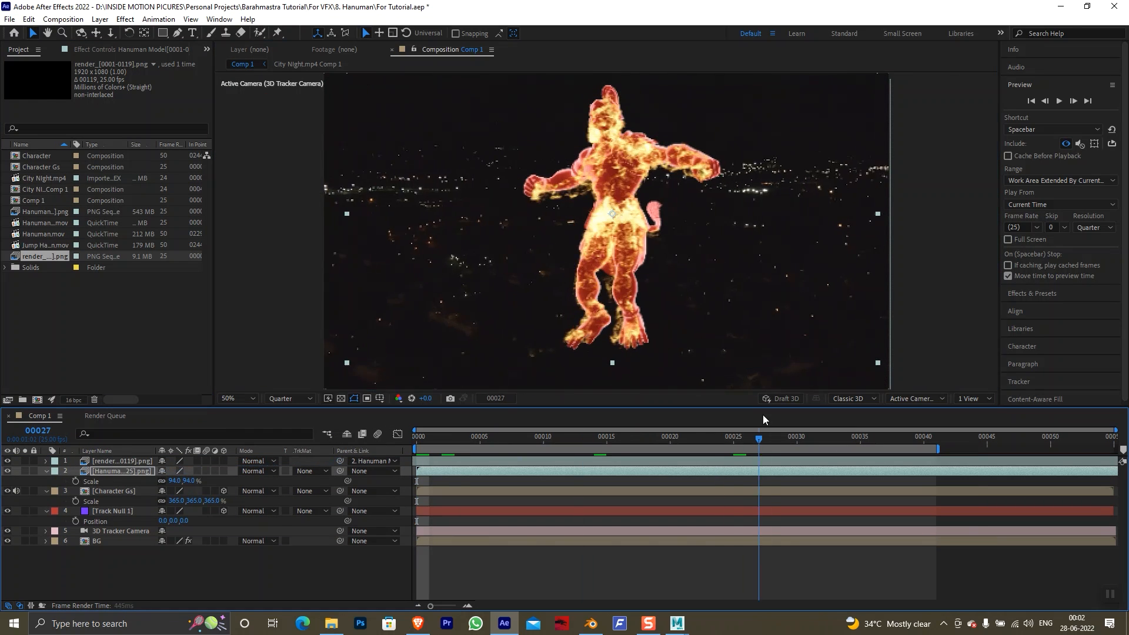
pyautogui.press(',')
pyautogui.moveTo(174, 480); pyautogui.dragTo(155, 478)
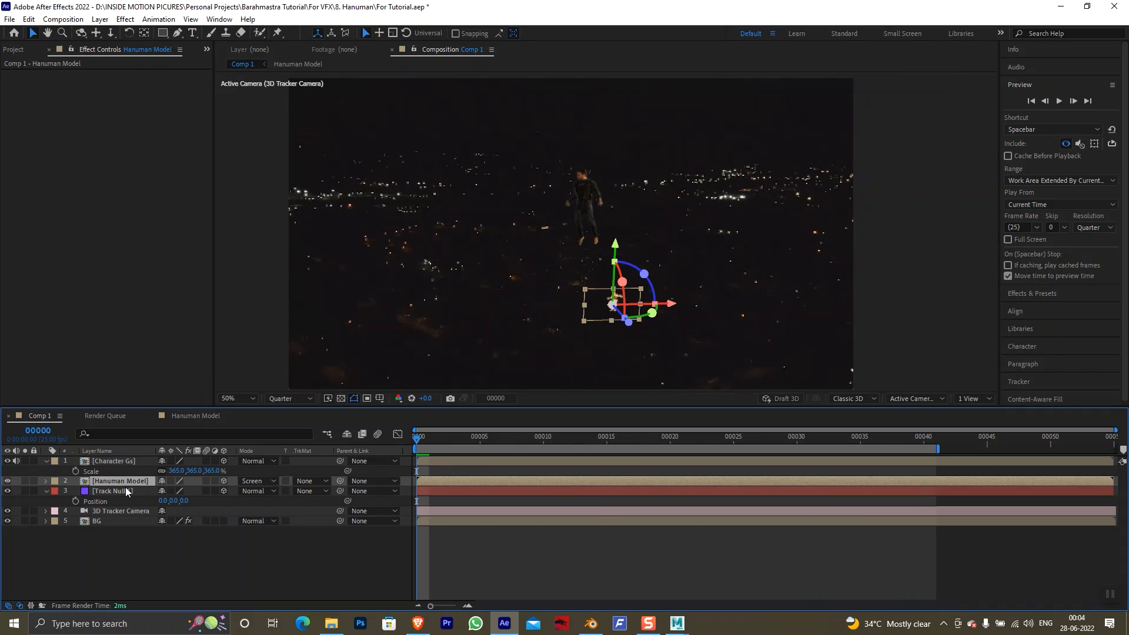
# Step: Copy the Position of Track Null 1 onto the Hanuman Model layer
pyautogui.click(288, 394)
pyautogui.press('p')
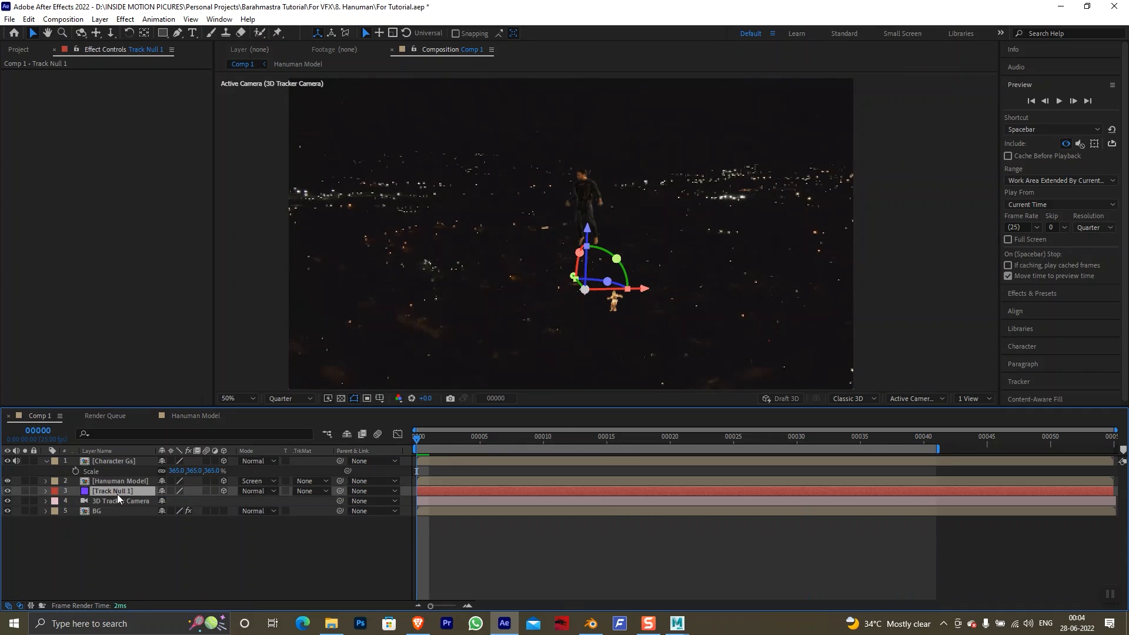
pyautogui.press('p')
pyautogui.click(116, 502)
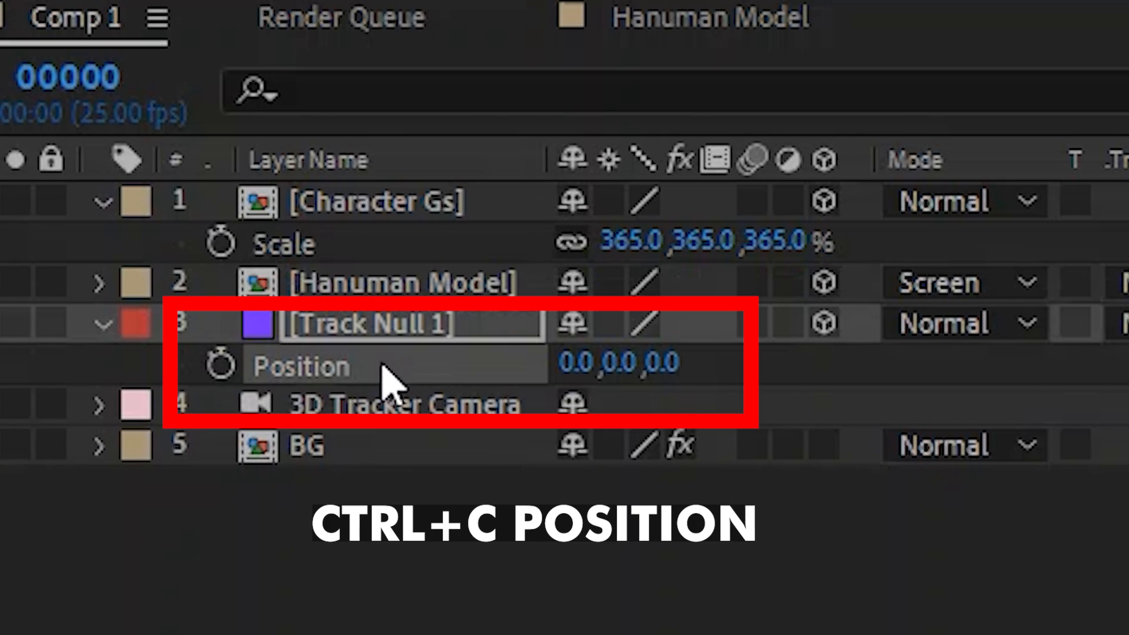
pyautogui.click(461, 290)
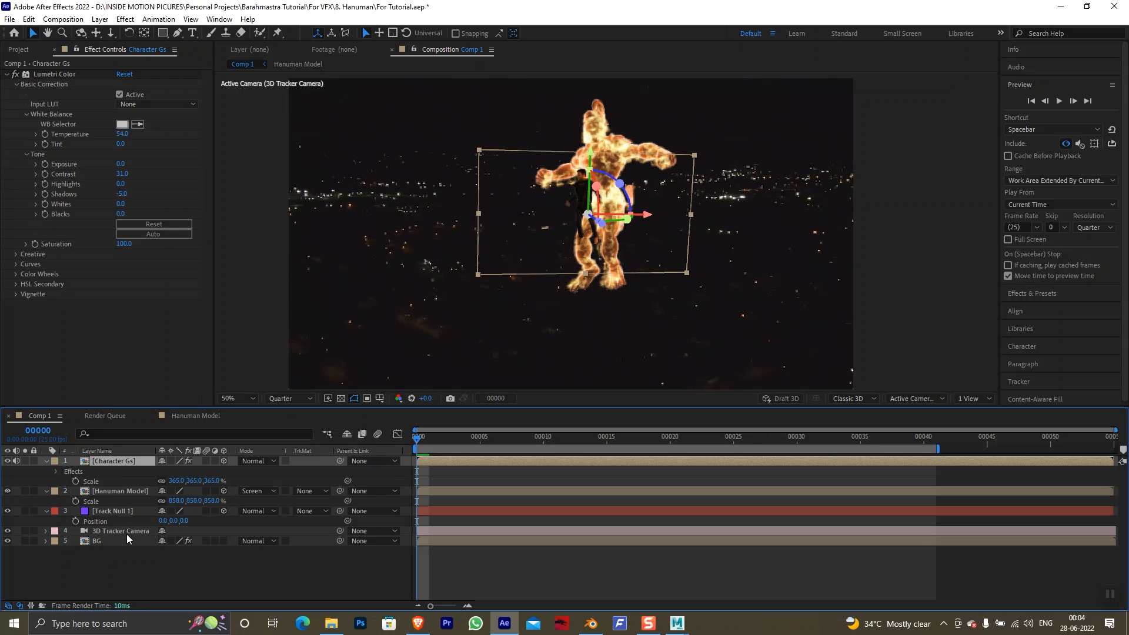
# Step: Duplicate the BG layer and move the copy to the top of the layer stack
pyautogui.click(124, 538)
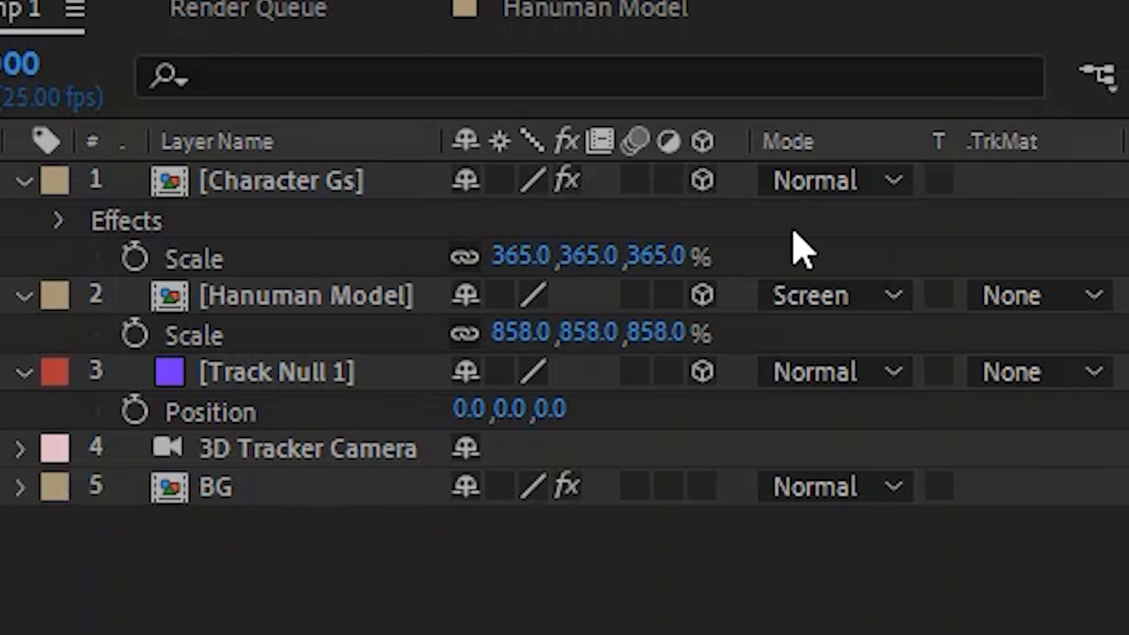
pyautogui.click(115, 542)
pyautogui.hotkey('ctrl', 'd')
pyautogui.moveTo(232, 496); pyautogui.dragTo(325, 194)
# Step: Duplicate the Character Gs layer, place it directly above BG 2, and use it as BG 2's Alpha Inverted Matte
pyautogui.hotkey('ctrl', 'd')
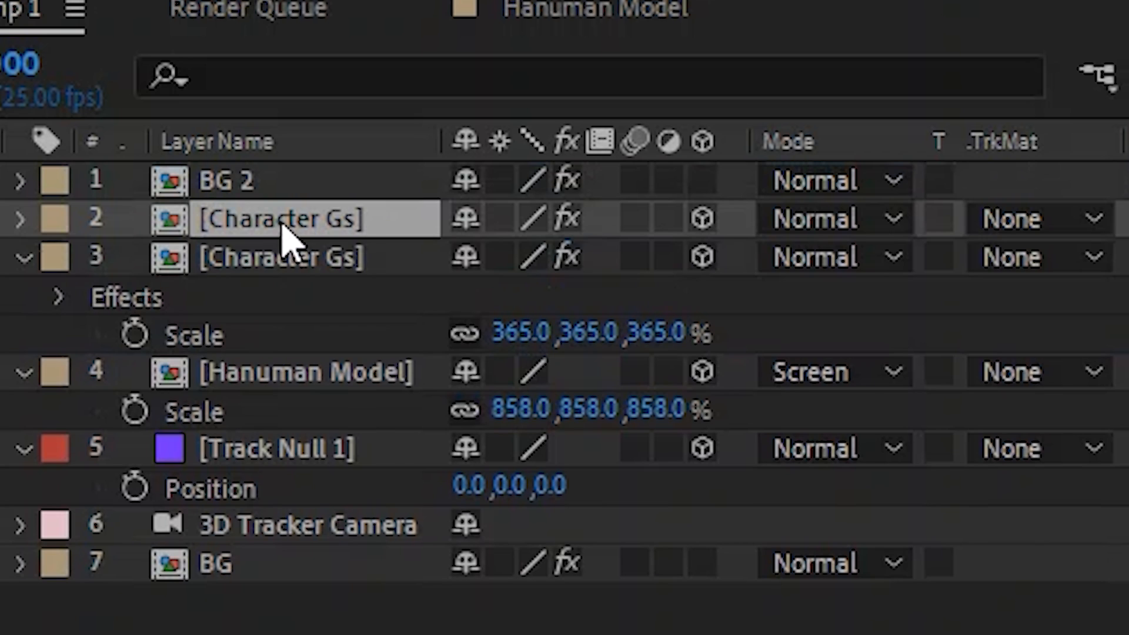
pyautogui.click(1013, 228)
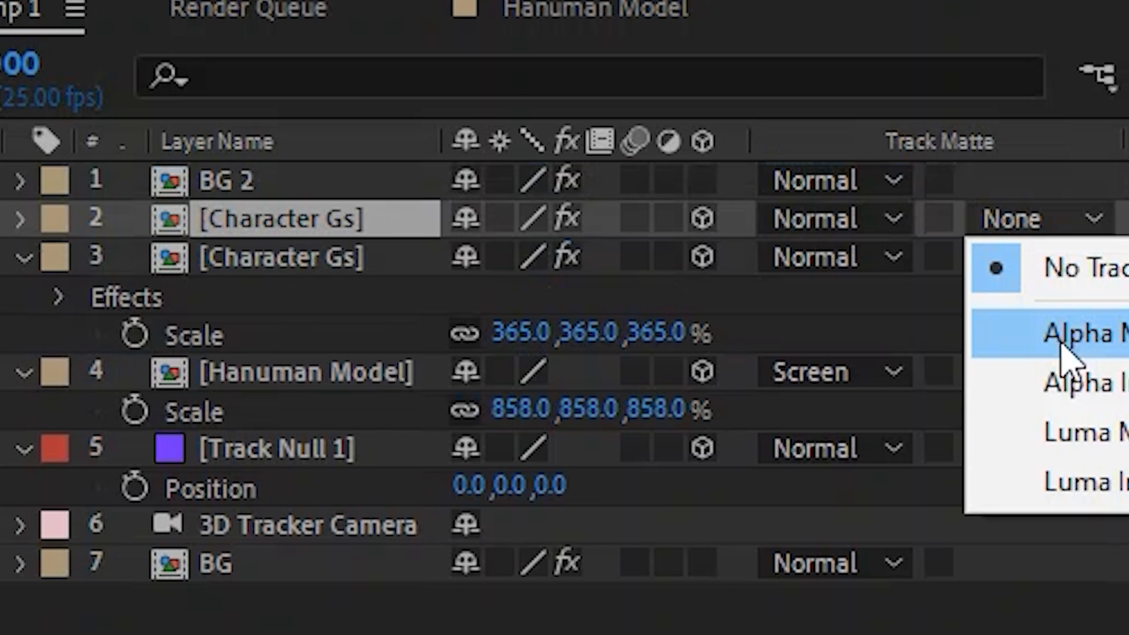
pyautogui.click(271, 194)
pyautogui.moveTo(273, 197); pyautogui.dragTo(274, 247)
pyautogui.click(848, 222)
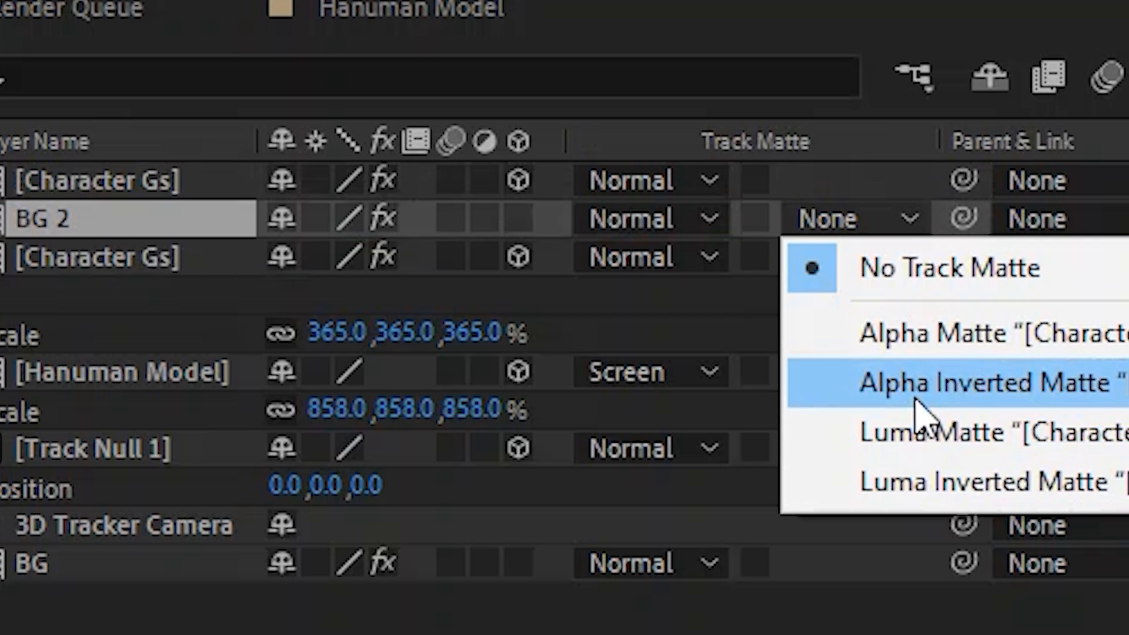
pyautogui.click(941, 416)
# Step: Pre-compose the upper Character Gs layer and BG 2 together into a composition named Lightwrap
pyautogui.keyDown('shift'); pyautogui.click(129, 323); pyautogui.keyUp('shift')
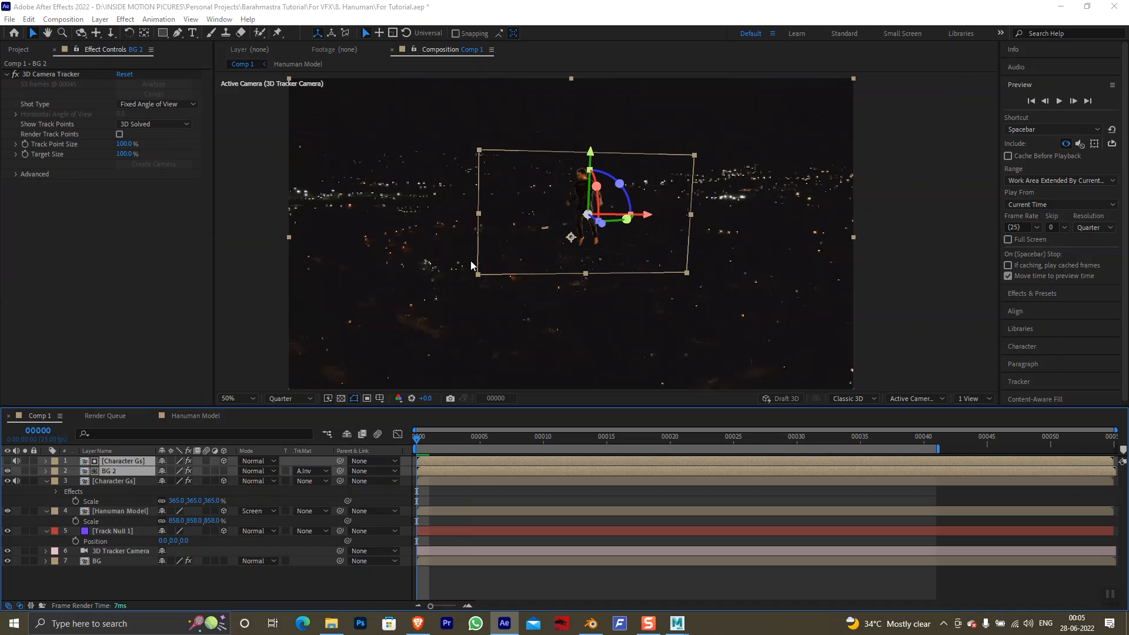
pyautogui.hotkey('ctrl', 'shift', 'c')
pyautogui.press('BackSpace')
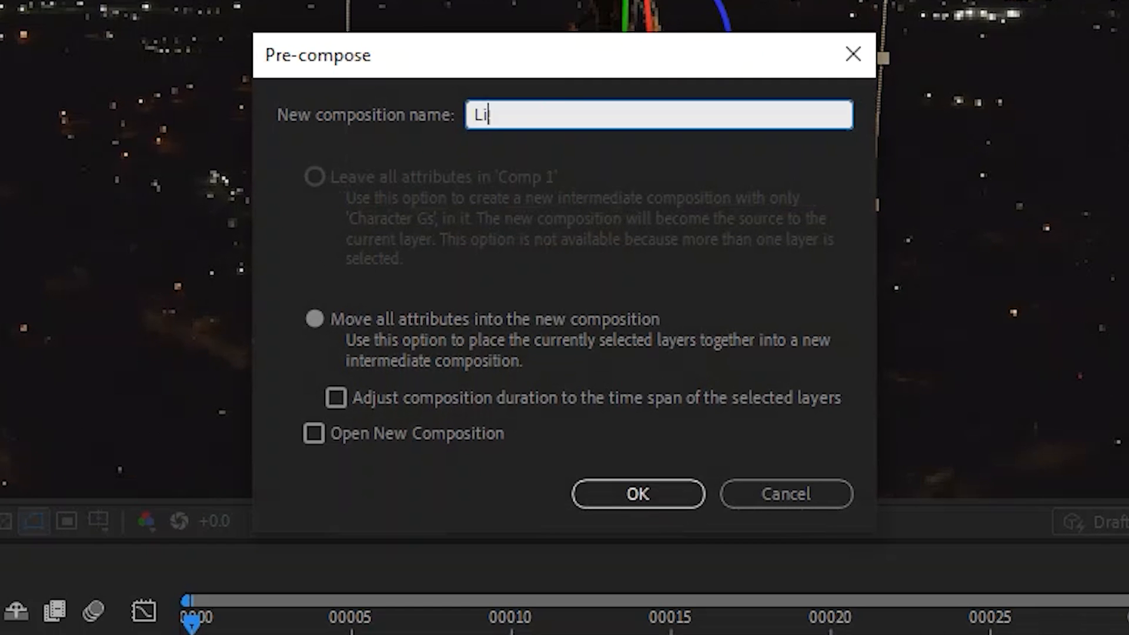
pyautogui.write('Lightwrap')
pyautogui.press('Return')
# Step: Apply Gaussian Blur to the Lightwrap layer with a Blurriness of about 24.3
pyautogui.hotkey('ctrl', 'space')
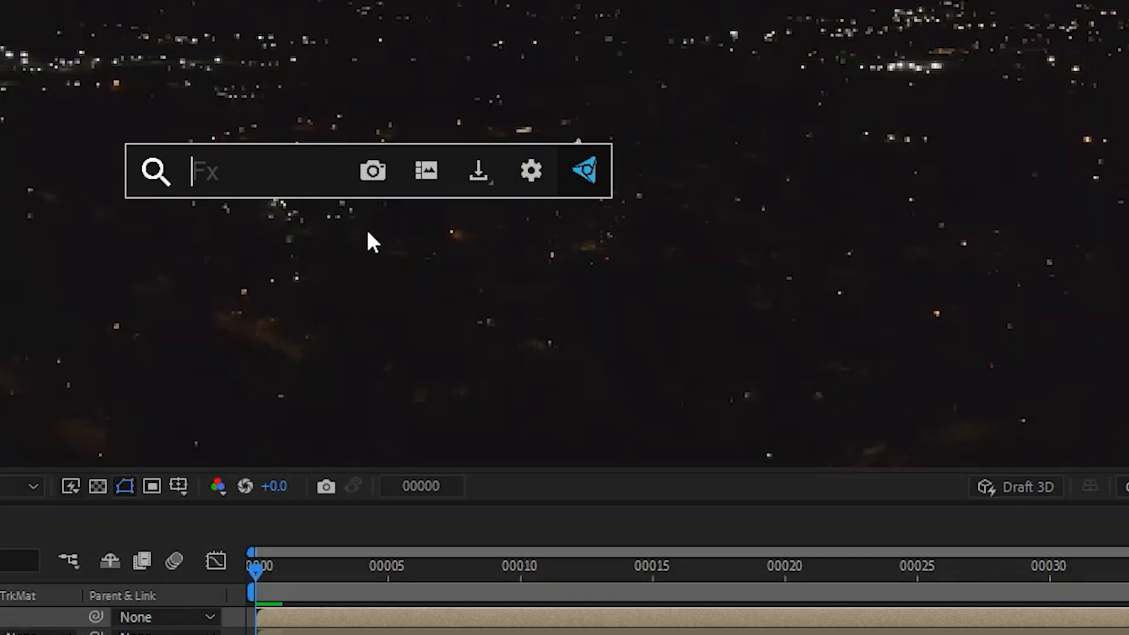
pyautogui.write('gau')
pyautogui.press('Down')
pyautogui.press('Return')
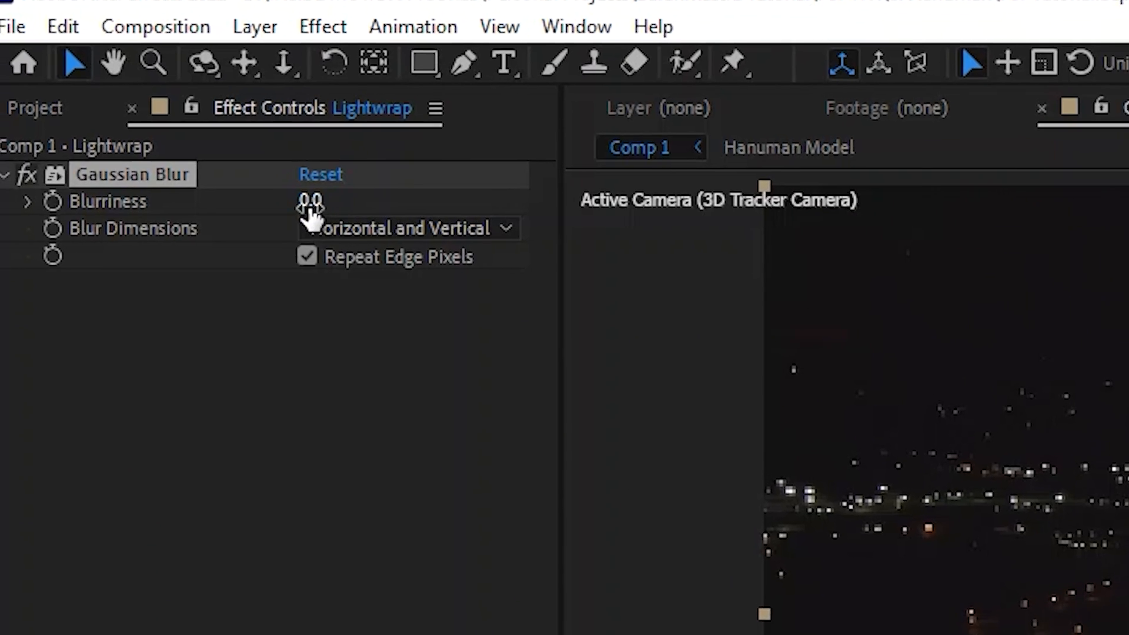
pyautogui.moveTo(122, 84); pyautogui.dragTo(268, 100)
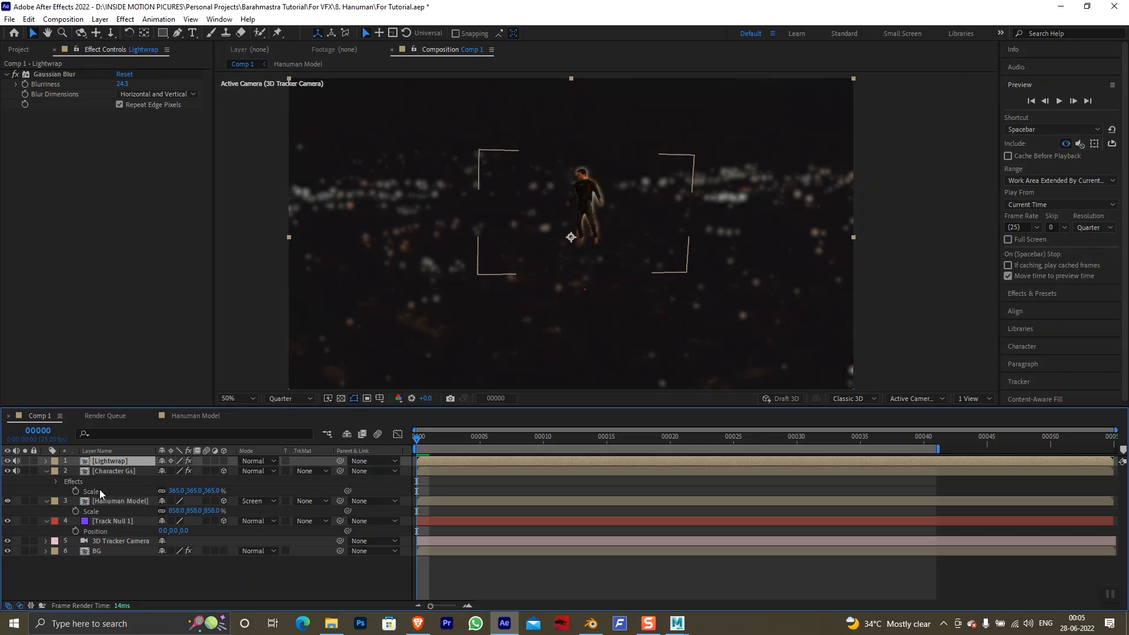
# Step: Duplicate the Character Gs layer, place the copy above Lightwrap, and use it as Lightwrap's Alpha Matte
pyautogui.click(109, 479)
pyautogui.click(135, 567)
pyautogui.hotkey('ctrl', 'd')
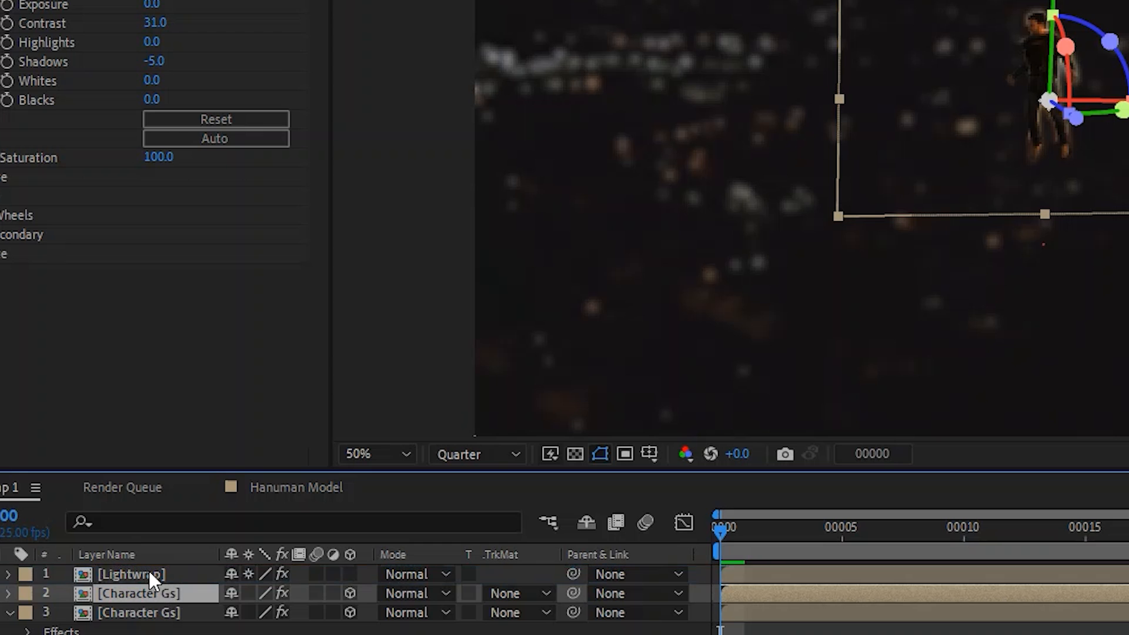
pyautogui.moveTo(149, 574); pyautogui.dragTo(132, 588)
pyautogui.click(505, 594)
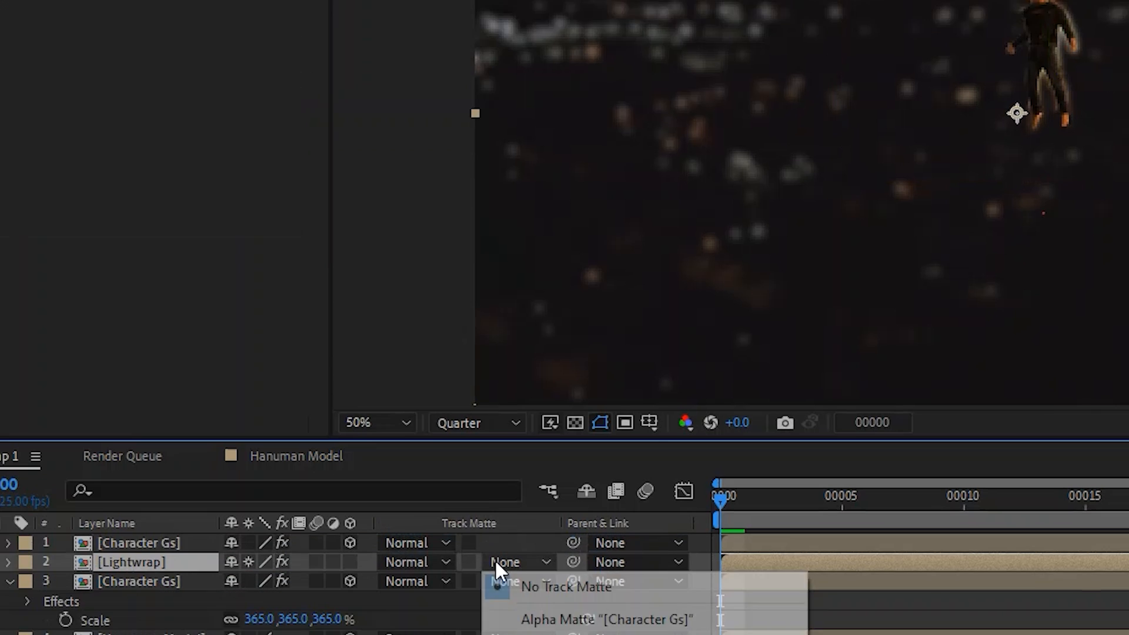
pyautogui.click(525, 494)
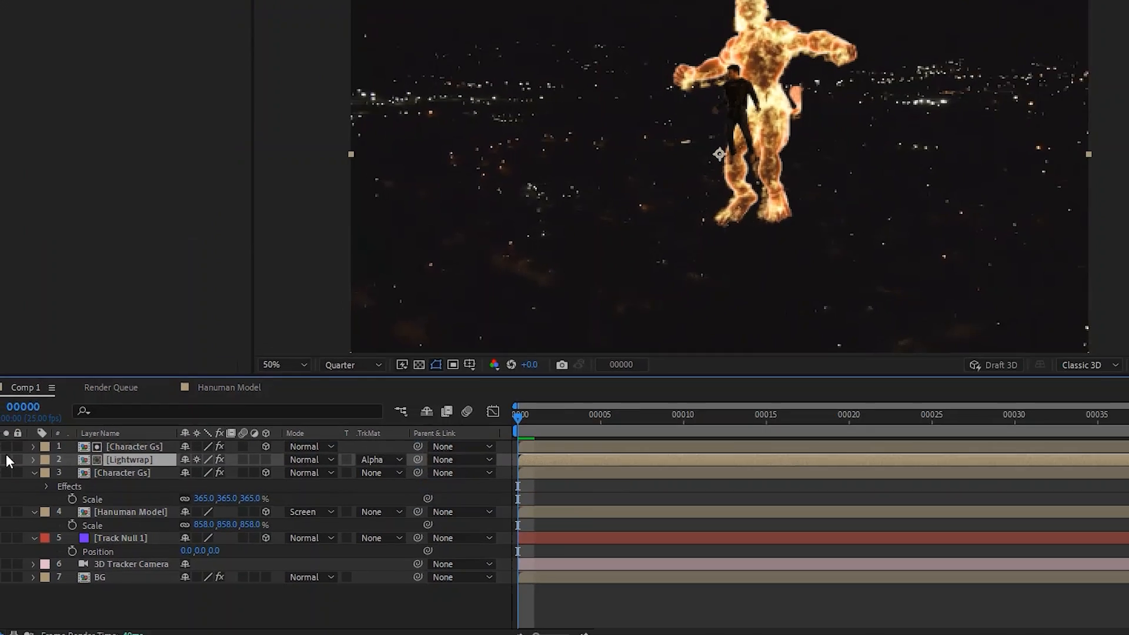
# Step: Solo the Lightwrap layer over the transparency grid at full resolution and reduce its Gaussian Blur Blurriness to about 13.3
pyautogui.click(25, 471)
pyautogui.scroll(4, 429, 244)
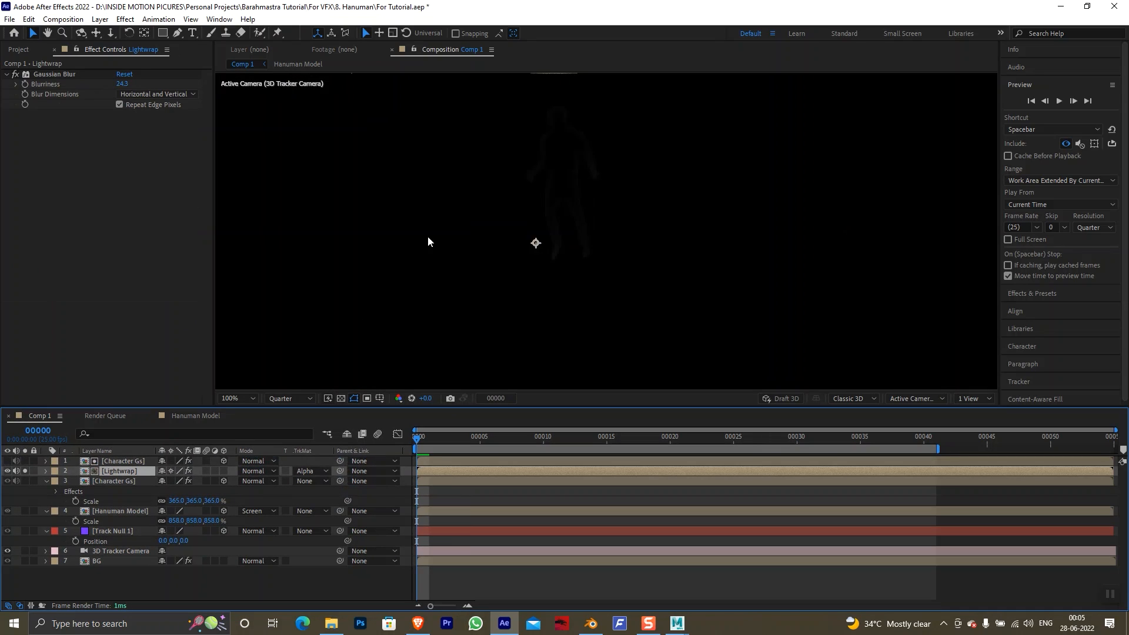
pyautogui.click(341, 398)
pyautogui.moveTo(419, 194); pyautogui.dragTo(452, 310)
pyautogui.moveTo(122, 84); pyautogui.dragTo(123, 138)
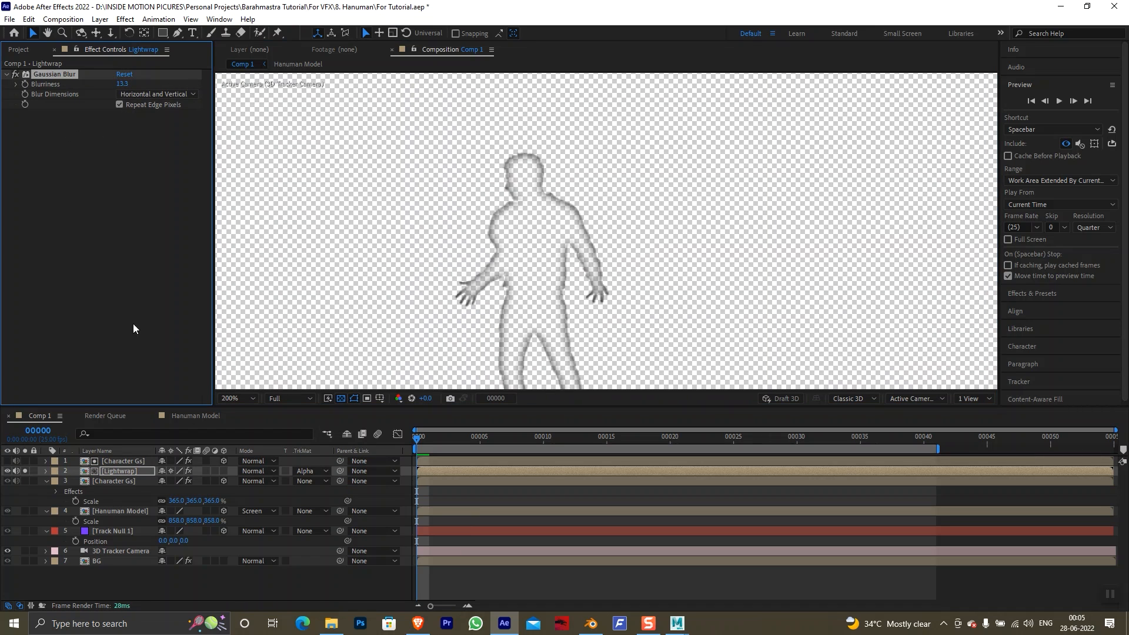
pyautogui.press(',')
# Step: Apply a Fill effect to the Lightwrap layer and choose its fill color
pyautogui.hotkey('ctrl', 'space')
pyautogui.write('fill')
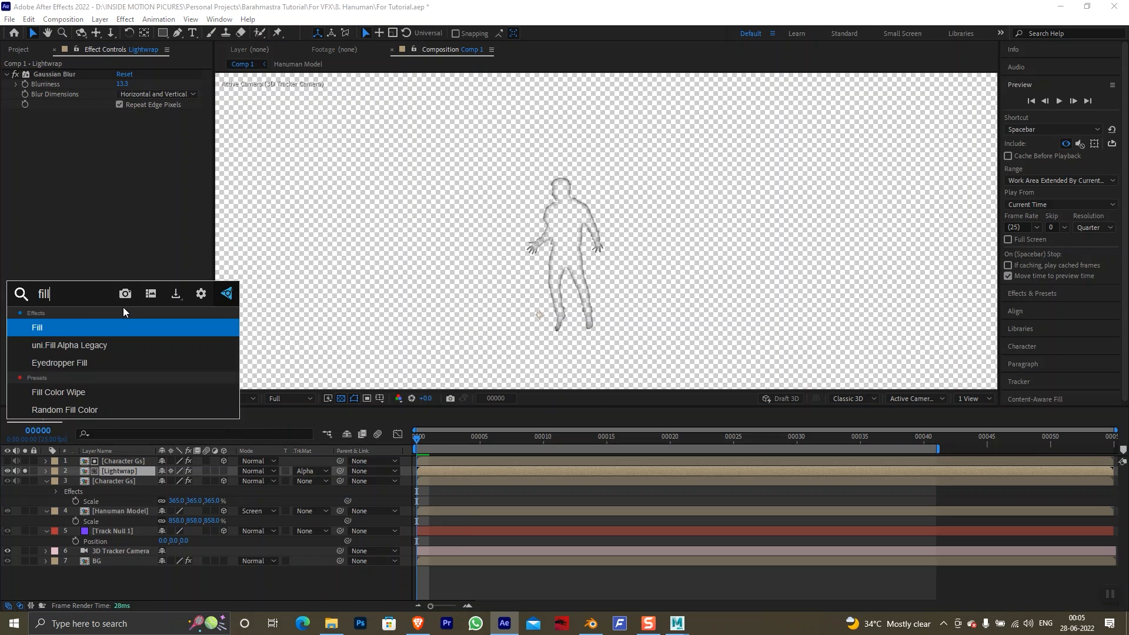
pyautogui.press('Return')
pyautogui.click(122, 144)
pyautogui.click(768, 496)
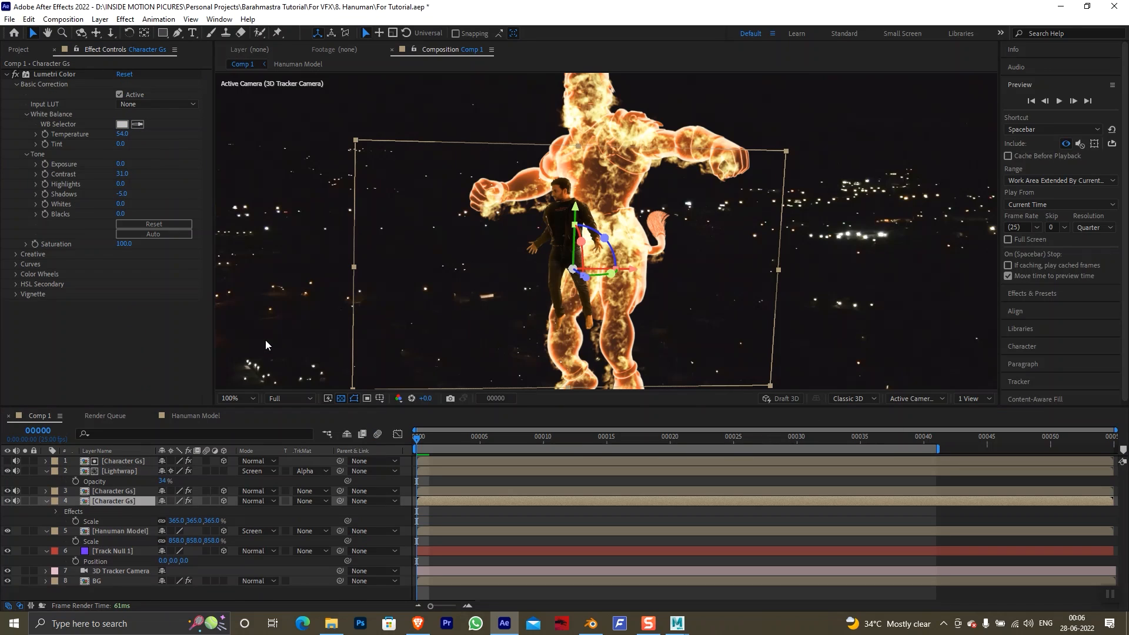
# Step: Apply CC Radial Fast Blur to the lower Character Gs copy and place its Center at about 776.2, 869.5
pyautogui.click(141, 308)
pyautogui.hotkey('ctrl', 'space')
pyautogui.write('cc rad')
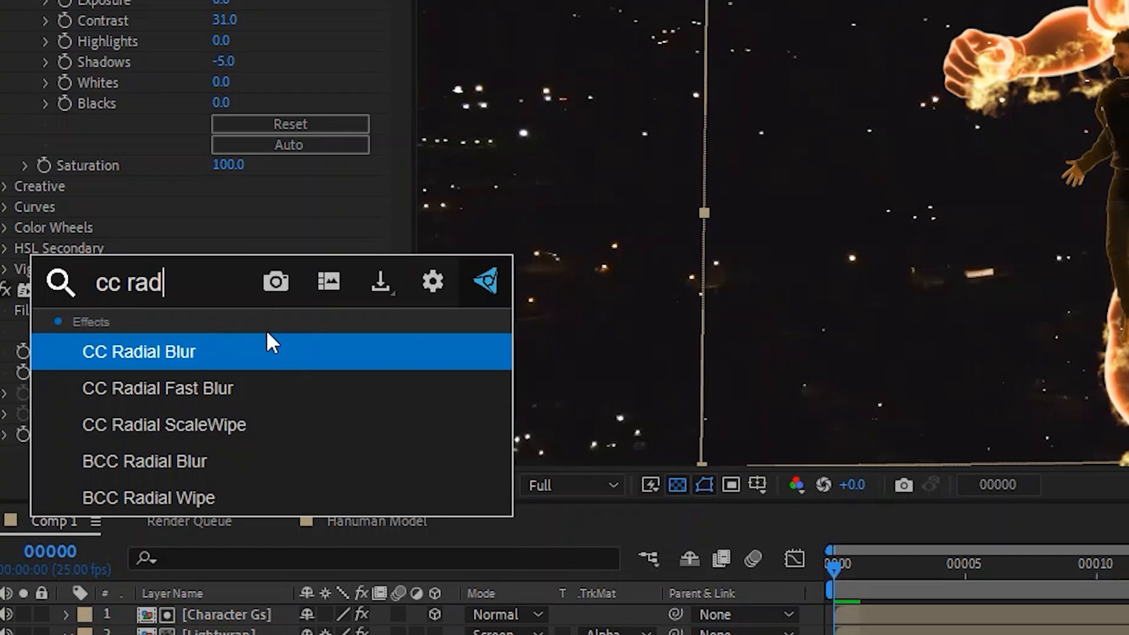
pyautogui.click(254, 385)
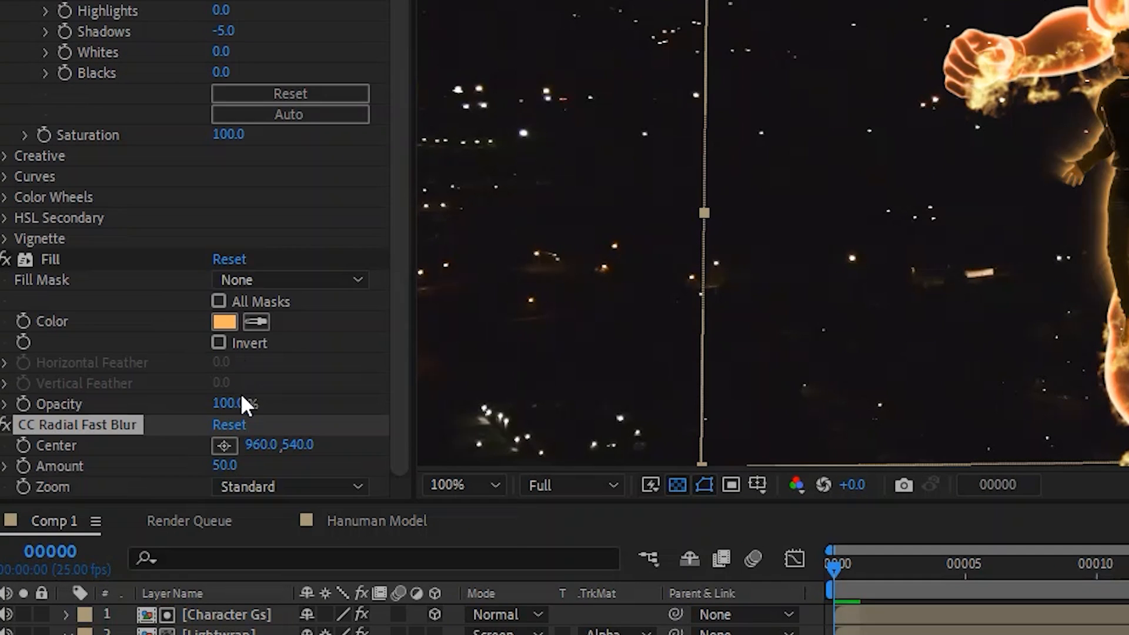
pyautogui.scroll(-1, 925, 230)
pyautogui.scroll(1, 962, 205)
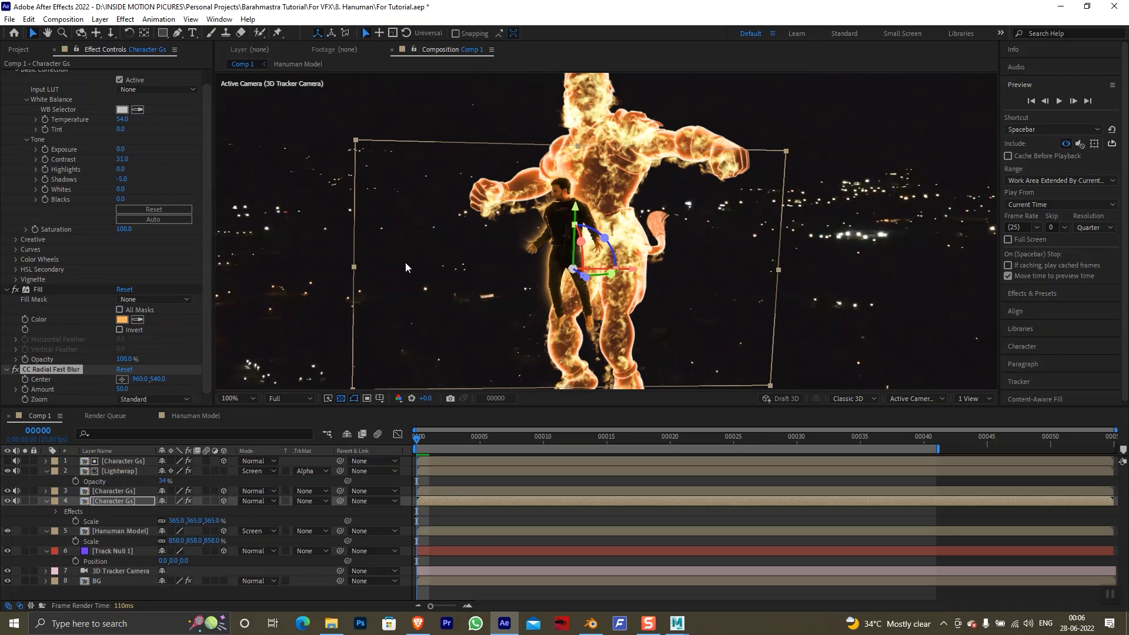
pyautogui.click(121, 379)
pyautogui.click(528, 335)
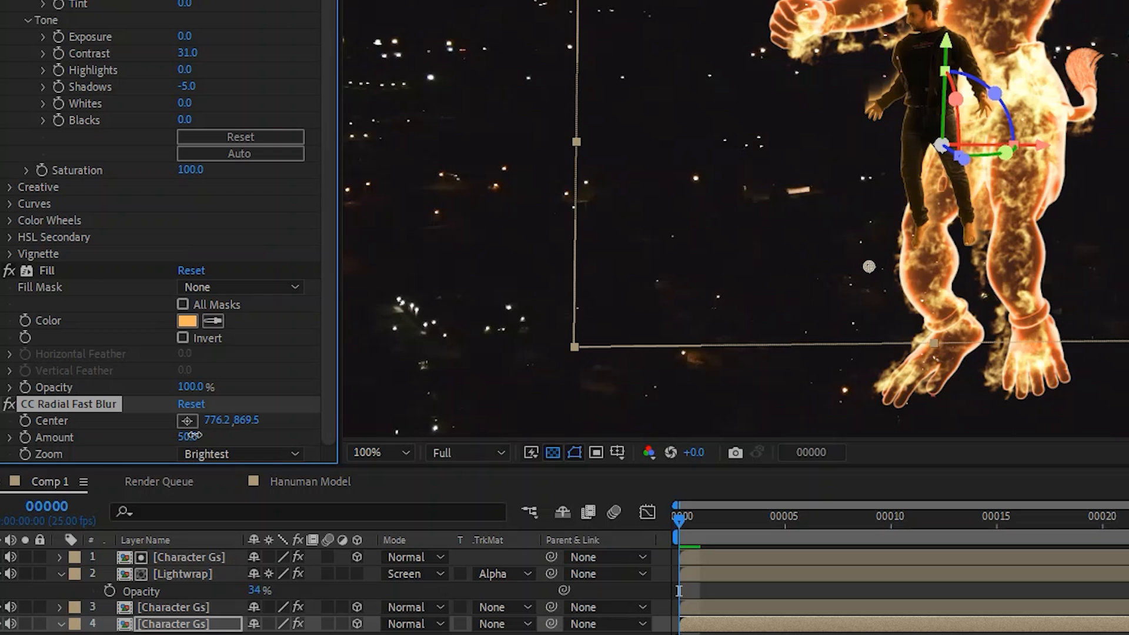
# Step: Set the CC Radial Fast Blur Amount to 94, its Center to about 974.9, 956.2, and its Zoom to Brightest
pyautogui.moveTo(195, 435); pyautogui.dragTo(220, 435)
pyautogui.moveTo(870, 267); pyautogui.dragTo(941, 296)
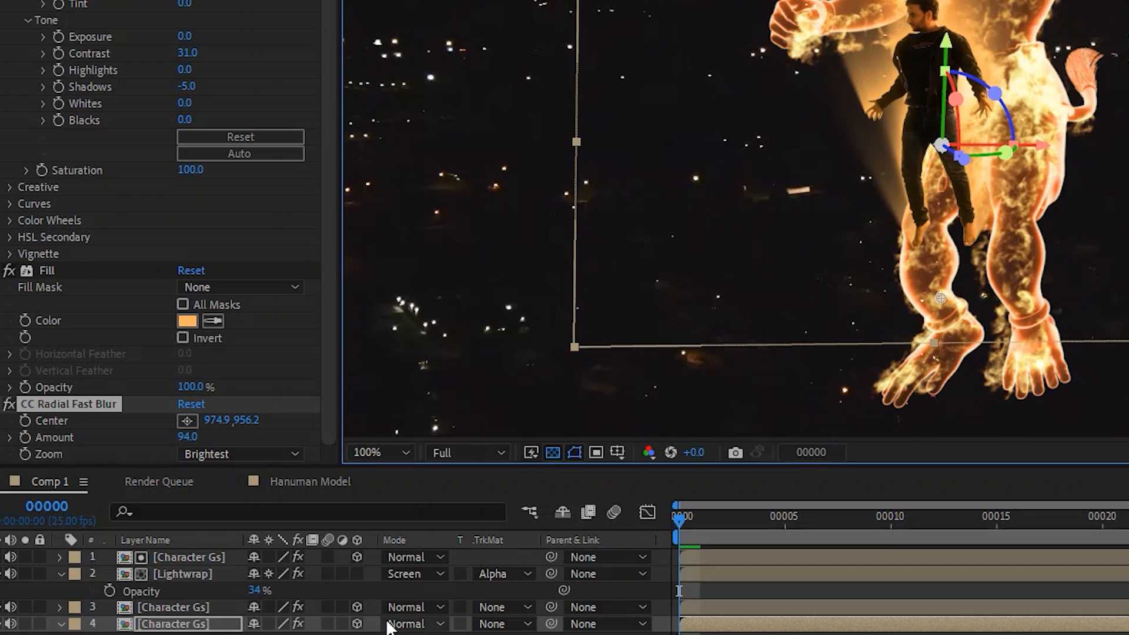
pyautogui.click(420, 625)
pyautogui.press('Escape')
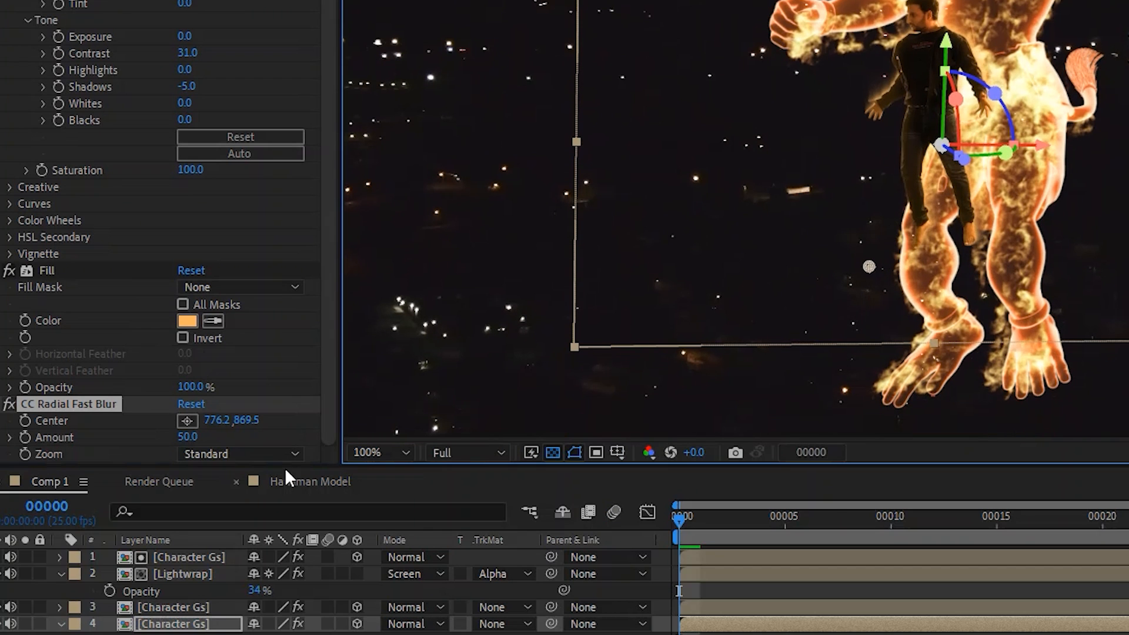
pyautogui.click(284, 454)
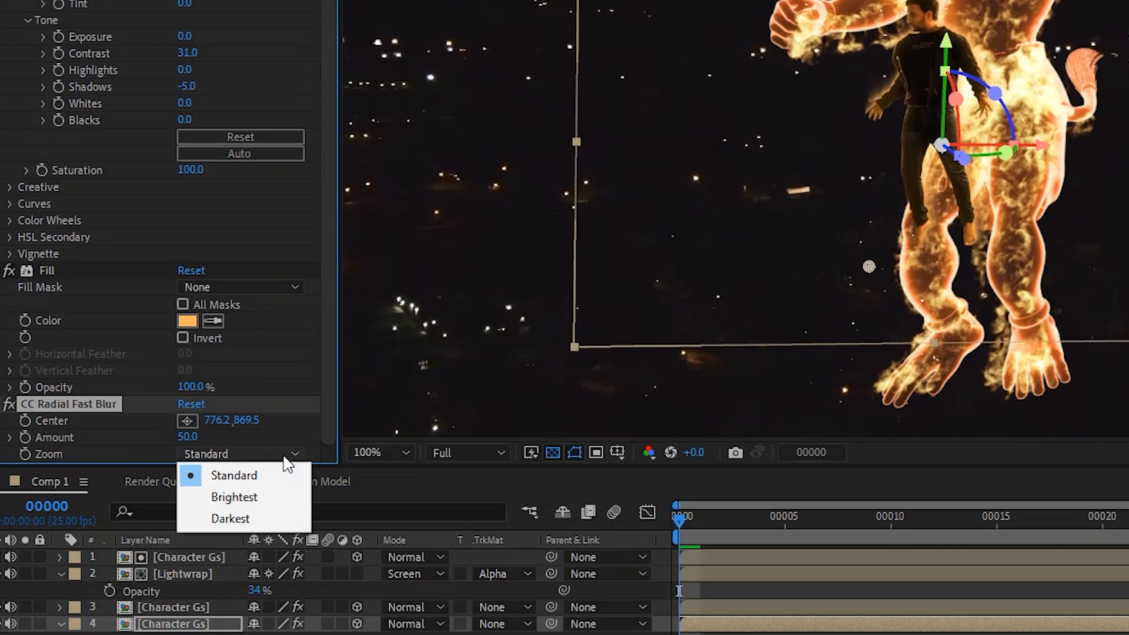
pyautogui.click(265, 497)
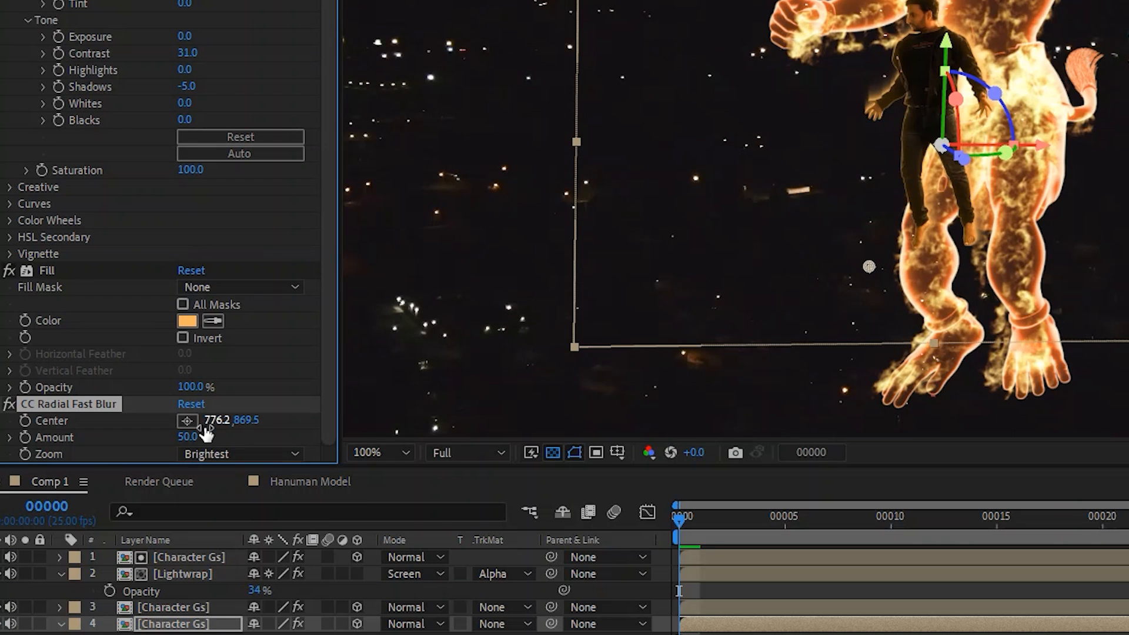
# Step: Draw a Pen tool mask over the upper light rays of the Light Glow layer, set it to Subtract, and feather its edge
pyautogui.click(184, 609)
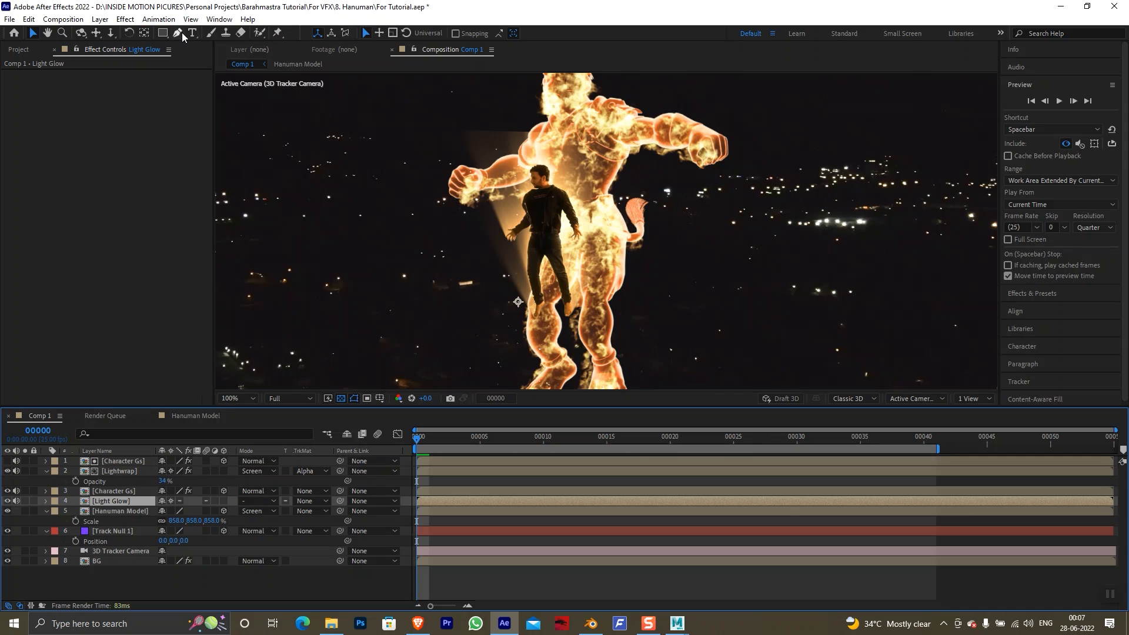
pyautogui.click(381, 185)
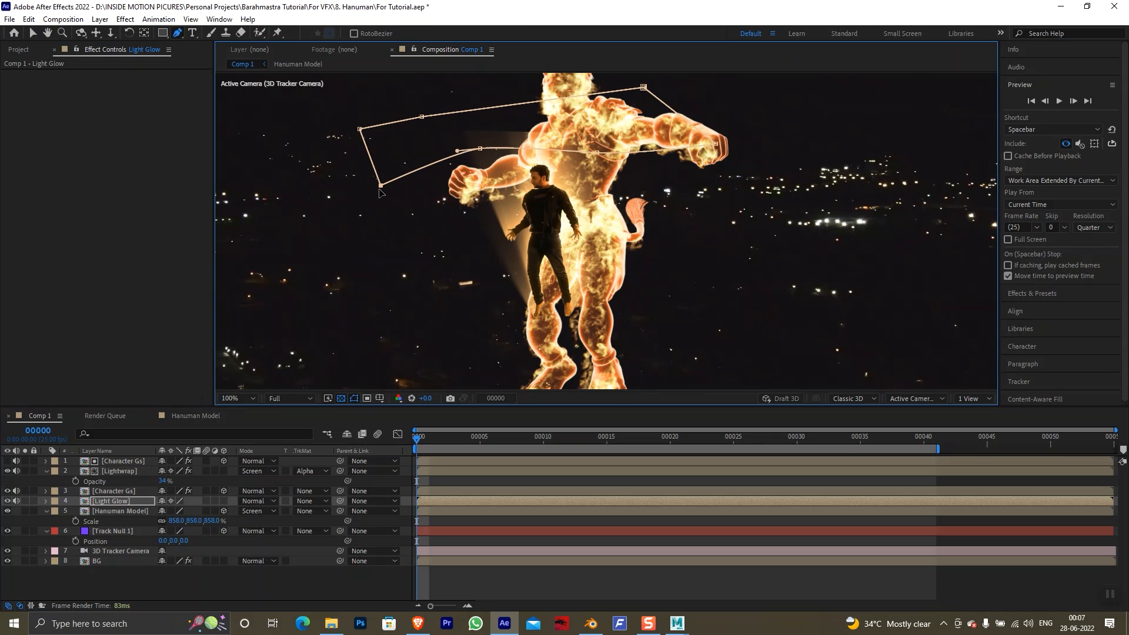
pyautogui.press('m')
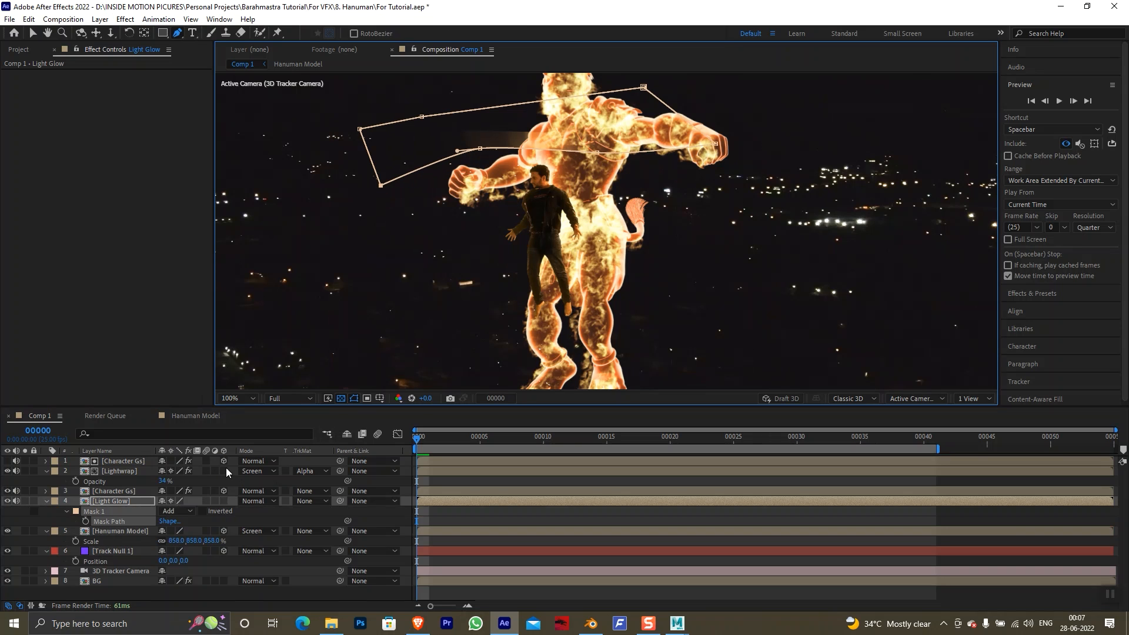
pyautogui.click(190, 511)
pyautogui.click(179, 550)
pyautogui.press('f')
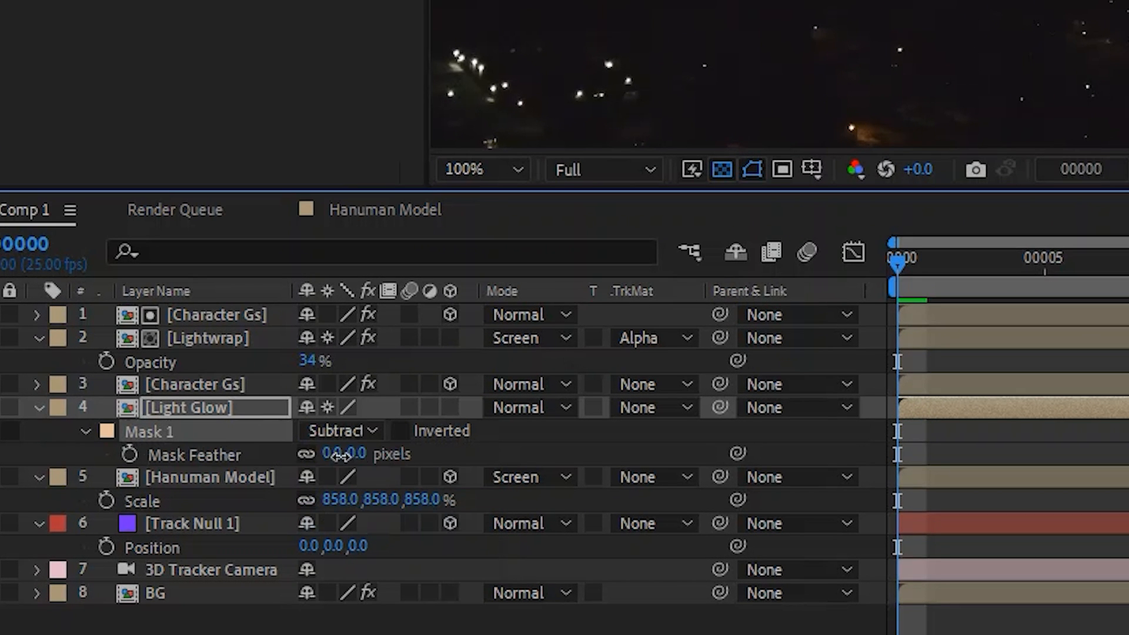
pyautogui.moveTo(340, 456); pyautogui.dragTo(448, 441)
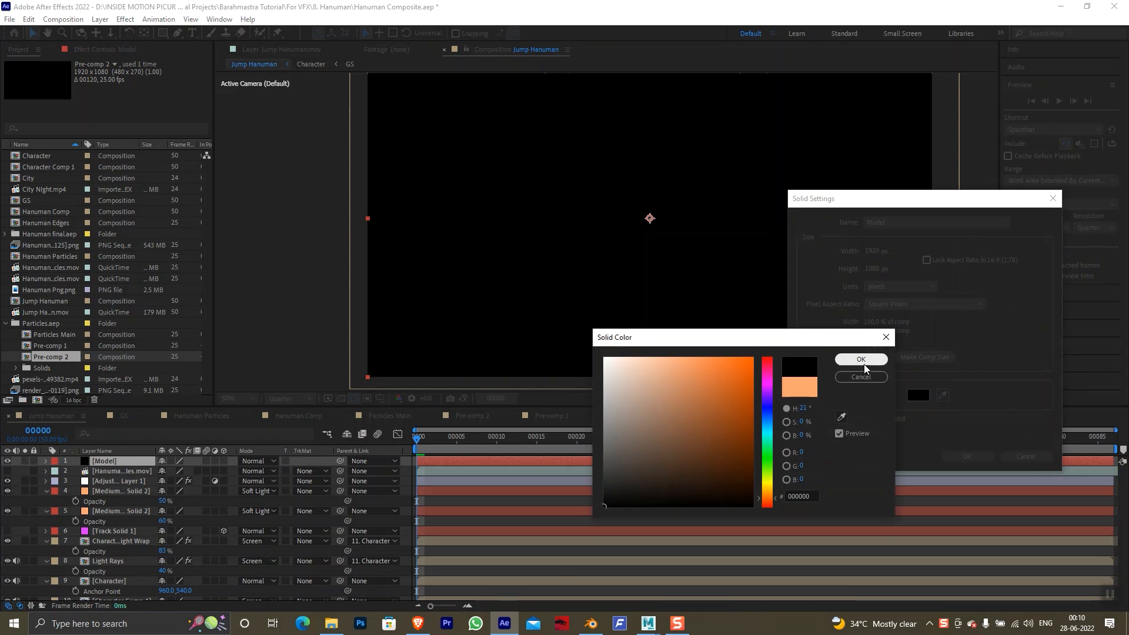
# Step: Finish the black 1920 × 1080 solid named Model in the Jump Hanuman composition and apply the Element effect to it
pyautogui.click(862, 361)
pyautogui.click(967, 456)
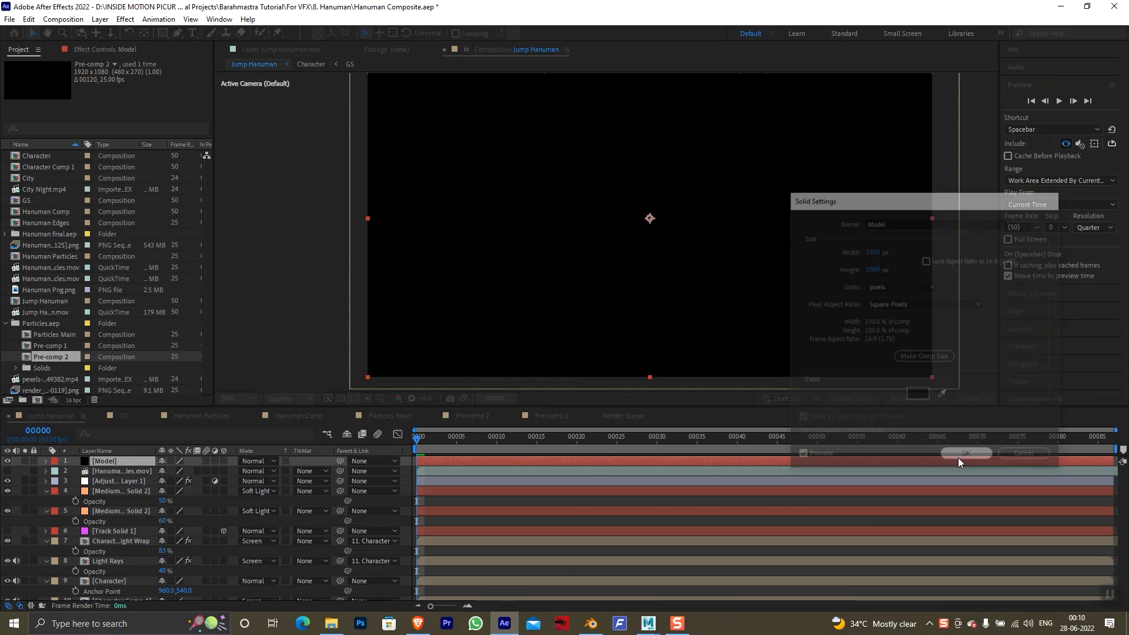
pyautogui.hotkey('ctrl', 'space')
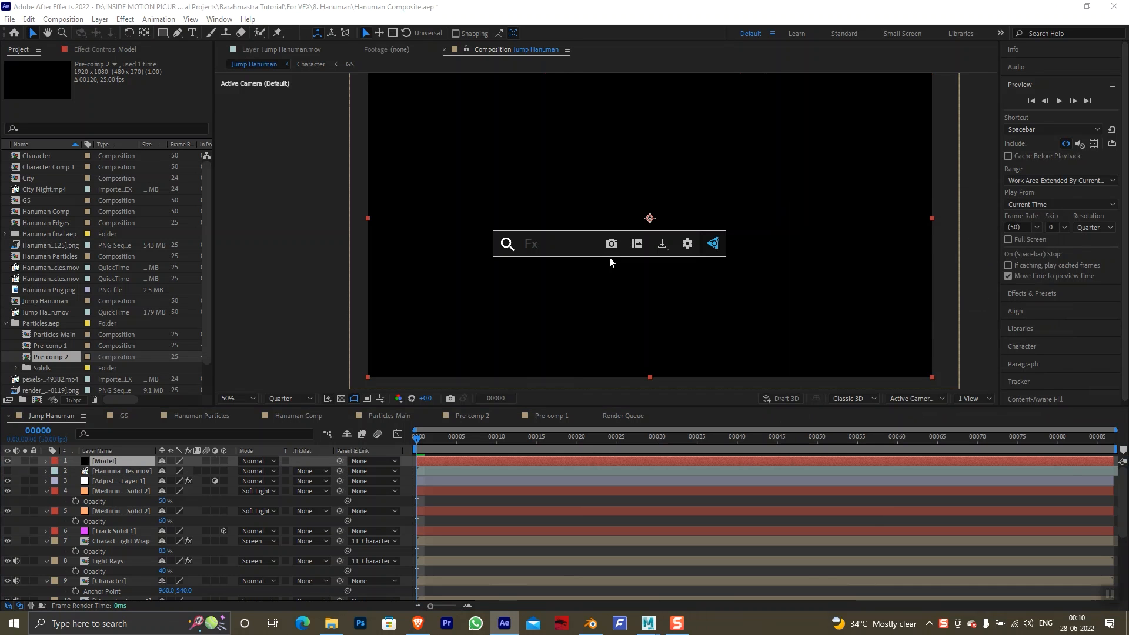
pyautogui.write('ele')
pyautogui.press('Return')
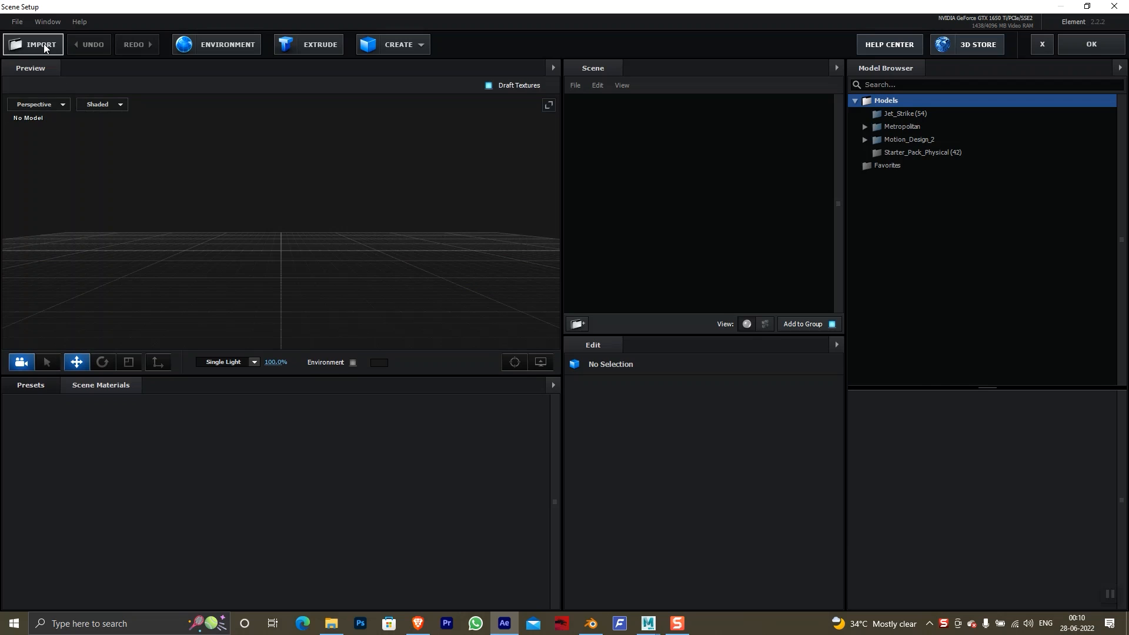
# Step: Import the Cyark_TuDuc.obj building model into the Element scene and set its Alignment to Bottom
pyautogui.click(44, 45)
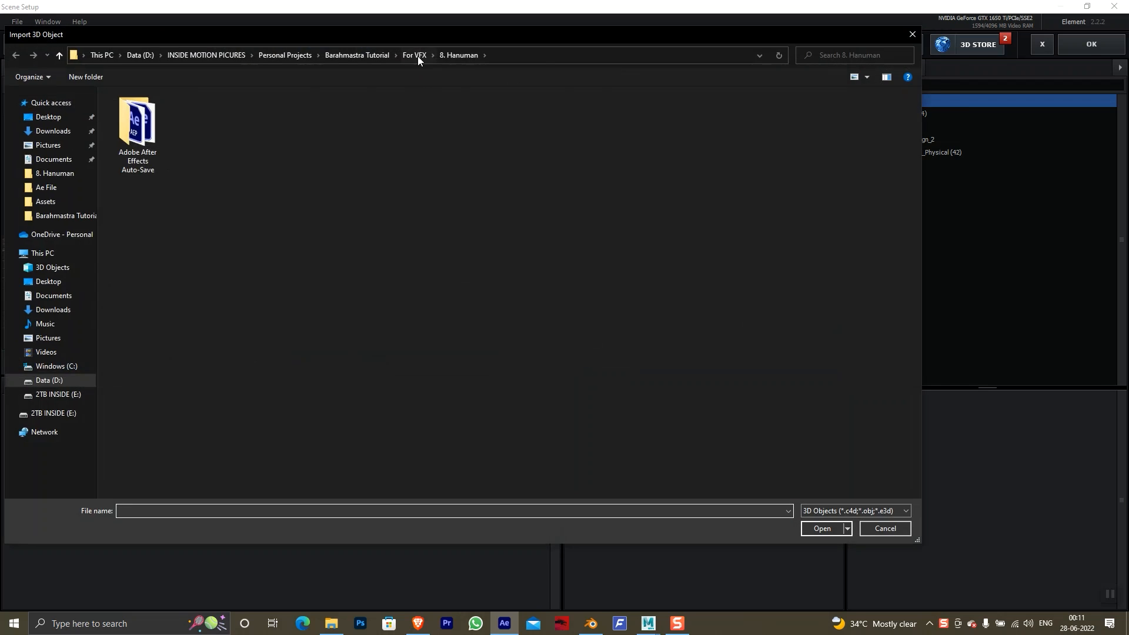
pyautogui.doubleClick(150, 138)
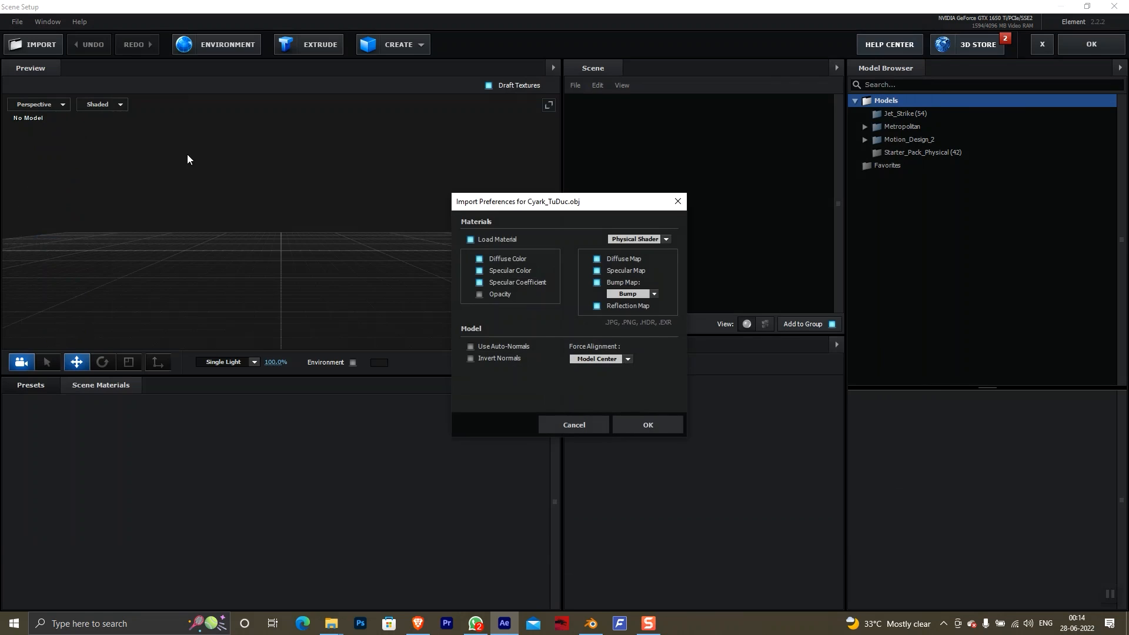
pyautogui.click(677, 431)
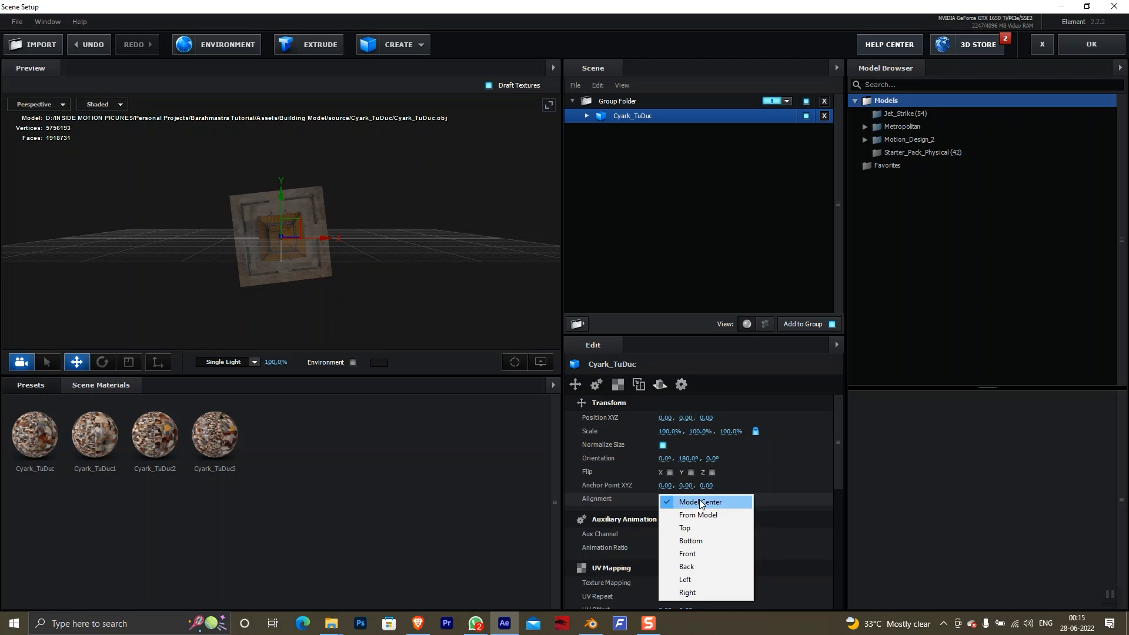
pyautogui.click(676, 545)
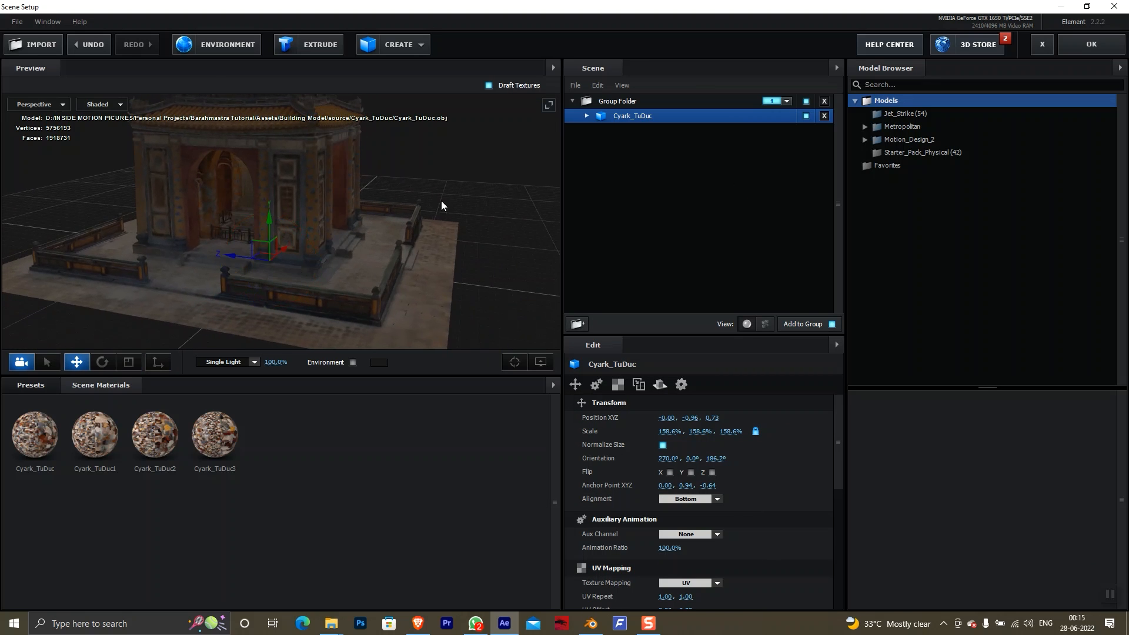
# Step: Accept the Element scene setup with the Cyark_TuDuc building and return to the composition
pyautogui.moveTo(489, 197); pyautogui.dragTo(832, 162)
pyautogui.click(1094, 49)
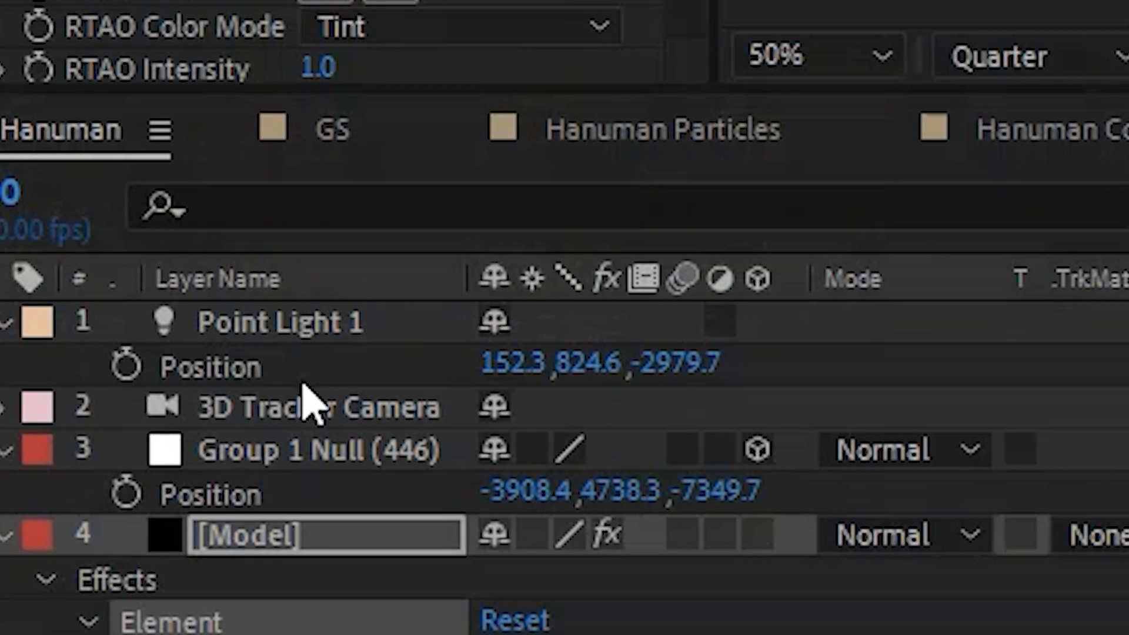
# Step: Set the Intensity of Point Light 1 to 376% and save the project
pyautogui.click(238, 401)
pyautogui.click(265, 383)
pyautogui.press('t')
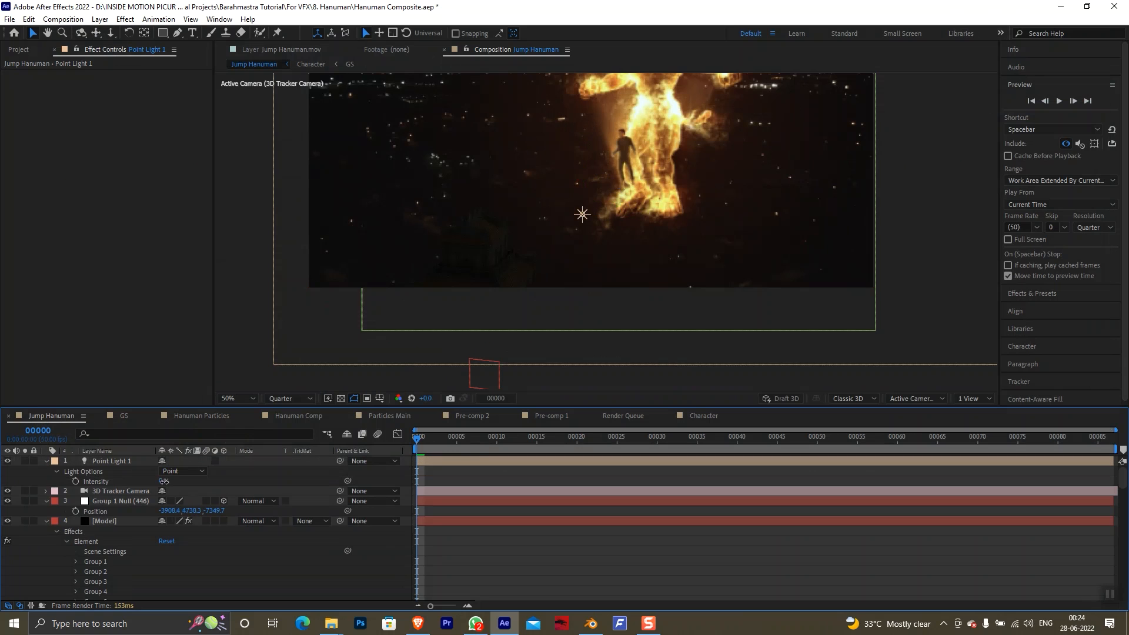
pyautogui.moveTo(165, 482); pyautogui.dragTo(375, 480)
pyautogui.hotkey('ctrl', 's')
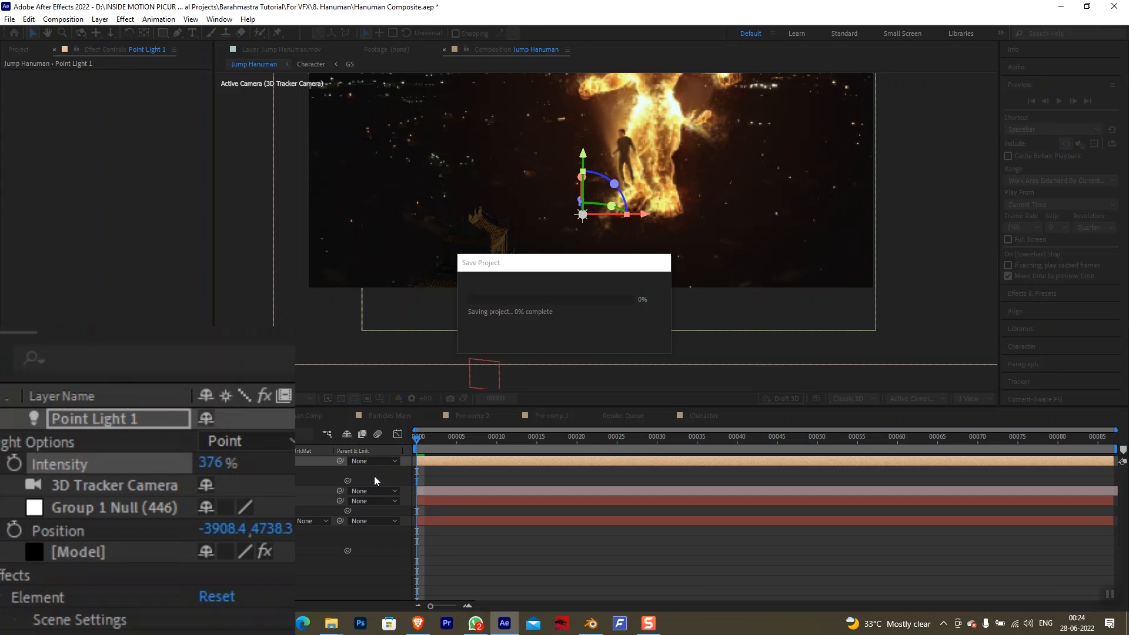
# Step: Reposition Point Light 1 higher in the scene, near the fiery figure's lower legs
pyautogui.press('p')
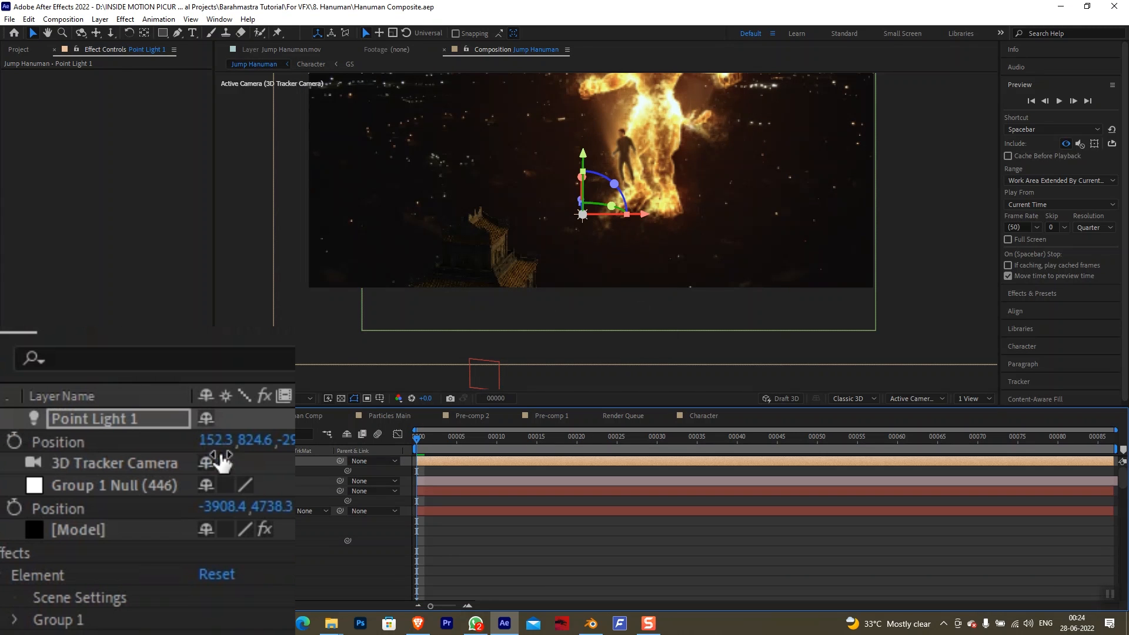
pyautogui.moveTo(288, 442); pyautogui.dragTo(39, 497)
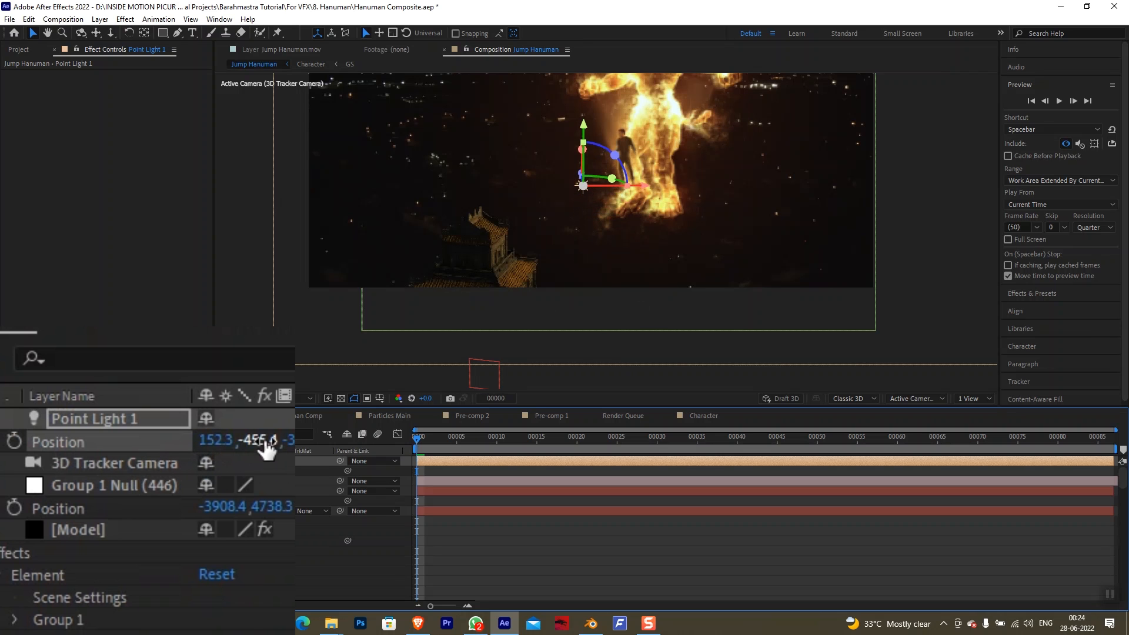
# Step: Readjust the Intensity of Point Light 1 and duplicate the light
pyautogui.press('t')
pyautogui.moveTo(162, 482)
pyautogui.mouseDown()
pyautogui.moveTo(159, 471)
pyautogui.moveTo(176, 472)
pyautogui.mouseUp()
pyautogui.hotkey('ctrl', 'd')
pyautogui.press('p')
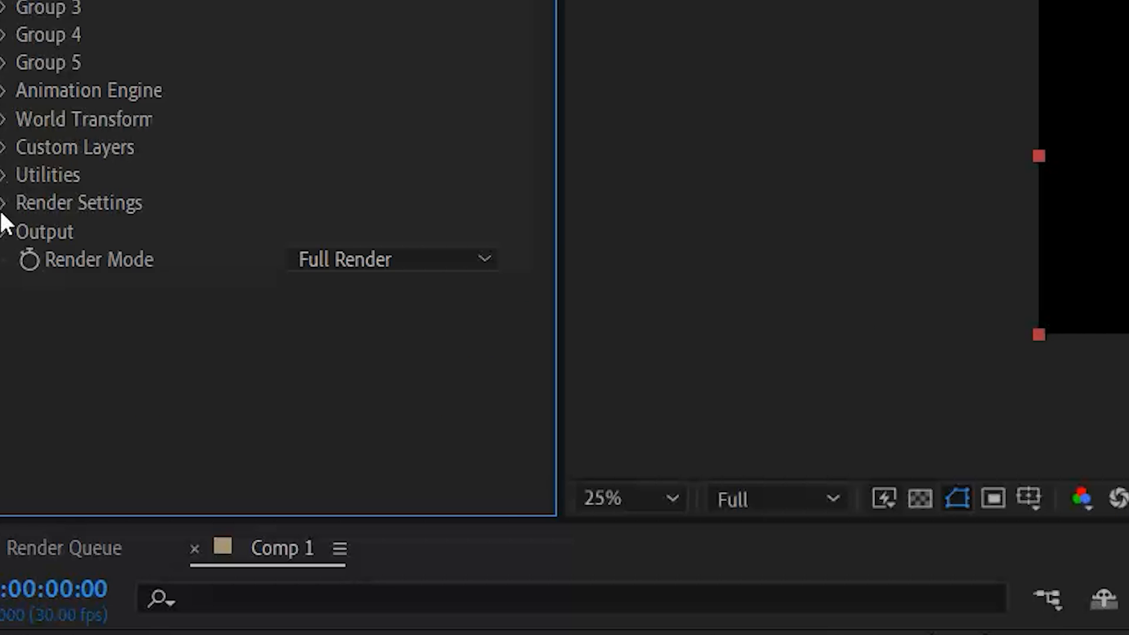
# Step: Enable Ambient Occlusion in Element's render settings, set AO Mode to Ray-Traced, and set RTAO Bias to 0.58
pyautogui.click(2, 203)
pyautogui.scroll(-3, 1, 210)
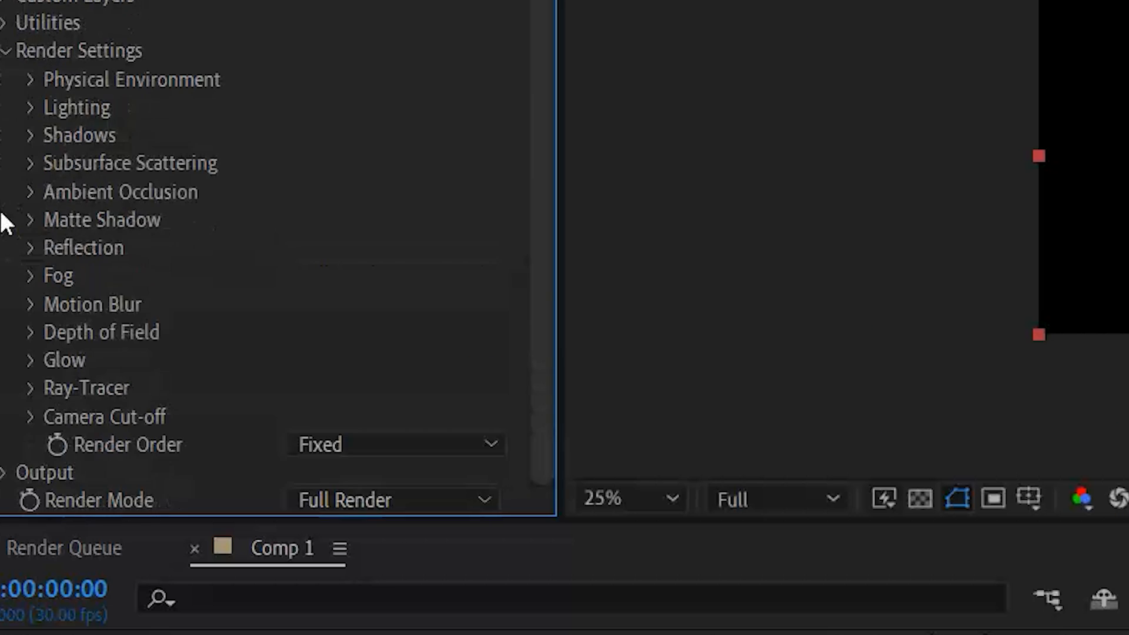
pyautogui.click(29, 192)
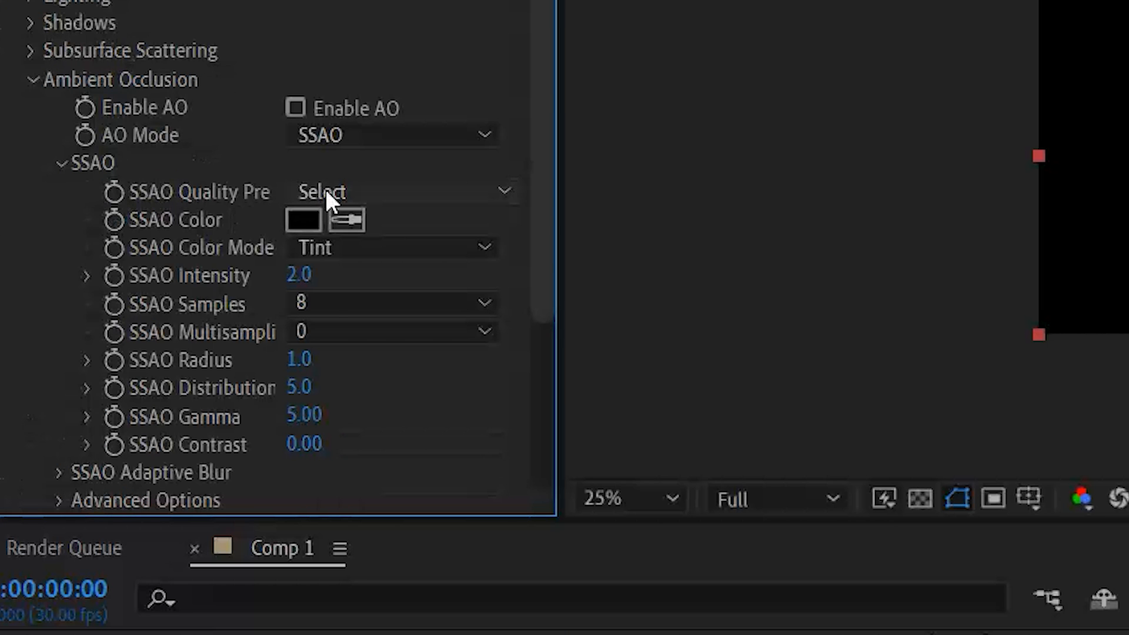
pyautogui.click(334, 121)
pyautogui.click(332, 130)
pyautogui.click(373, 207)
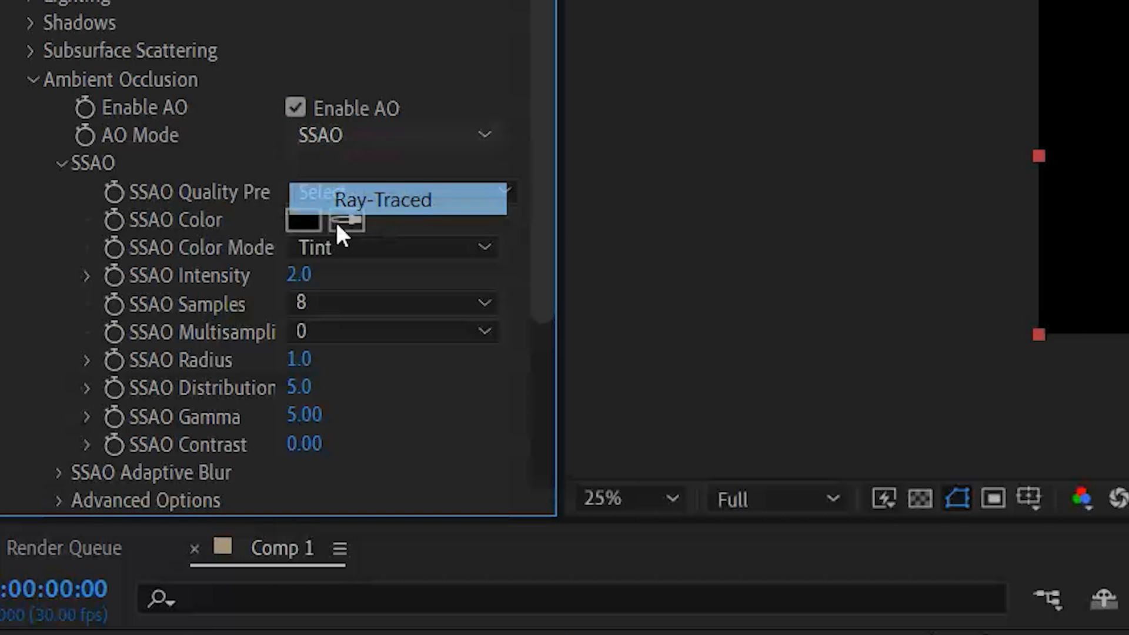
pyautogui.scroll(-4, 151, 290)
pyautogui.moveTo(303, 147); pyautogui.dragTo(939, 244)
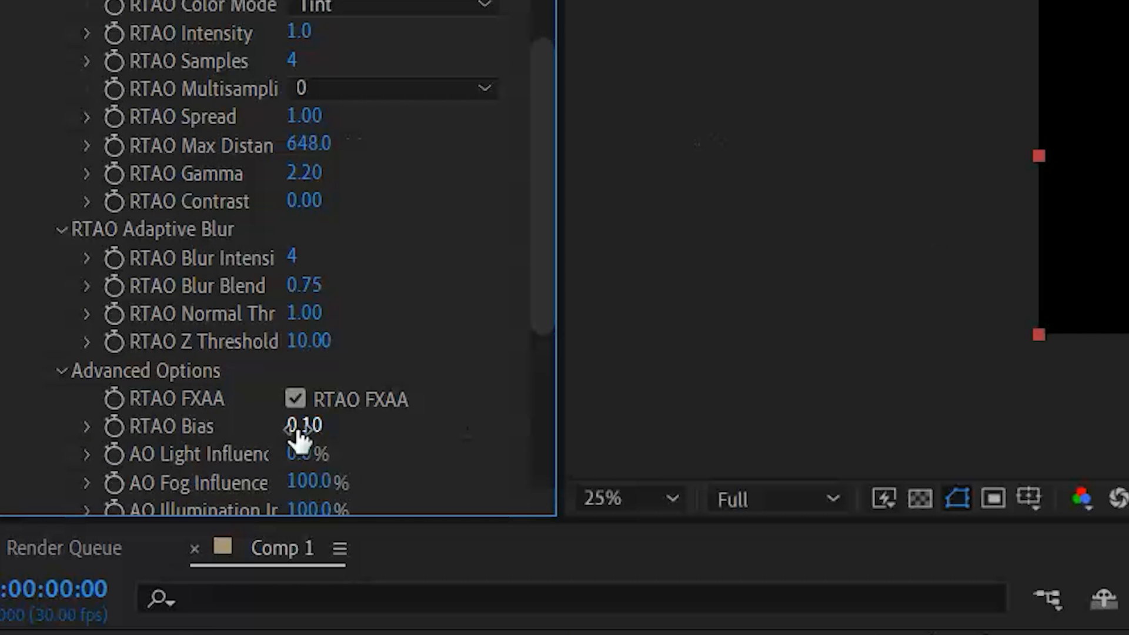
# Step: Enable Element's Shadows, set Shadow Mode to Ray-Traced, and set RT Shadow Samples to 8
pyautogui.scroll(4, 230, 213)
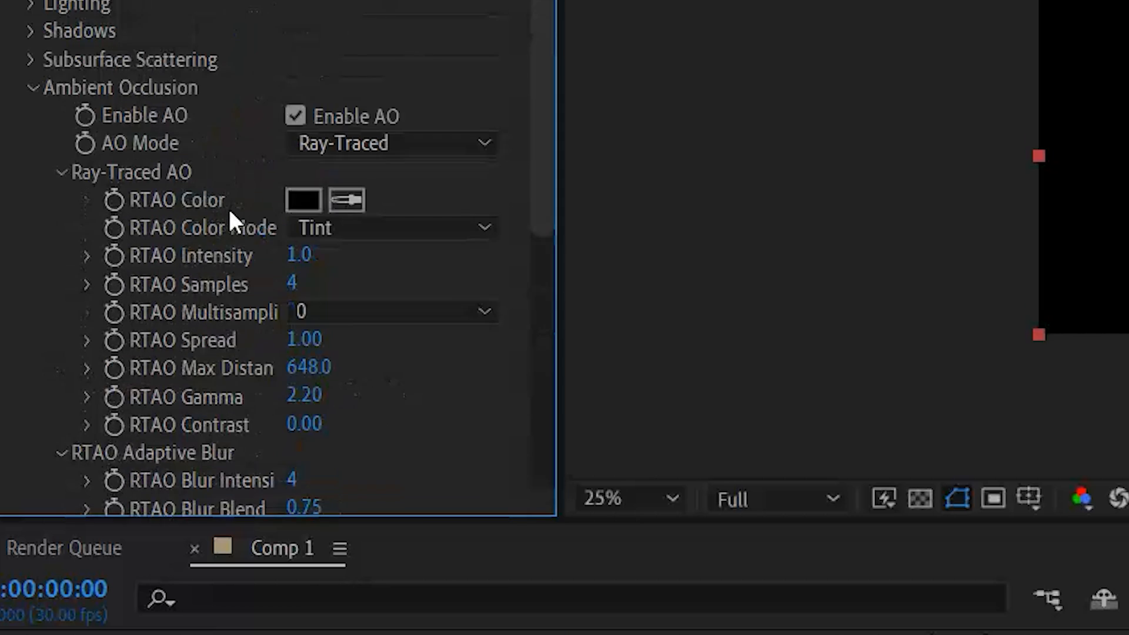
pyautogui.click(31, 31)
pyautogui.click(321, 61)
pyautogui.click(353, 87)
pyautogui.click(353, 152)
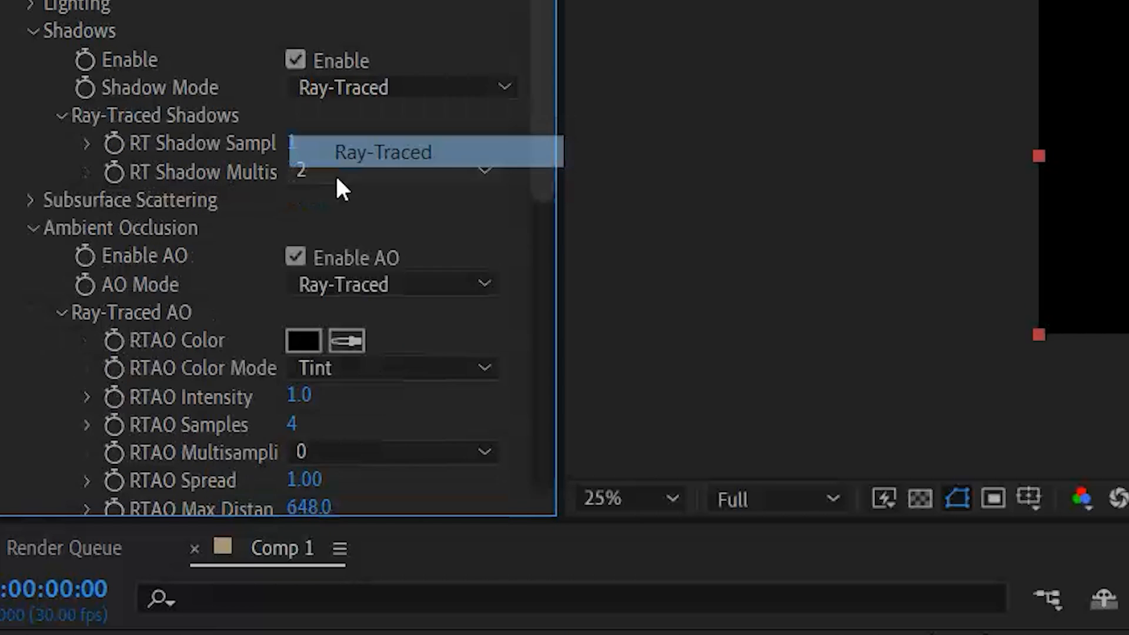
pyautogui.click(293, 143)
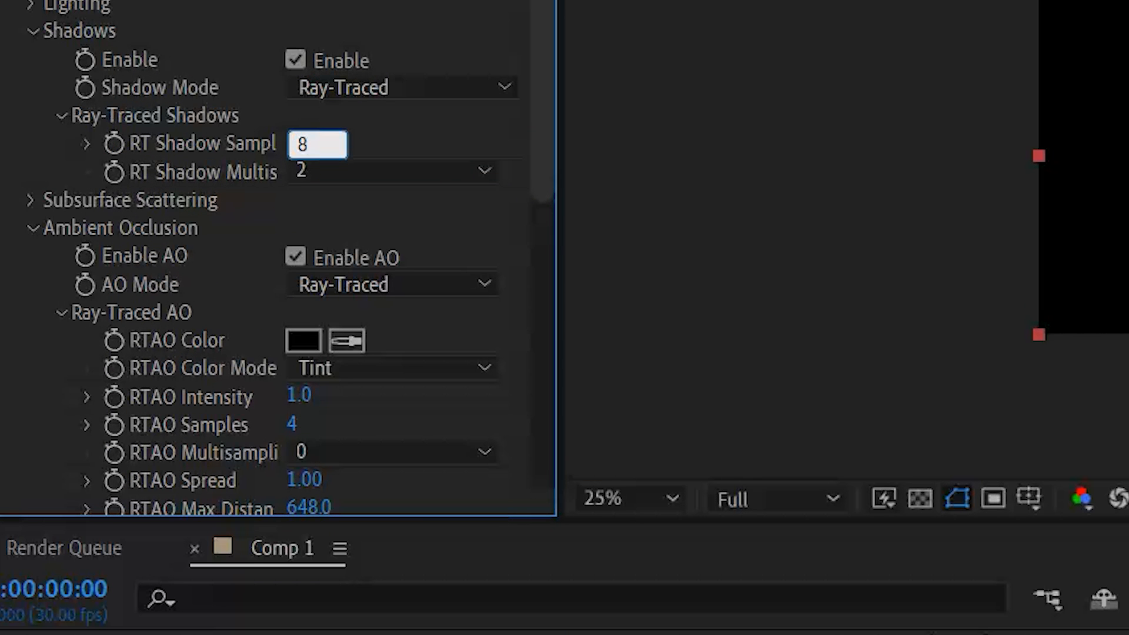
# Step: Set the ray-traced ambient occlusion's RTAO Samples to 8 and its RTAO Multisampling to 2
pyautogui.click(293, 426)
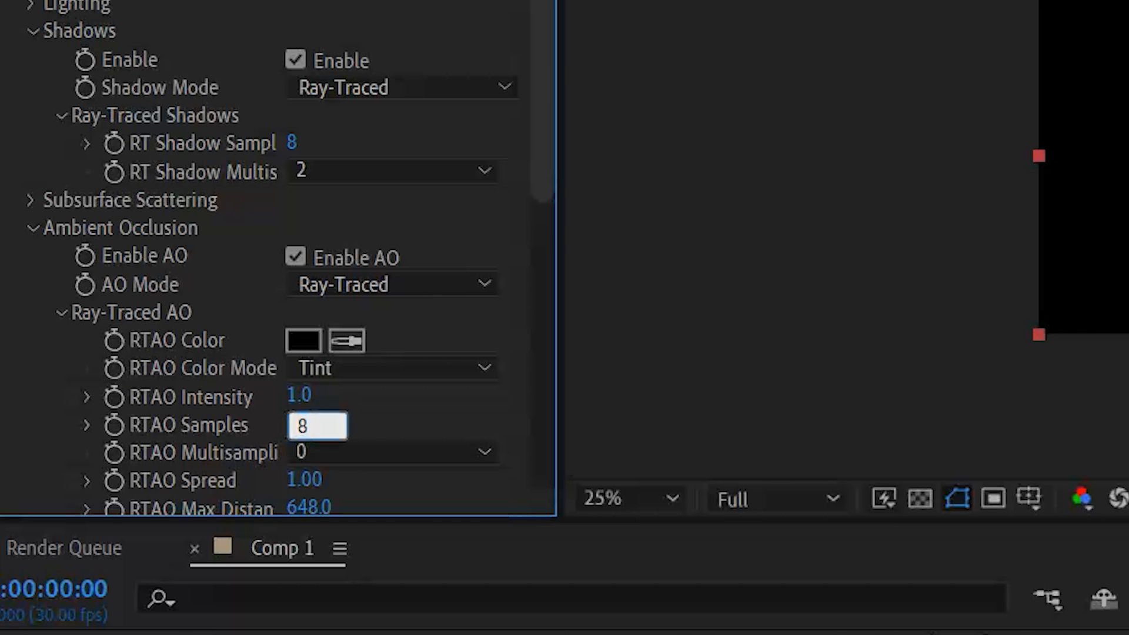
pyautogui.click(320, 453)
pyautogui.click(338, 515)
# Step: Add the Noise effect to the Element layer and set Amount of Noise to 2%
pyautogui.scroll(-5, 265, 459)
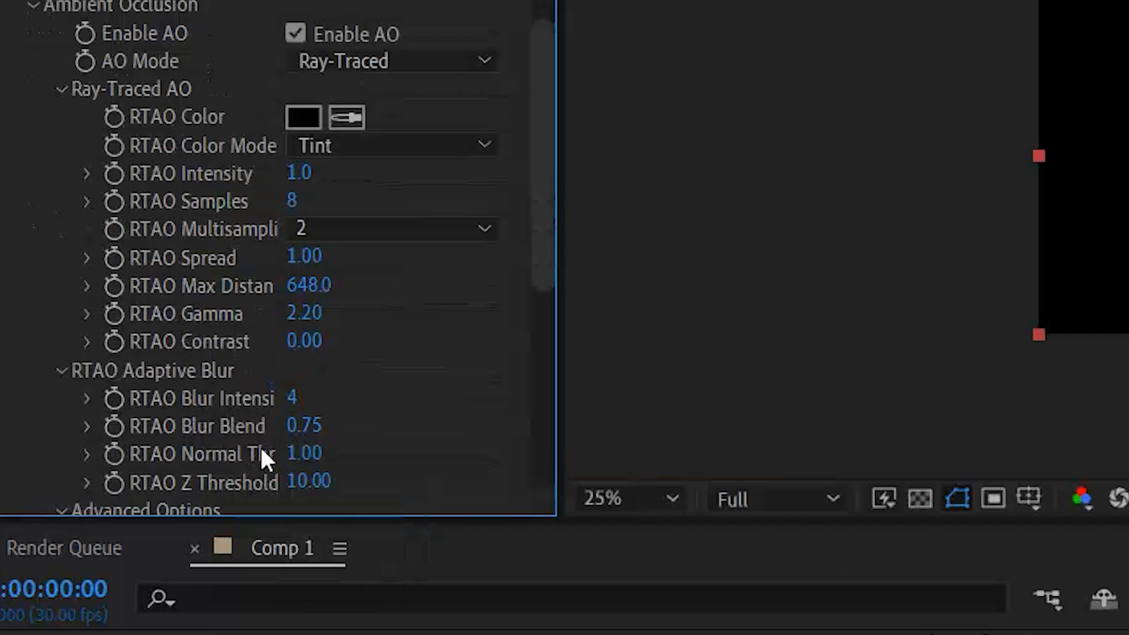
pyautogui.moveTo(426, 520); pyautogui.dragTo(426, 612)
pyautogui.scroll(-8, 255, 429)
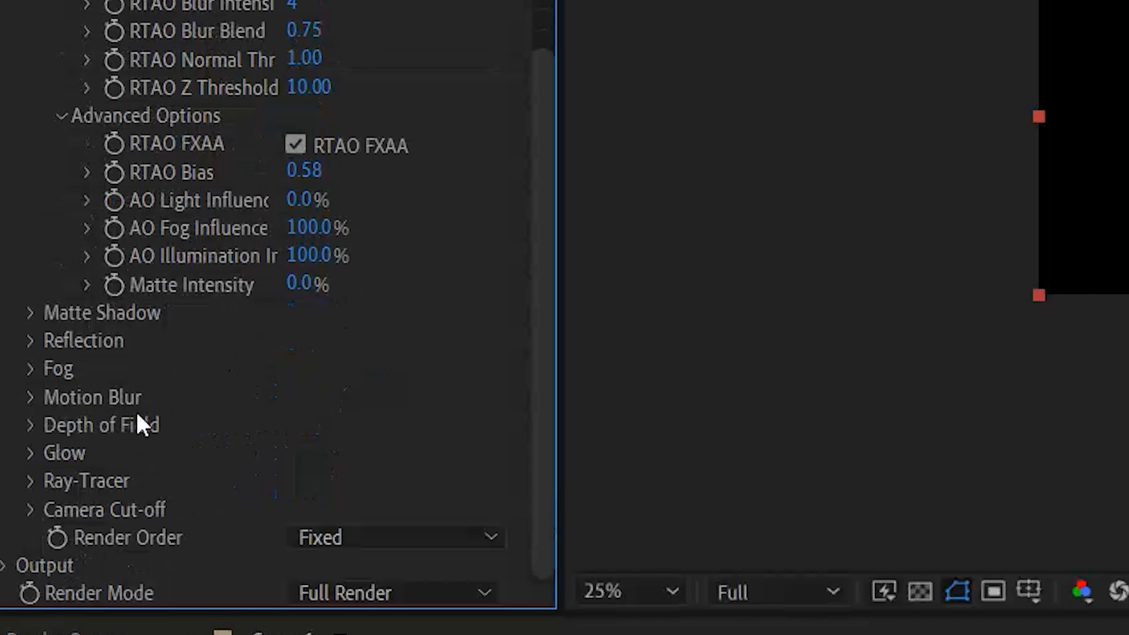
pyautogui.hotkey('ctrl', 'space')
pyautogui.write('no')
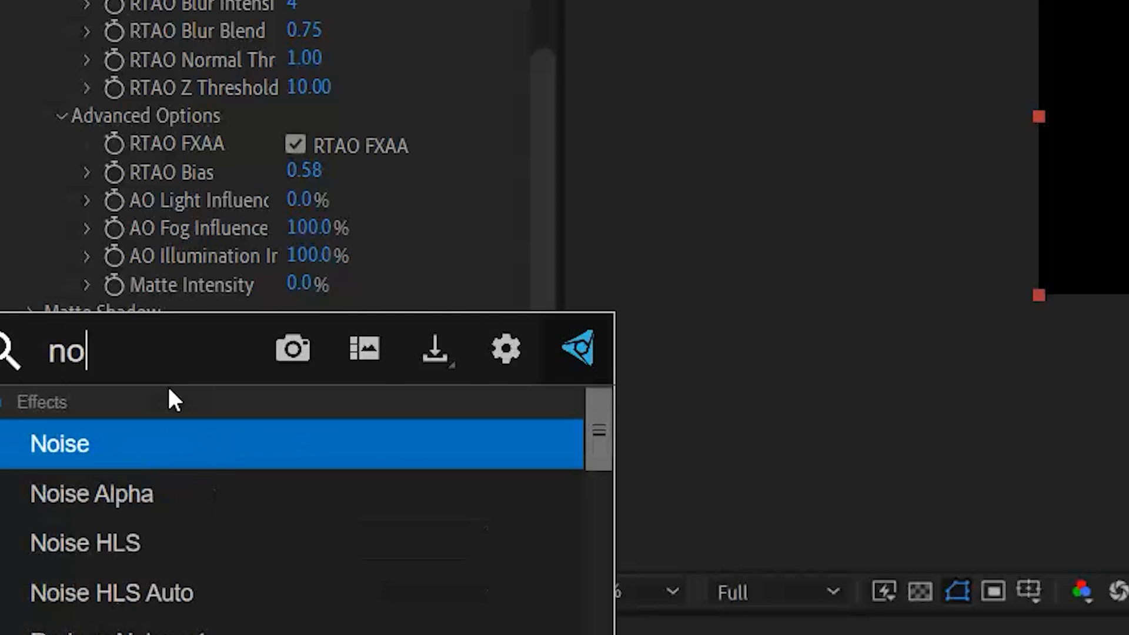
pyautogui.press('Return')
pyautogui.click(299, 537)
pyautogui.write('2')
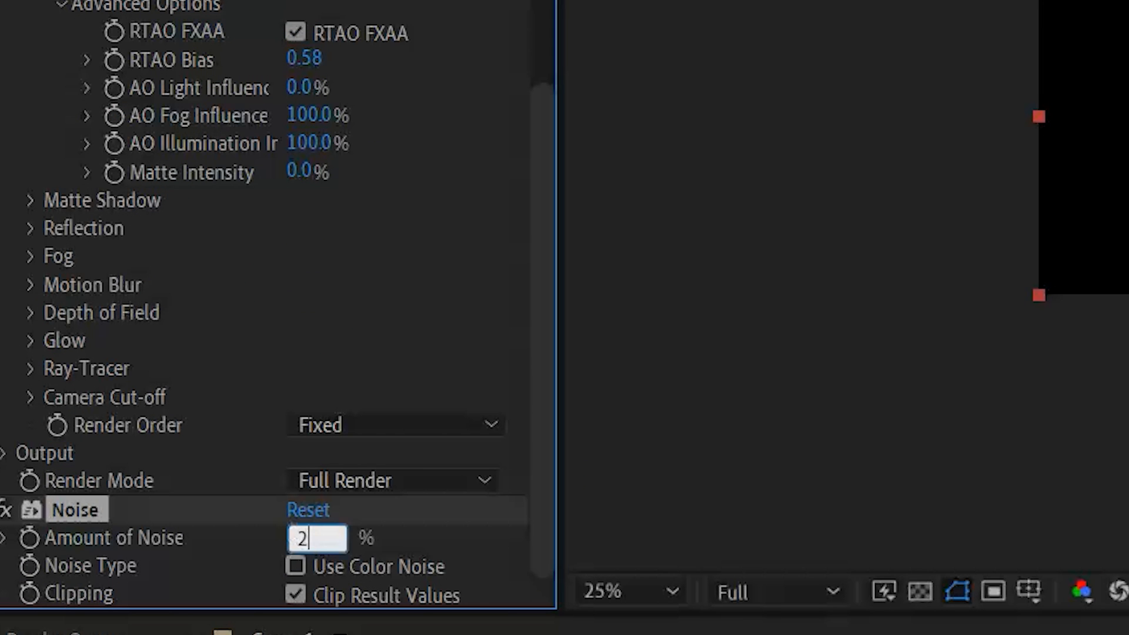
pyautogui.press('Return')
# Step: Add the Gaussian Blur effect to the Element layer and set Blurriness to 1
pyautogui.hotkey('ctrl', 'space')
pyautogui.write('gau')
pyautogui.click(299, 539)
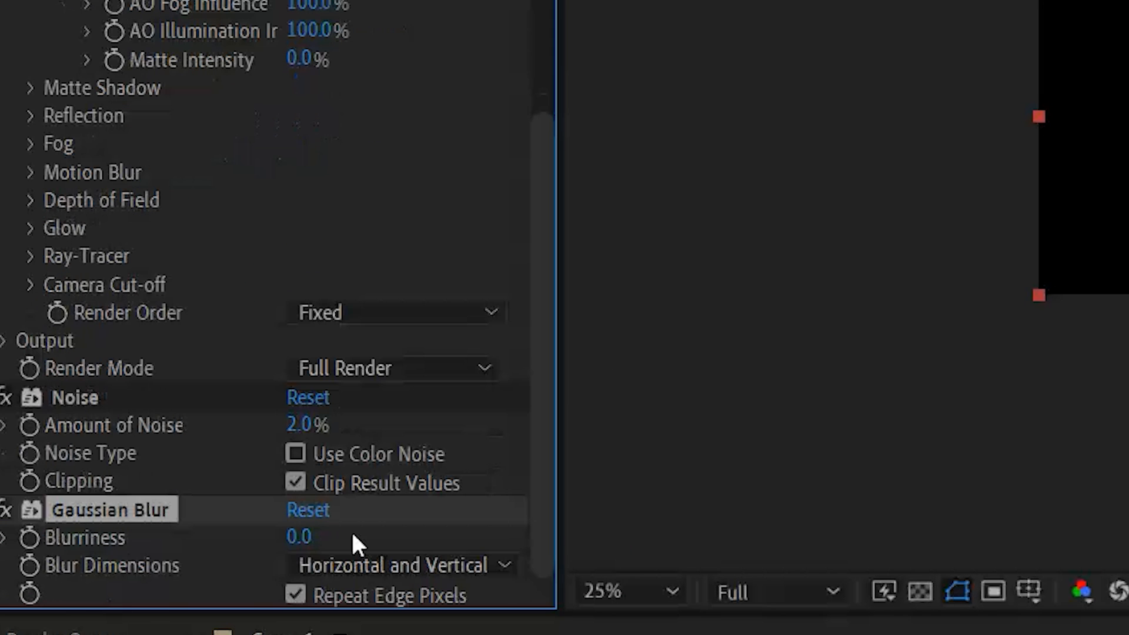
pyautogui.click(301, 536)
pyautogui.write('1')
pyautogui.press('Return')
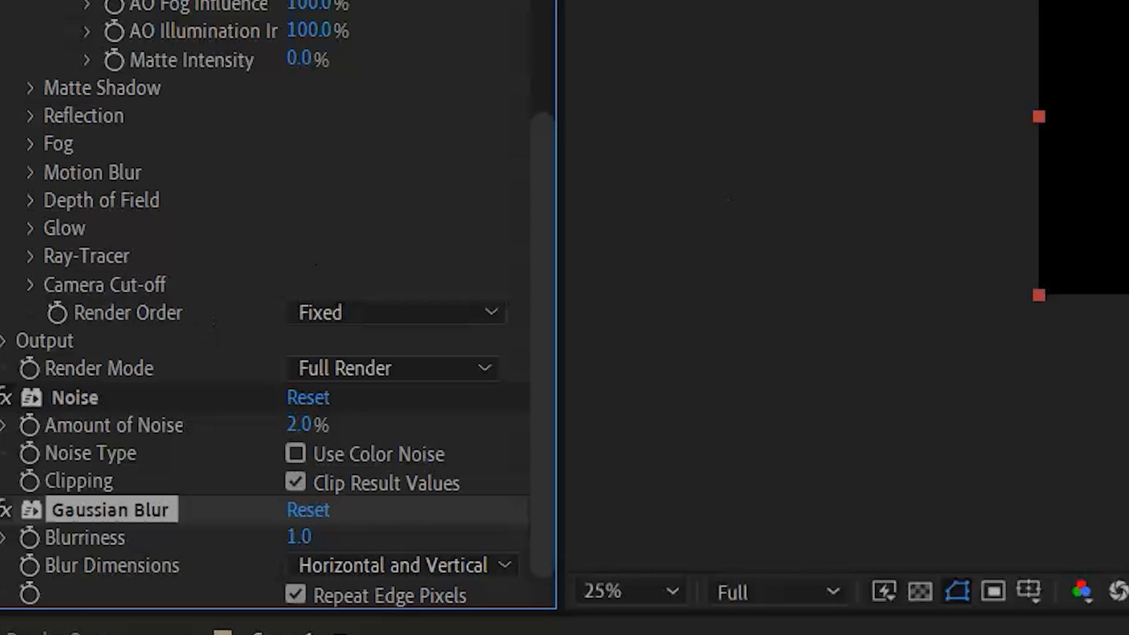
pyautogui.press('.')
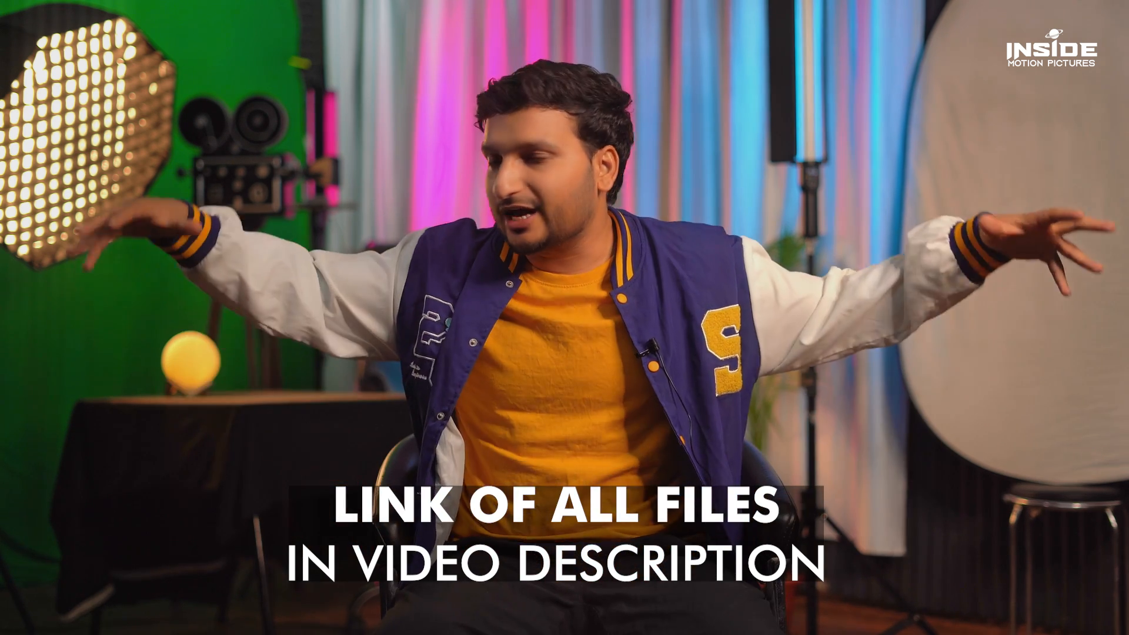